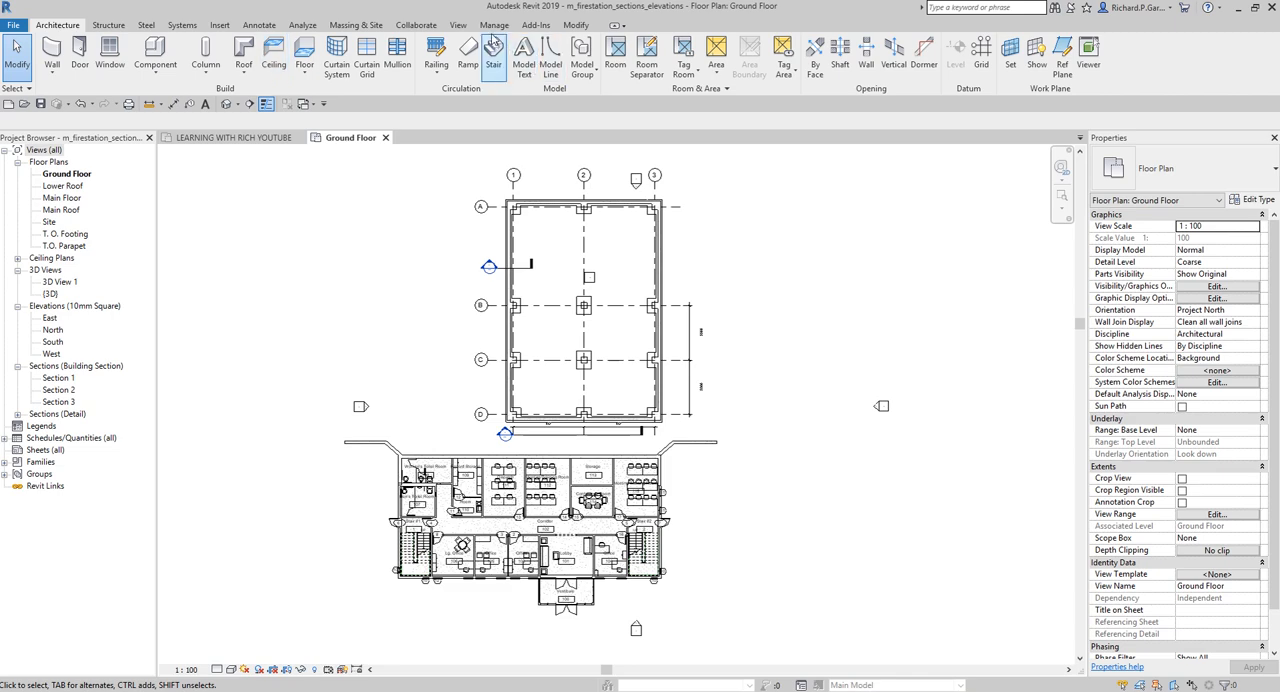
Draw a horizontal building section through Corridor 102, from outside Stair #1 to beyond Stair #2, looking toward the meeting rooms
{"action": "left_click", "coordinate": [457, 25]}
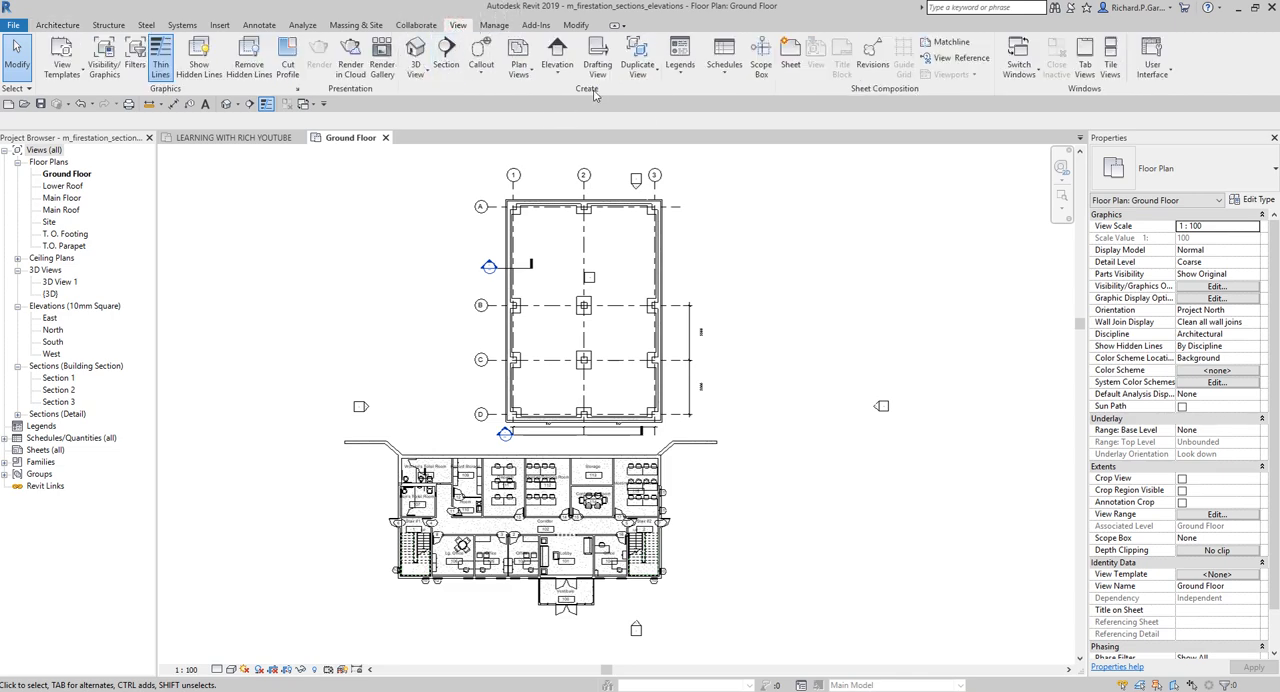
{"action": "left_click", "coordinate": [449, 62]}
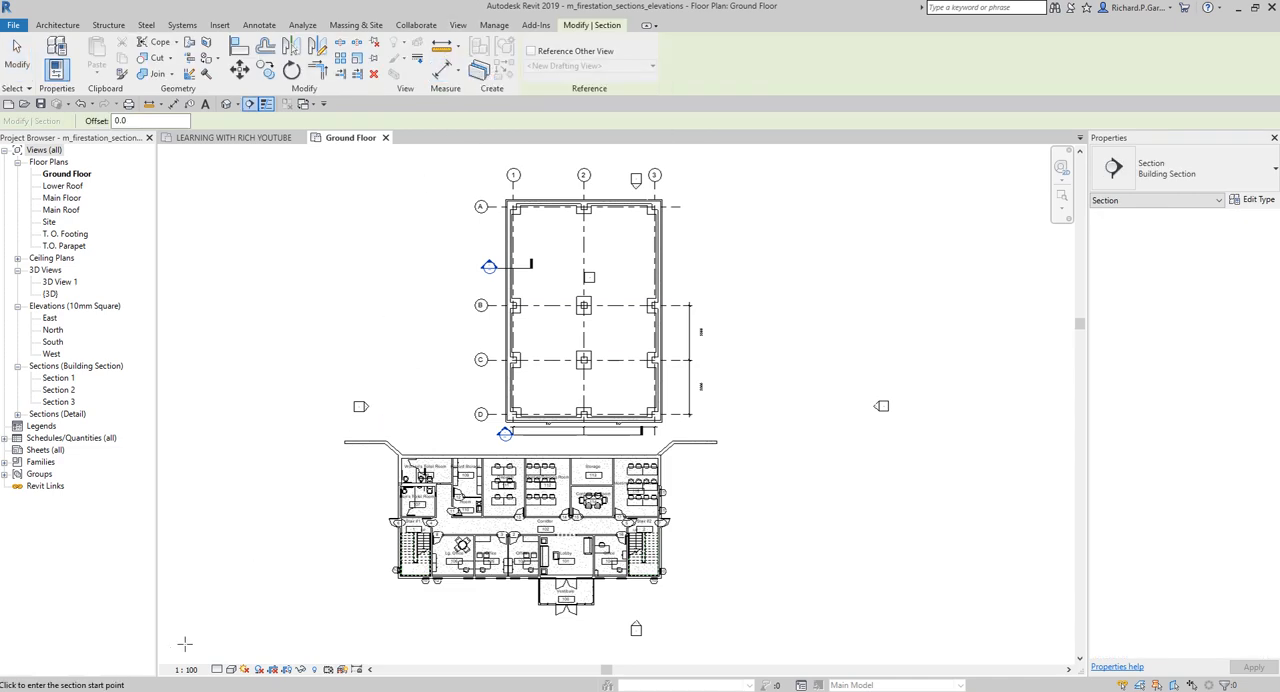
{"action": "key", "text": "ctrl"}
{"action": "key", "text": "ctrl"}
{"action": "key", "text": "ctrl"}
{"action": "key", "text": "ctrl"}
{"action": "key", "text": "ctrl"}
{"action": "scroll", "coordinate": [398, 534], "scroll_direction": "up", "scroll_amount": 4}
{"action": "middle_click_drag", "start_coordinate": [398, 534], "coordinate": [332, 464]}
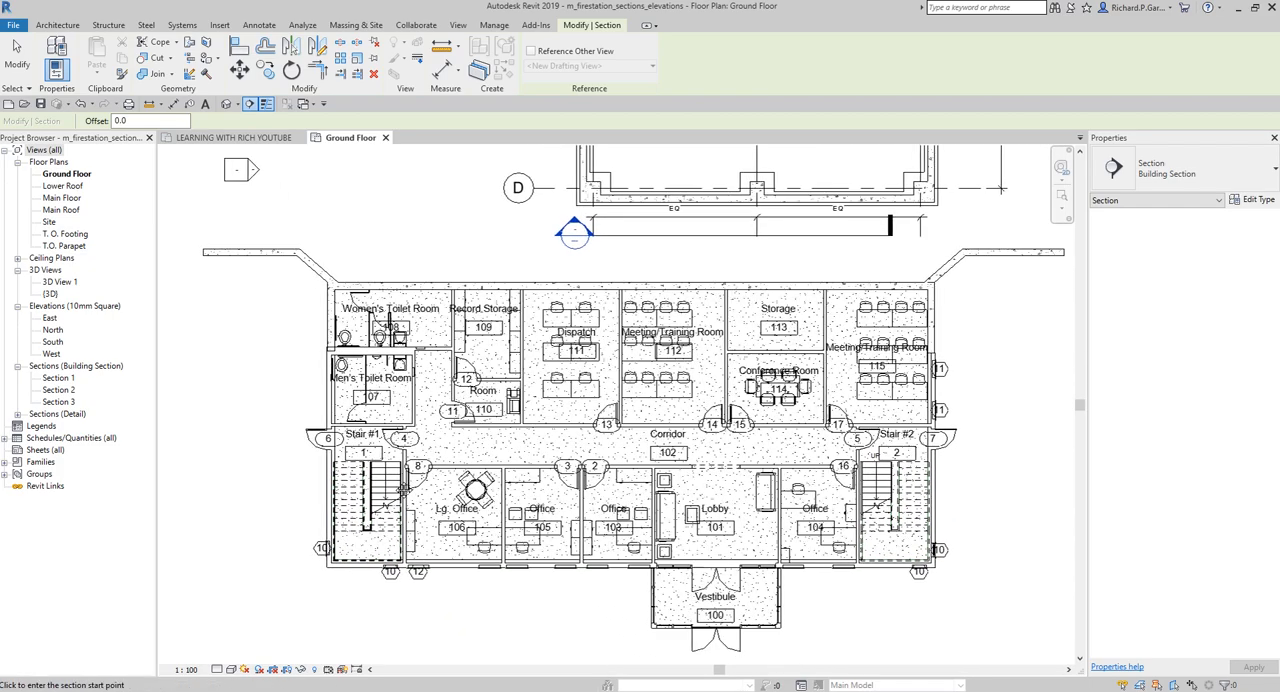
{"action": "left_click", "coordinate": [283, 440]}
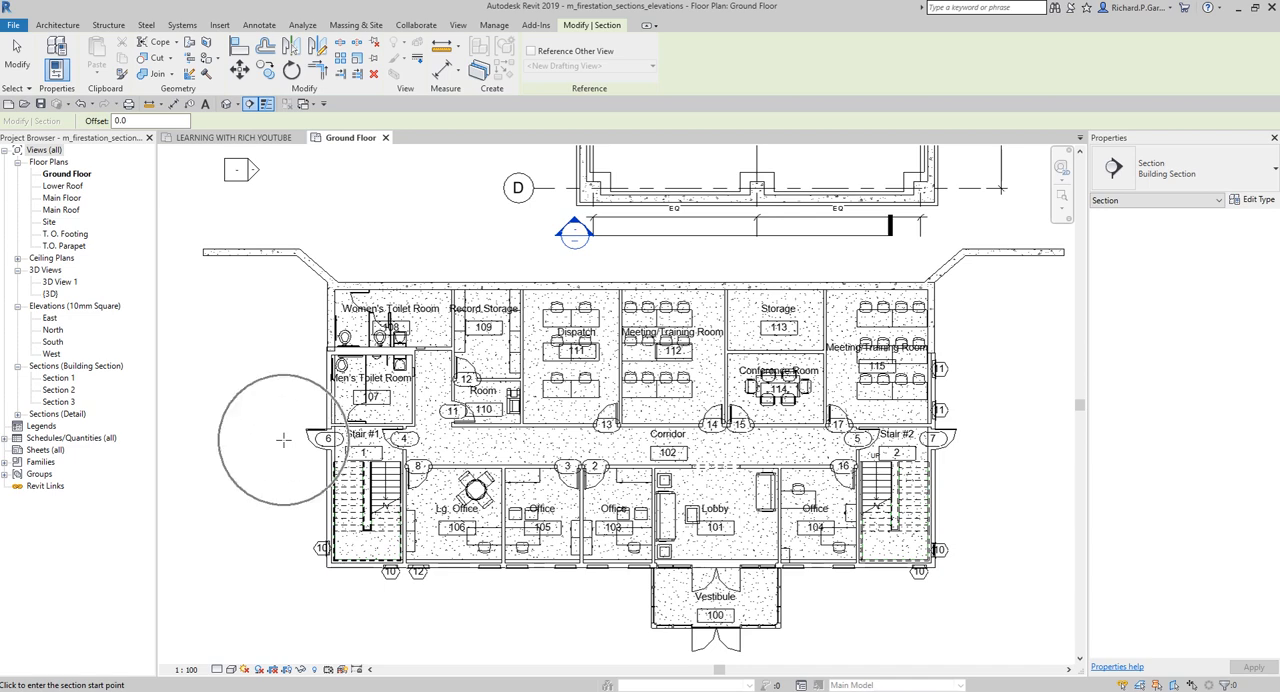
{"action": "left_click", "coordinate": [283, 440]}
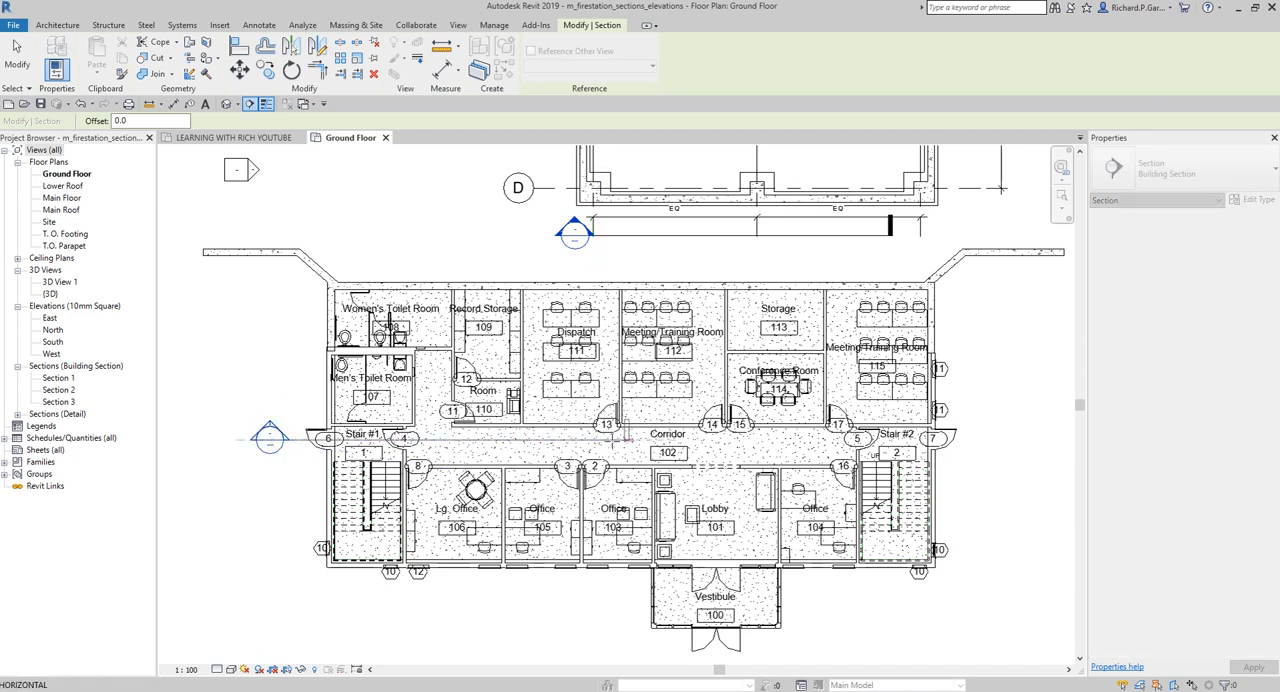
{"action": "left_click", "coordinate": [122, 686]}
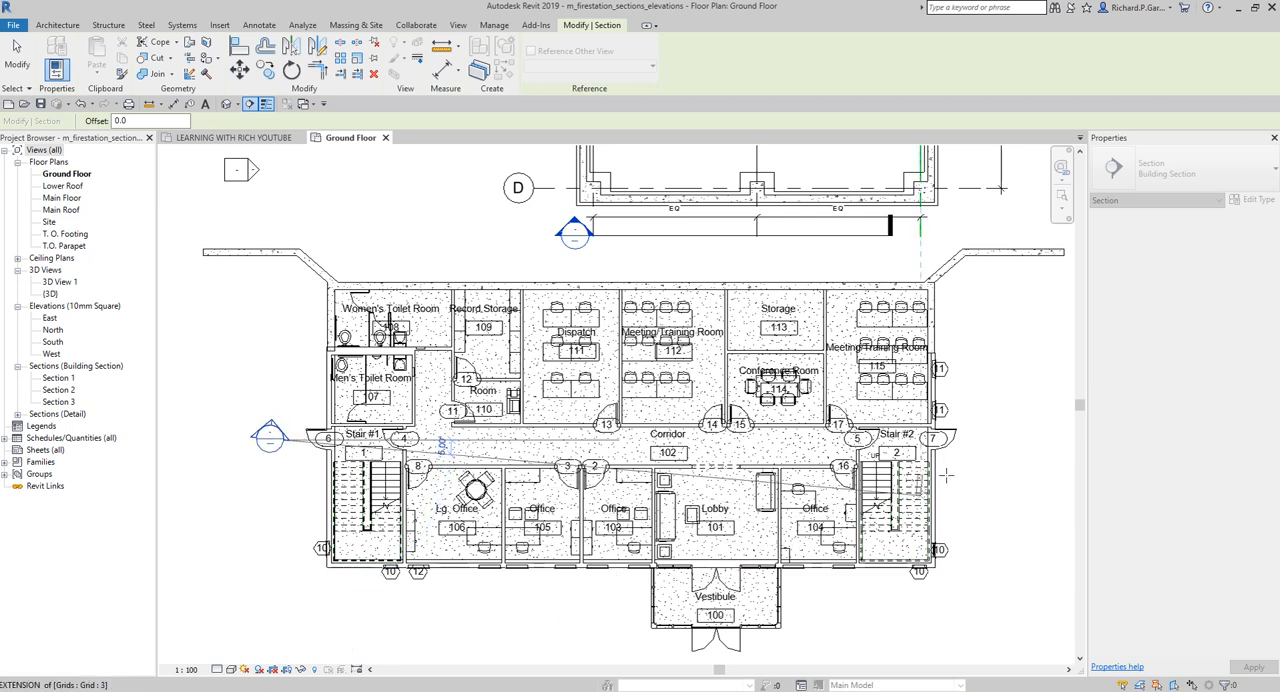
{"action": "left_click", "coordinate": [991, 434]}
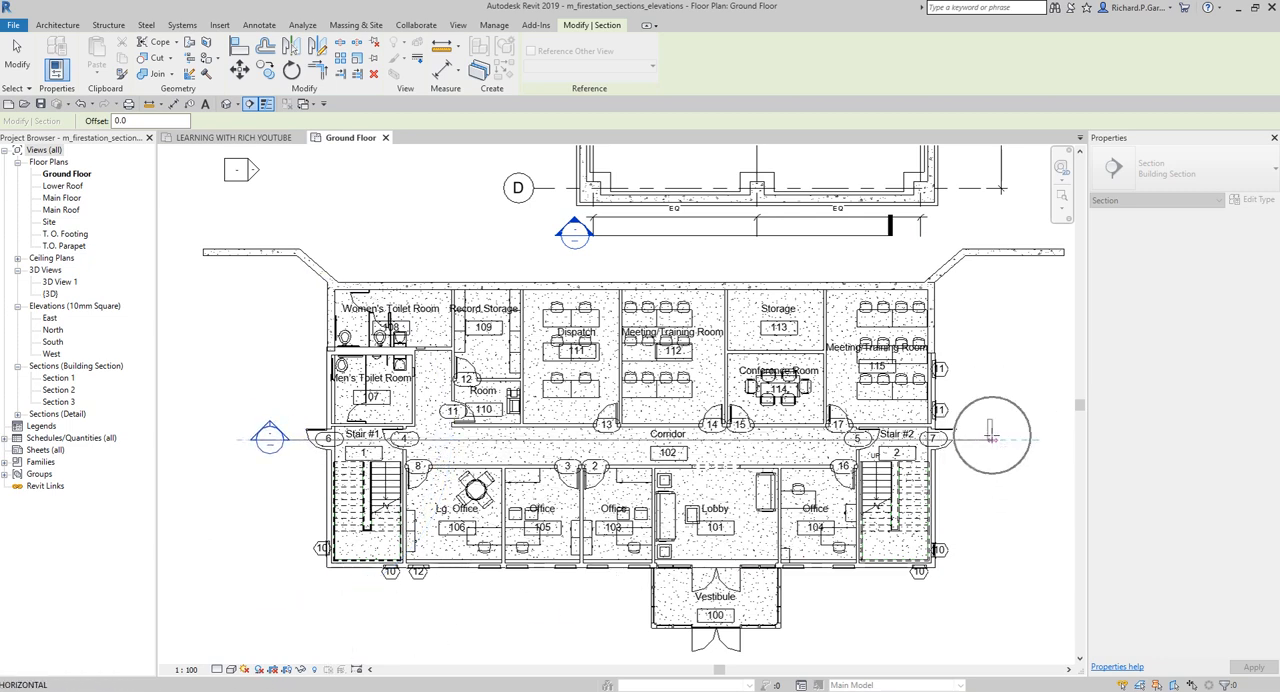
{"action": "key", "text": "ctrl"}
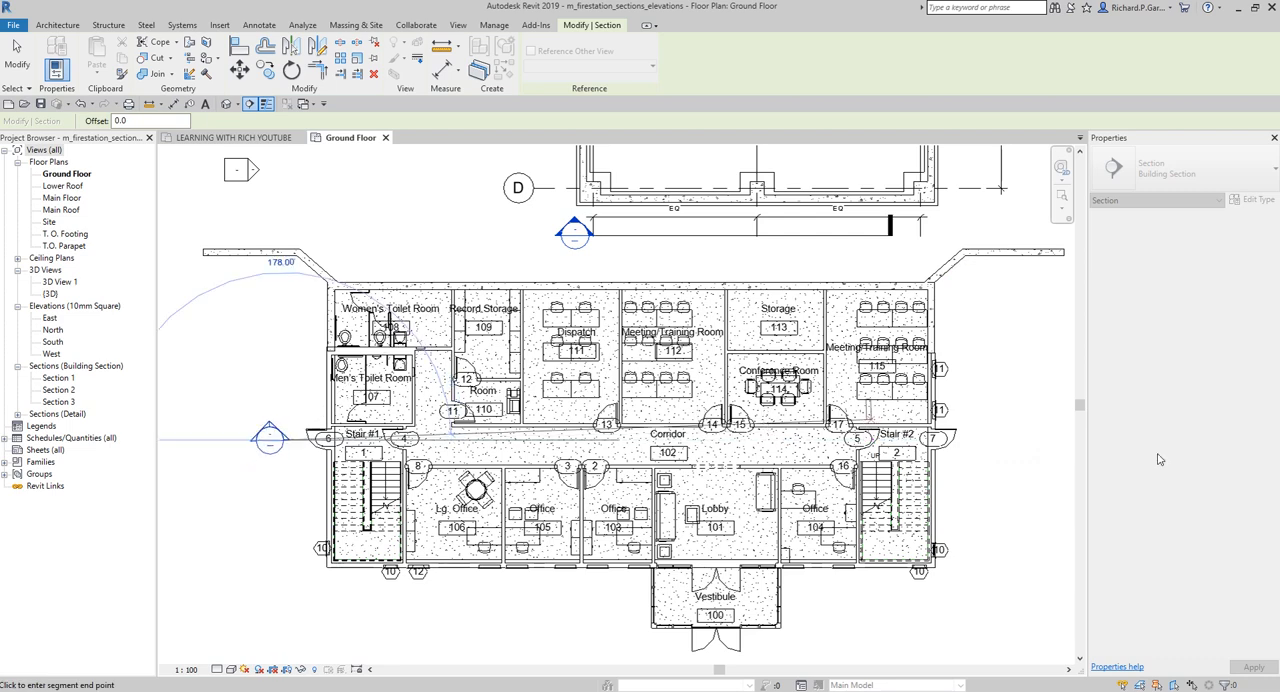
{"action": "key", "text": "ctrl"}
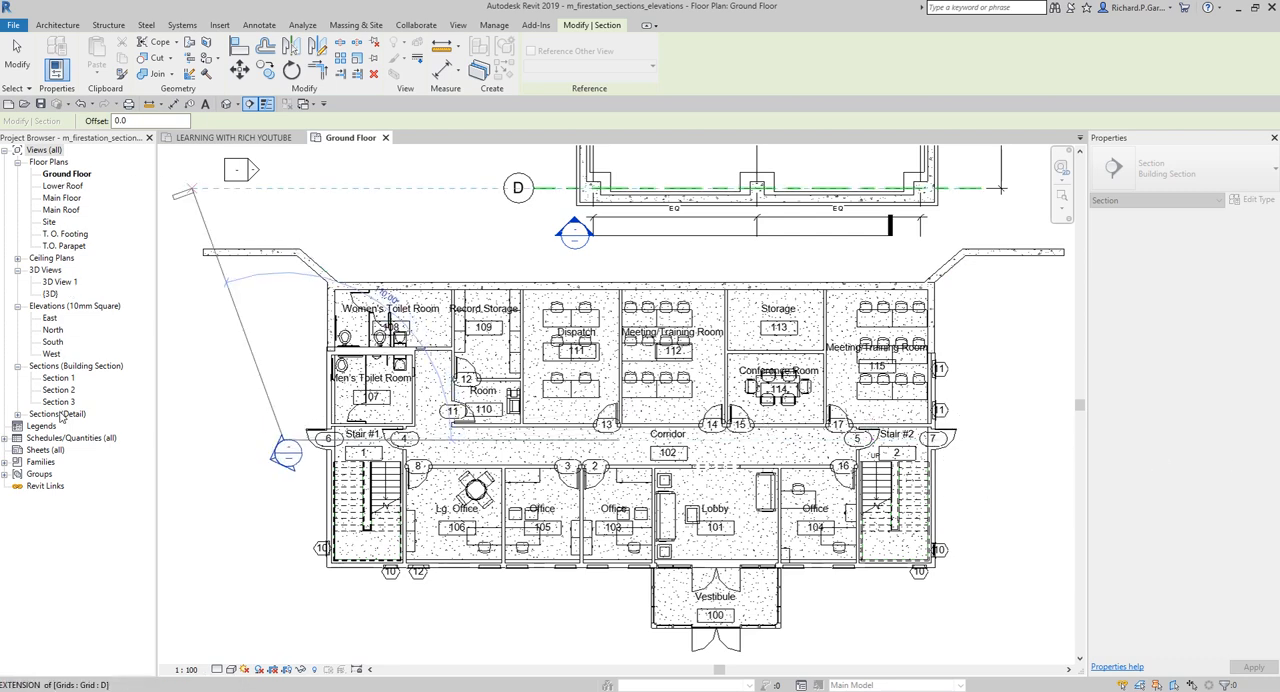
{"action": "left_click", "coordinate": [268, 440]}
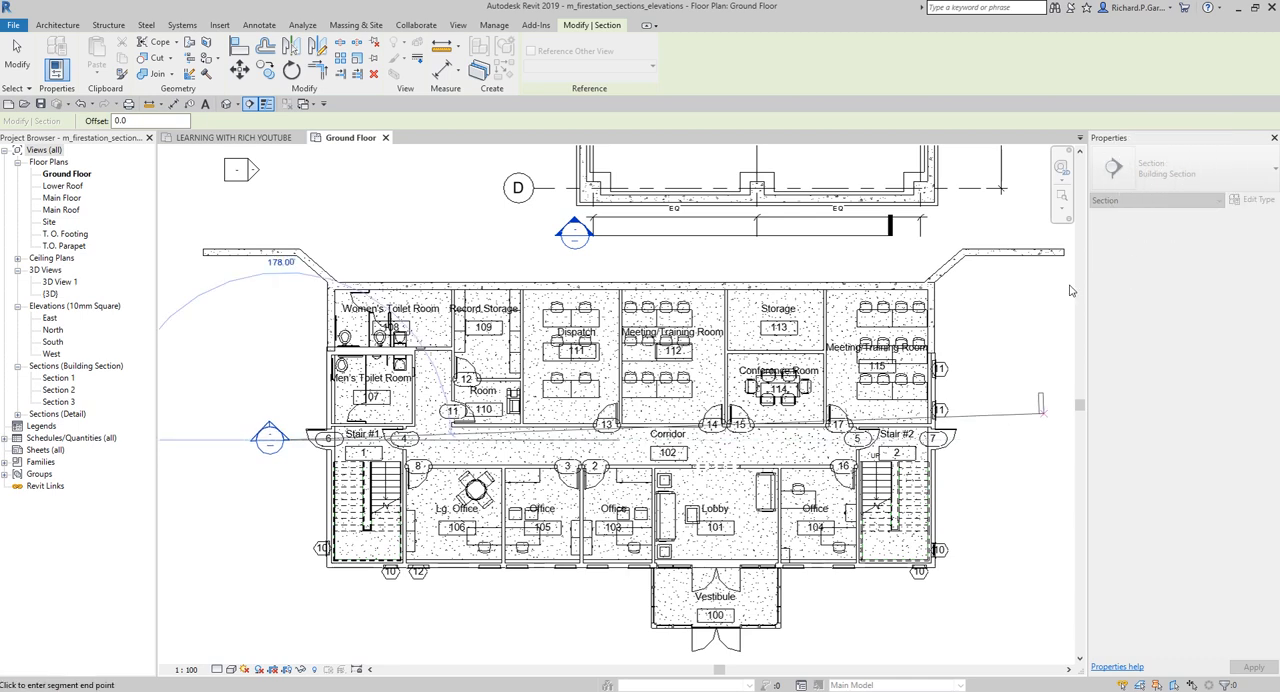
{"action": "left_click", "coordinate": [998, 440]}
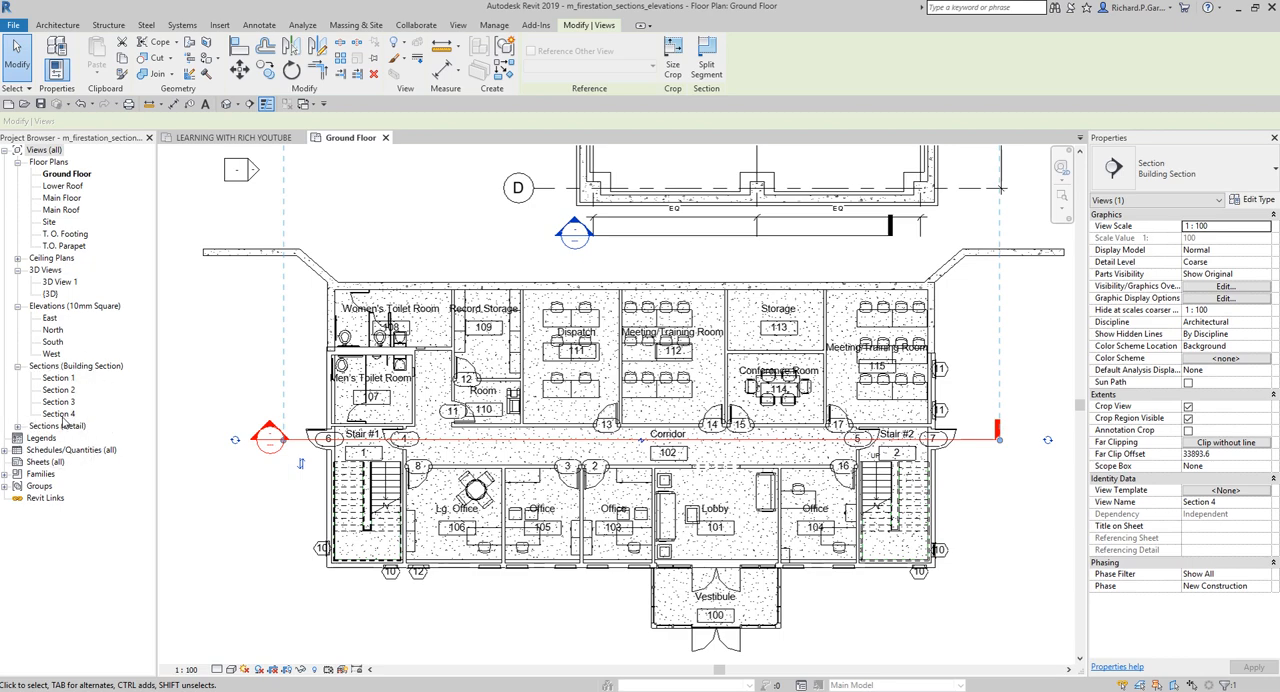
{"action": "left_click", "coordinate": [221, 365]}
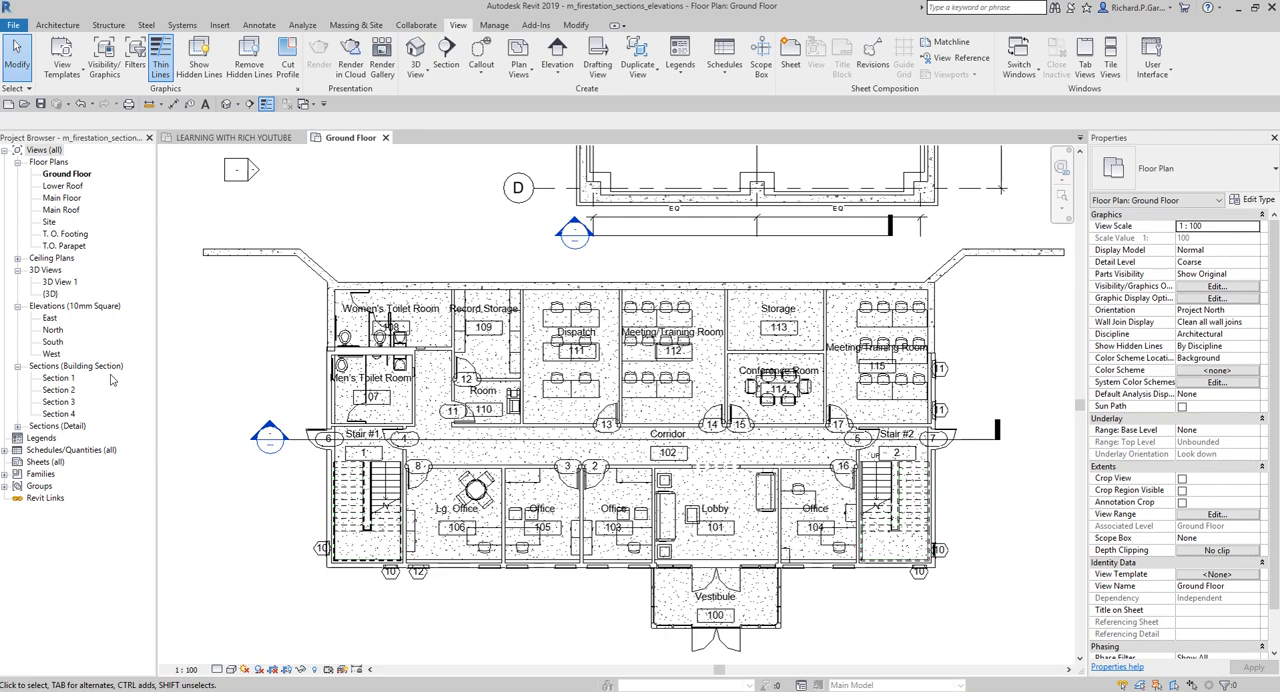
Locate the new corridor section under the building sections in the project's view list and review its properties
{"action": "key", "text": "ctrl"}
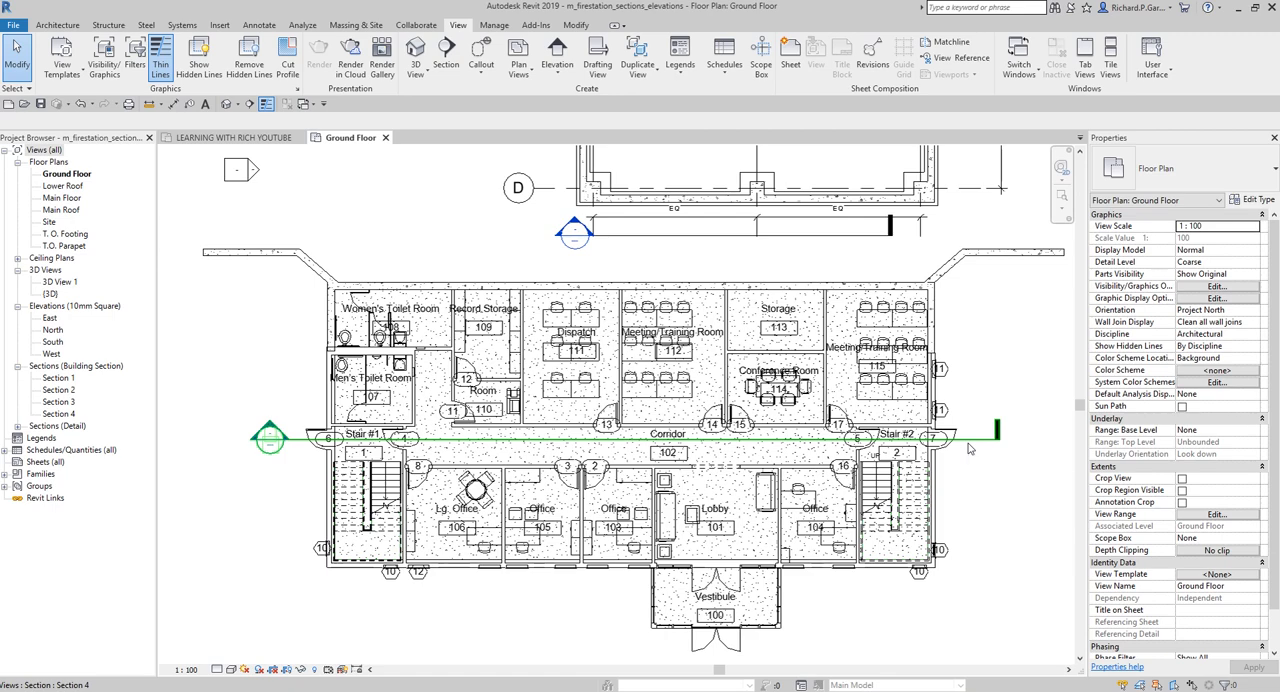
{"action": "left_click", "coordinate": [43, 151]}
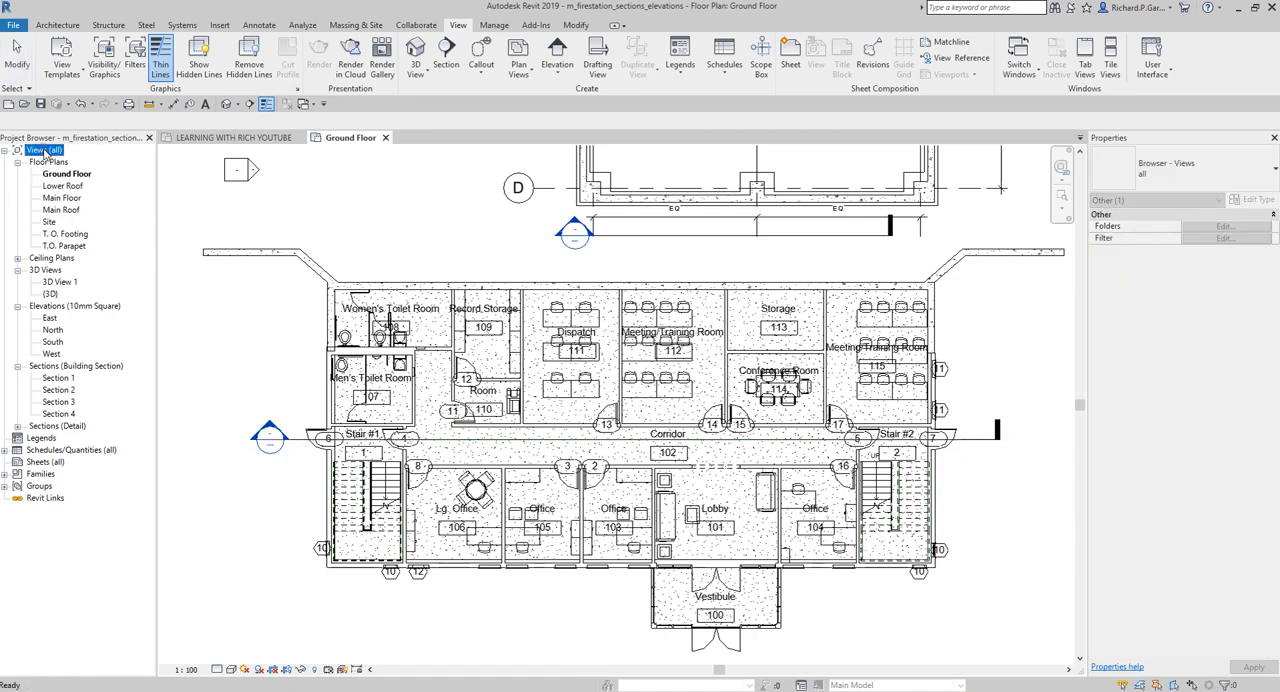
{"action": "left_click", "coordinate": [40, 366]}
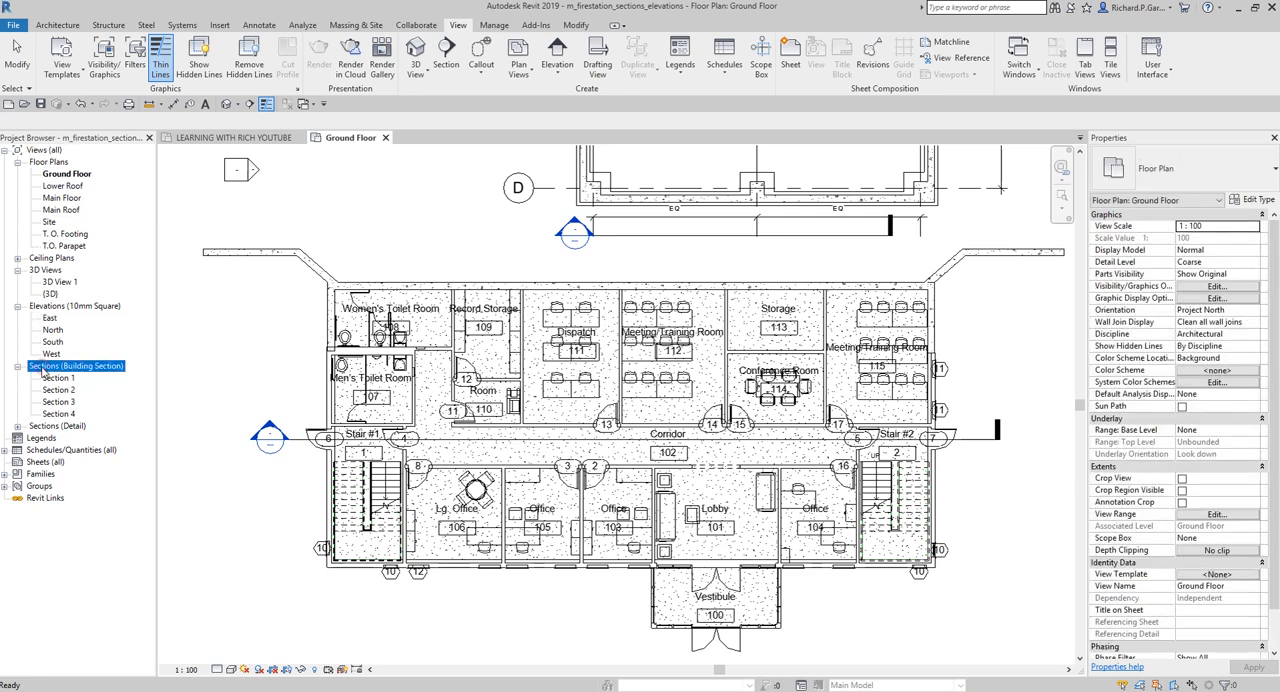
{"action": "left_click", "coordinate": [55, 413]}
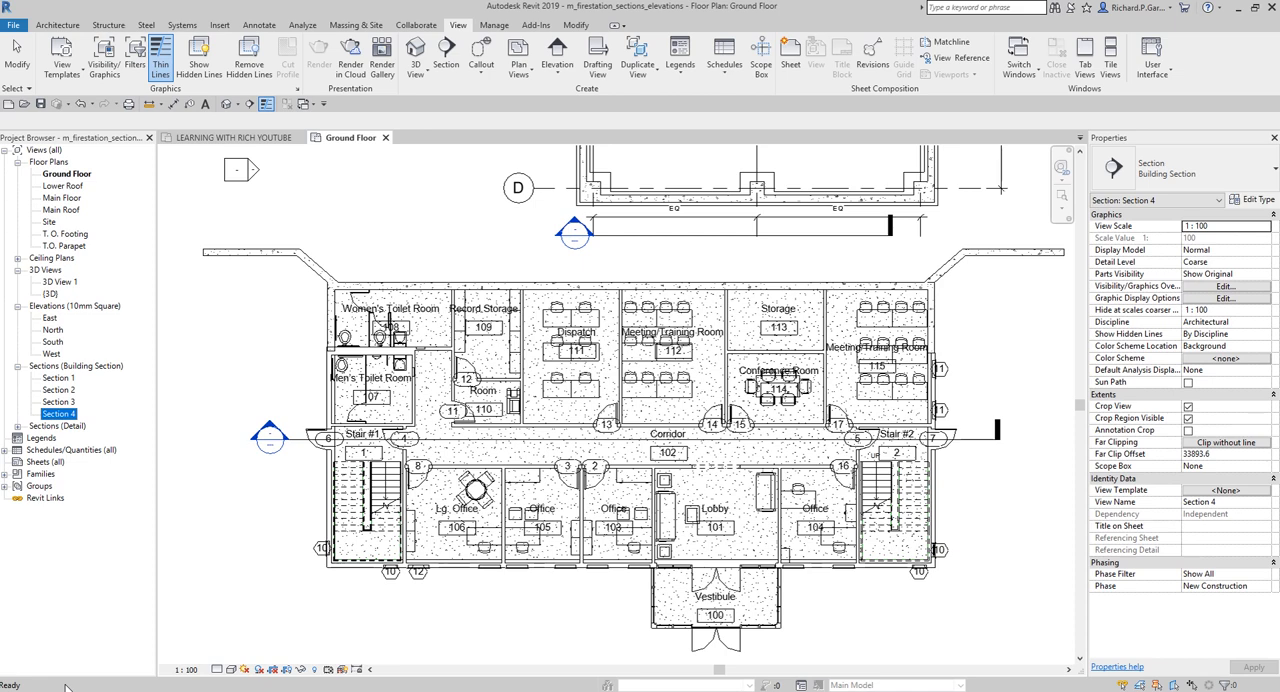
{"action": "left_click", "coordinate": [238, 525]}
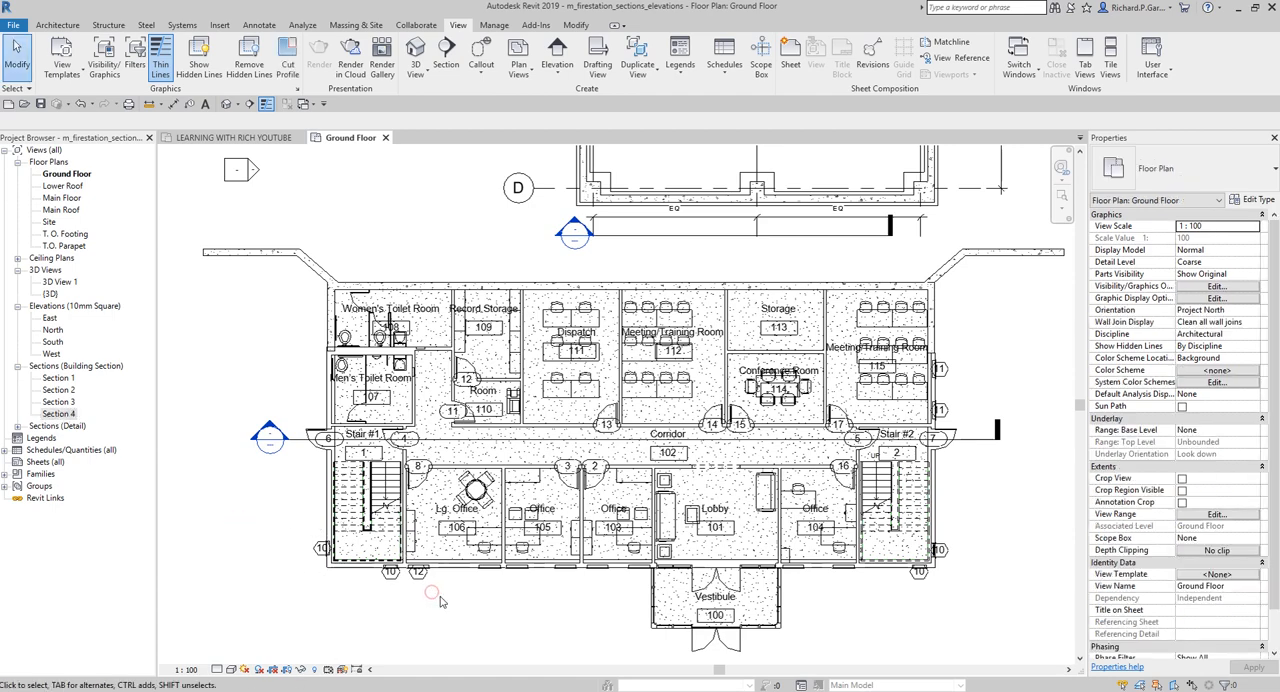
Reduce the corridor section's view depth to a far clip offset of about 3211 mm, ending within the rooms north of the corridor
{"action": "middle_click_drag", "start_coordinate": [606, 655], "coordinate": [480, 500]}
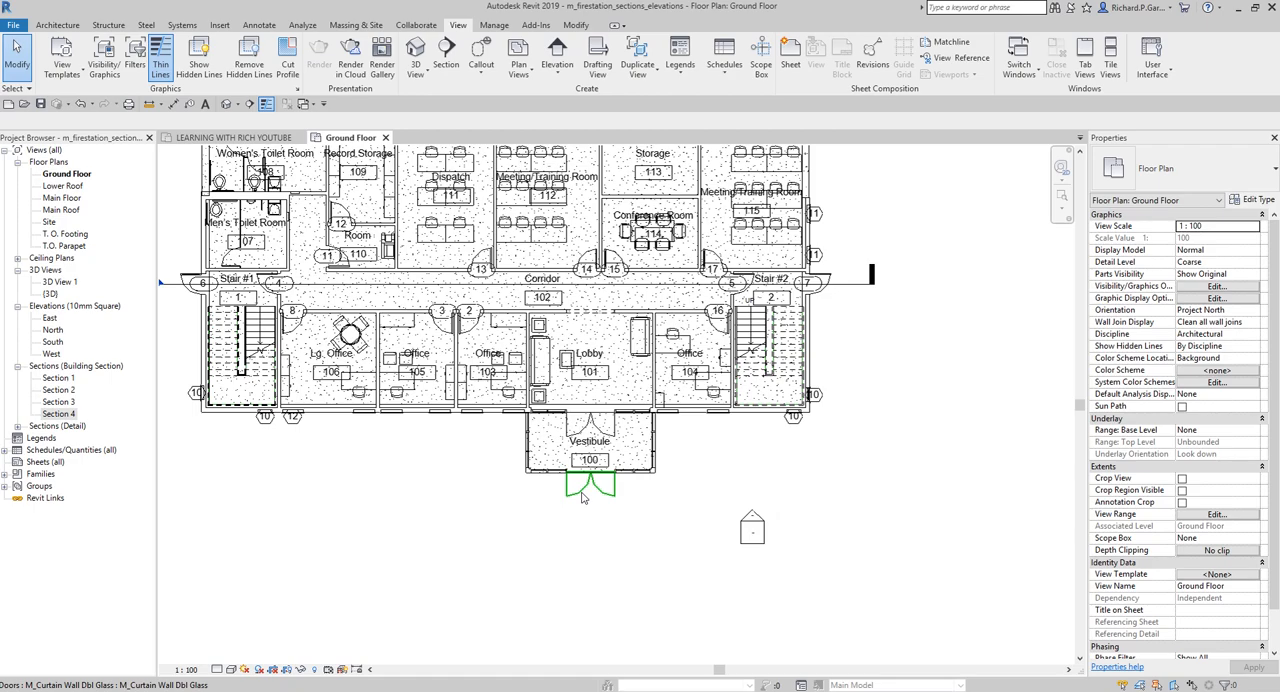
{"action": "middle_click_drag", "start_coordinate": [467, 551], "coordinate": [420, 564]}
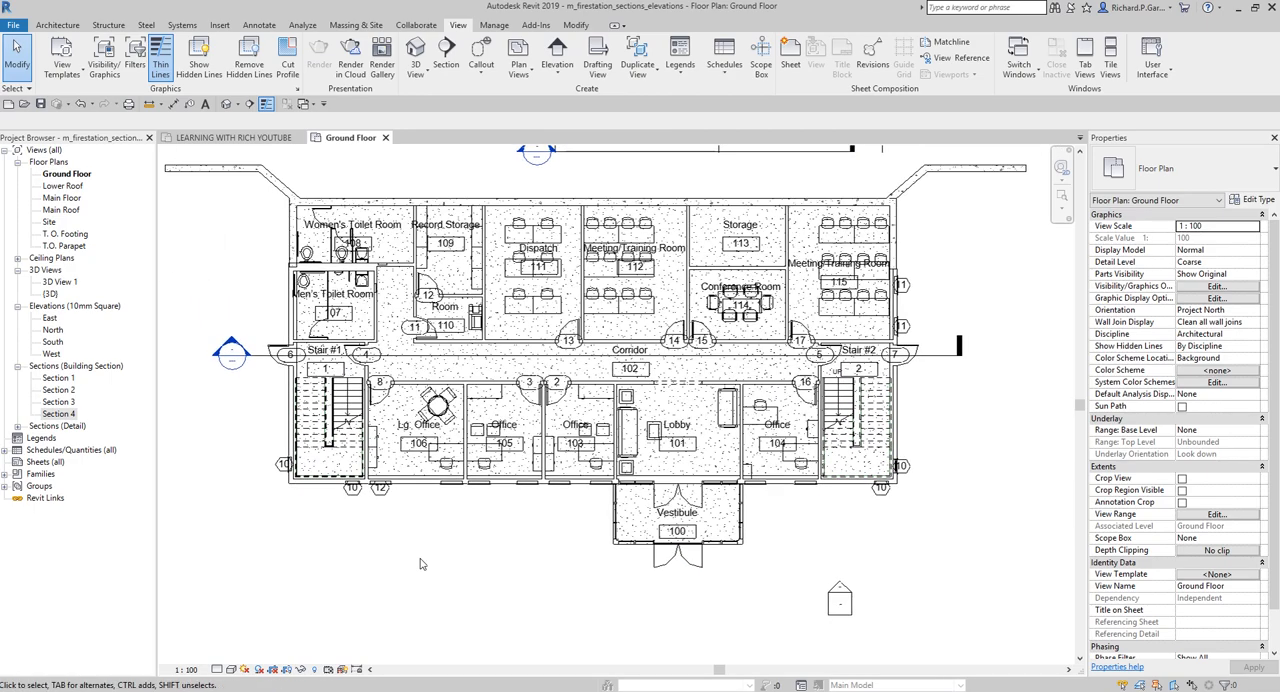
{"action": "scroll", "coordinate": [230, 419], "scroll_direction": "up", "scroll_amount": 4}
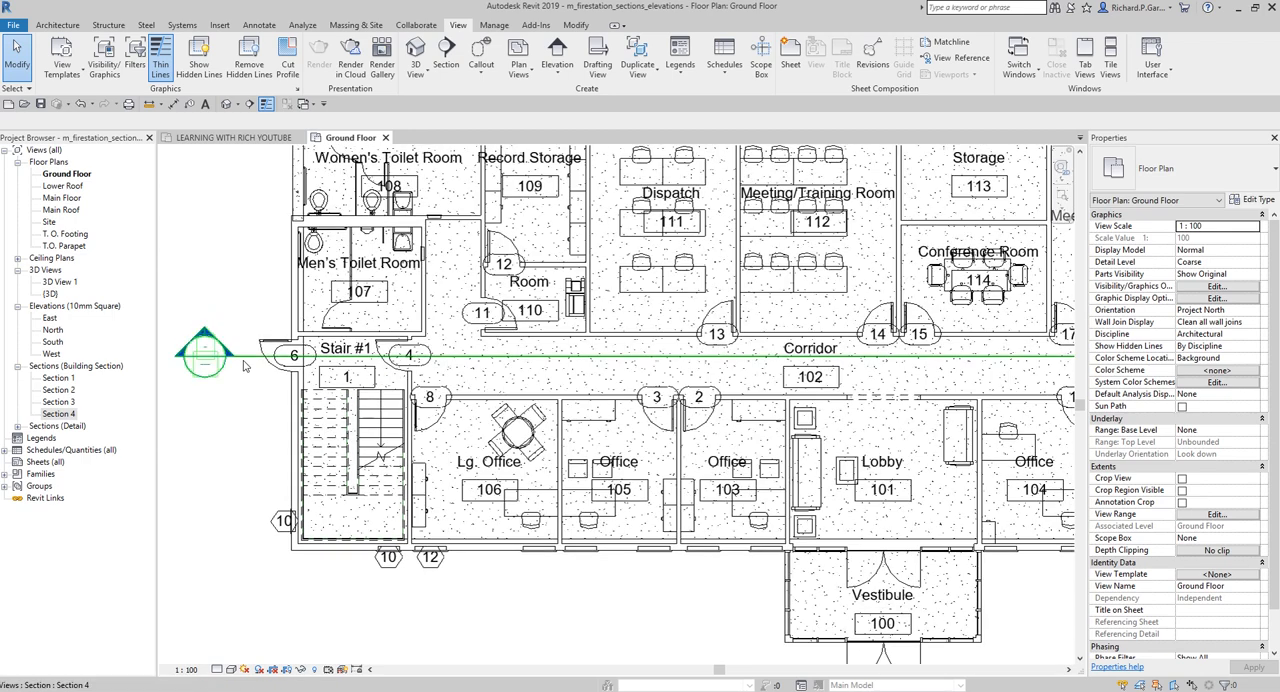
{"action": "left_click", "coordinate": [244, 360]}
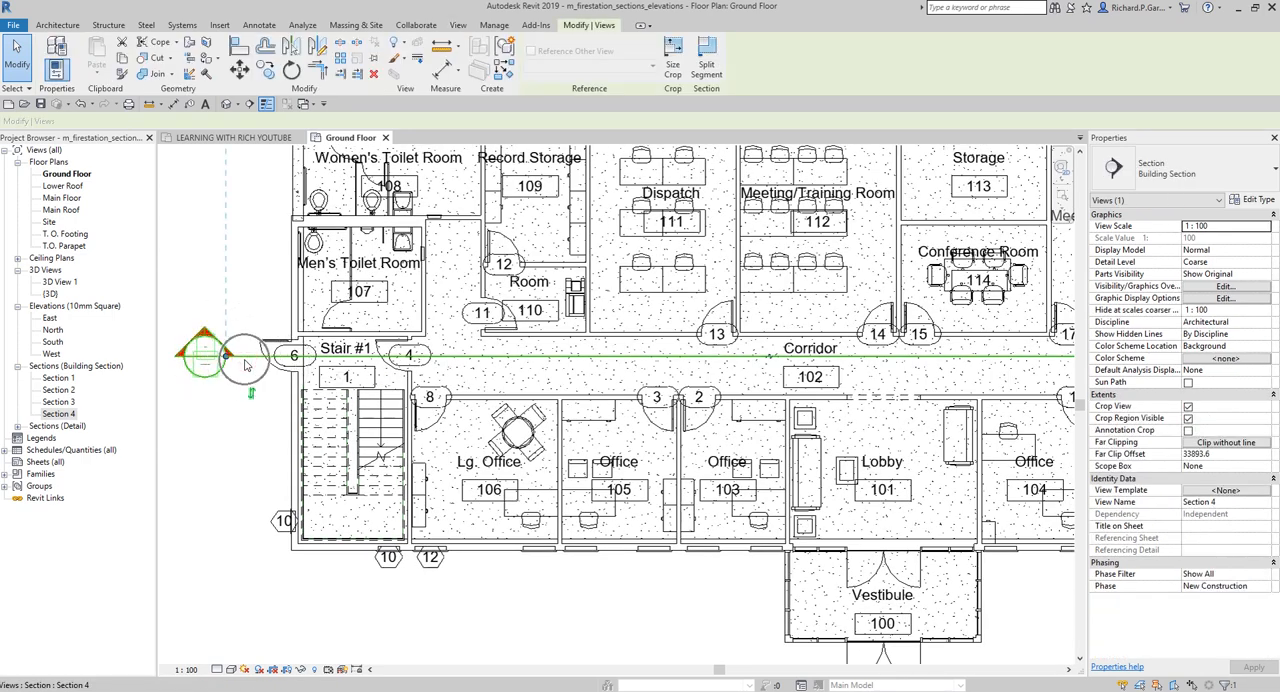
{"action": "scroll", "coordinate": [243, 358], "scroll_direction": "down", "scroll_amount": 3}
{"action": "scroll", "coordinate": [244, 360], "scroll_direction": "down", "scroll_amount": 2}
{"action": "middle_click_drag", "start_coordinate": [244, 360], "coordinate": [226, 511]}
{"action": "scroll", "coordinate": [226, 511], "scroll_direction": "down", "scroll_amount": 3}
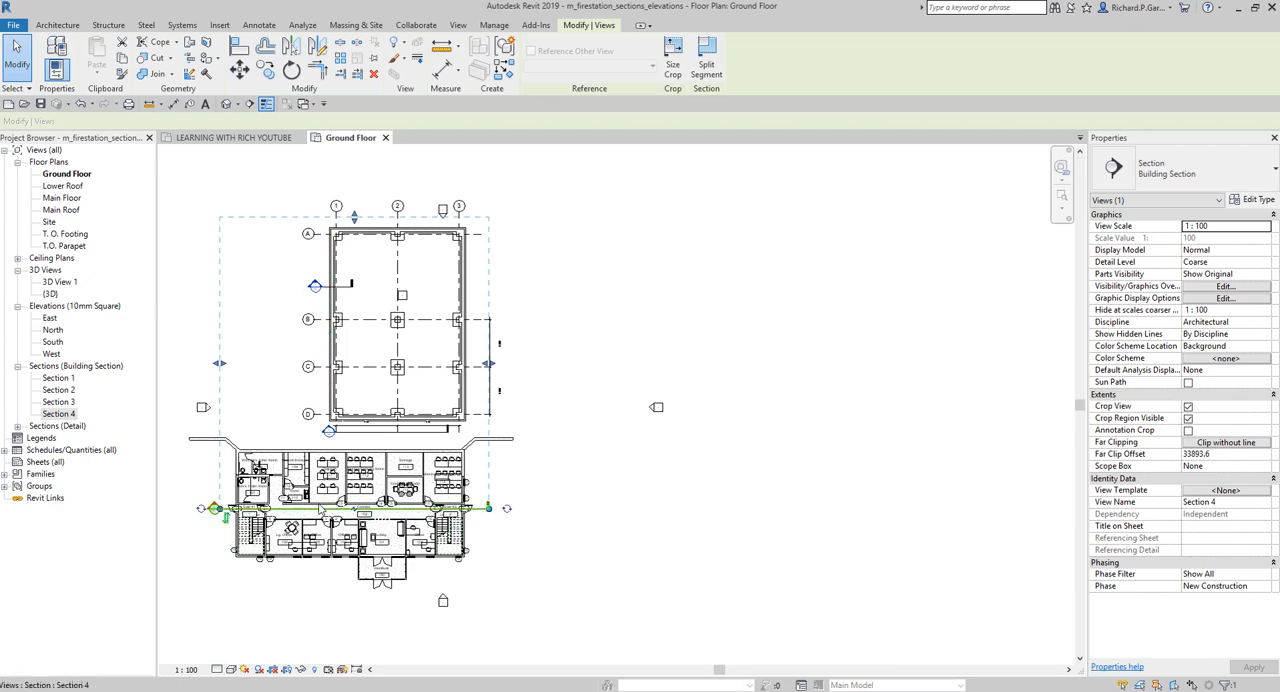
{"action": "scroll", "coordinate": [340, 480], "scroll_direction": "up", "scroll_amount": 2}
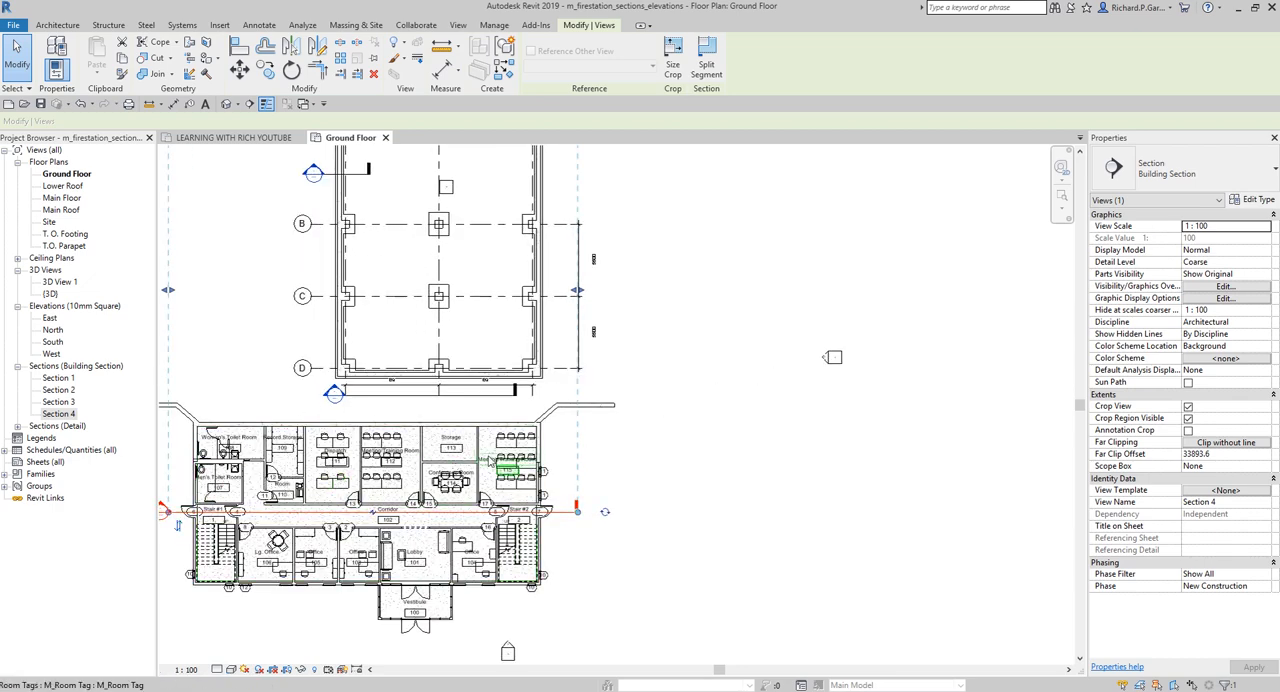
{"action": "scroll", "coordinate": [381, 439], "scroll_direction": "down", "scroll_amount": 2}
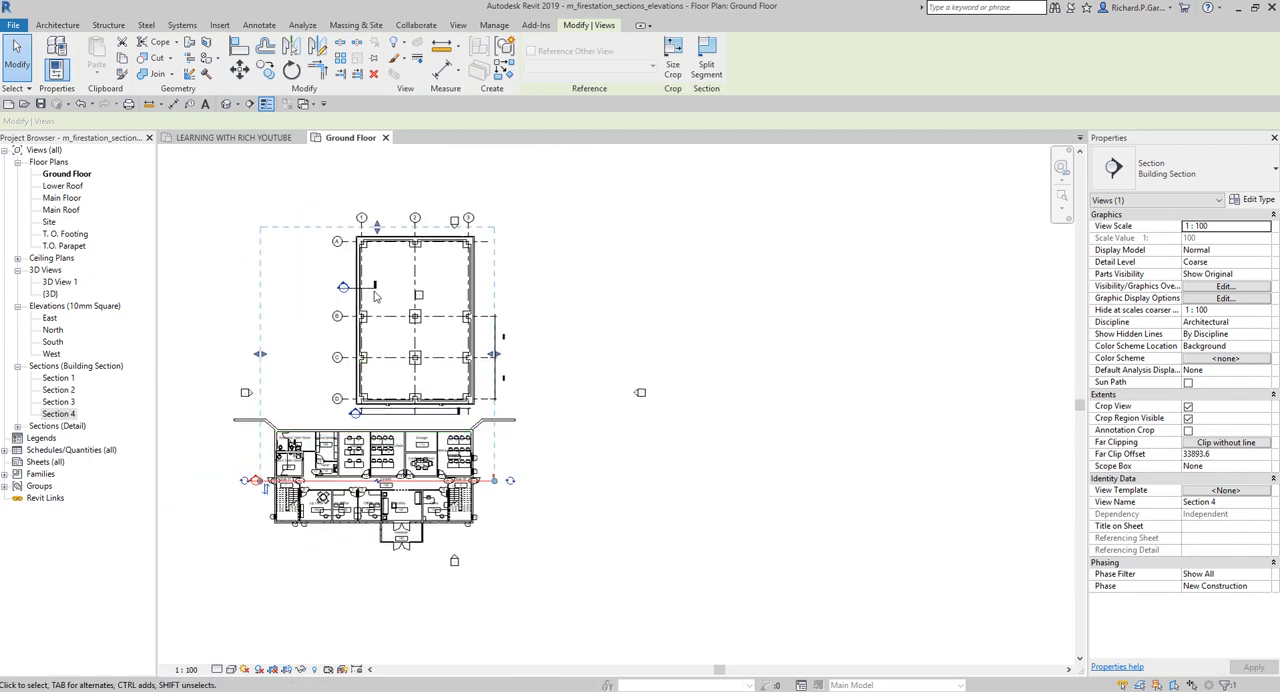
{"action": "left_click_drag", "start_coordinate": [377, 228], "coordinate": [385, 466]}
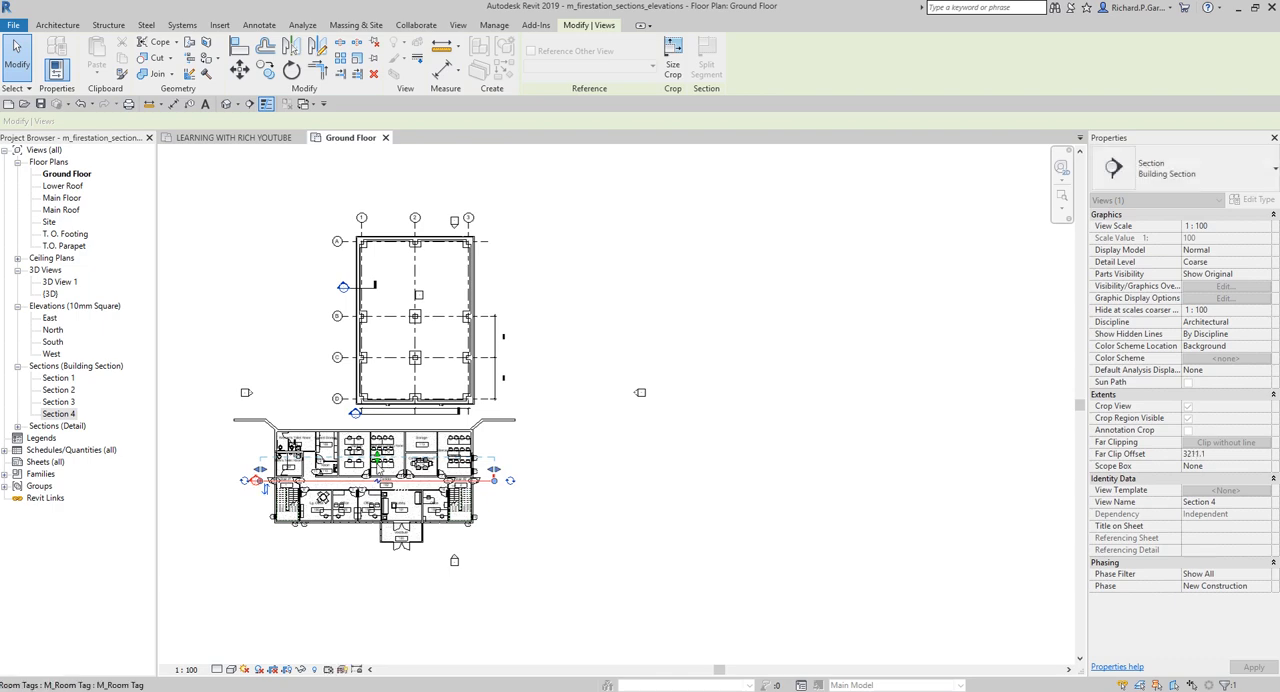
Narrow the corridor section's crop extents at both ends to just outside the building's east and west exterior walls
{"action": "scroll", "coordinate": [377, 485], "scroll_direction": "up", "scroll_amount": 3}
{"action": "middle_click_drag", "start_coordinate": [377, 497], "coordinate": [549, 469]}
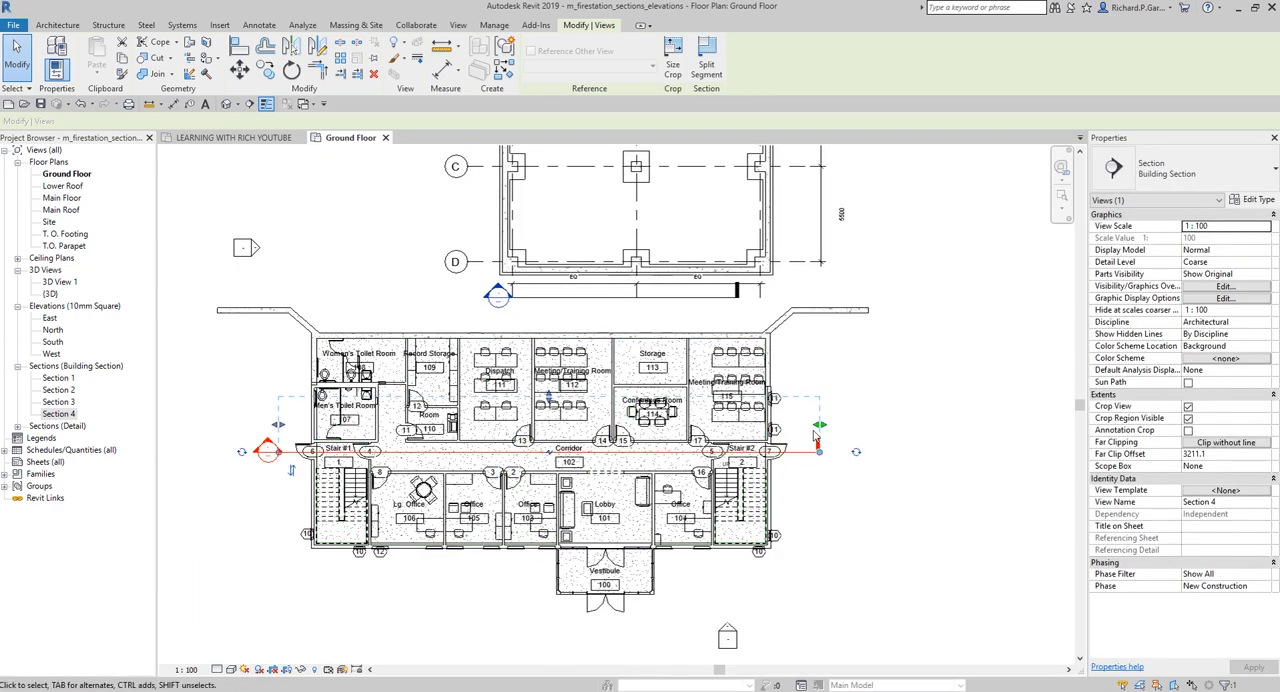
{"action": "mouse_move", "coordinate": [819, 424]}
{"action": "left_mouse_down"}
{"action": "mouse_move", "coordinate": [662, 445]}
{"action": "mouse_move", "coordinate": [582, 432]}
{"action": "mouse_move", "coordinate": [625, 442]}
{"action": "mouse_move", "coordinate": [795, 428]}
{"action": "left_mouse_up"}
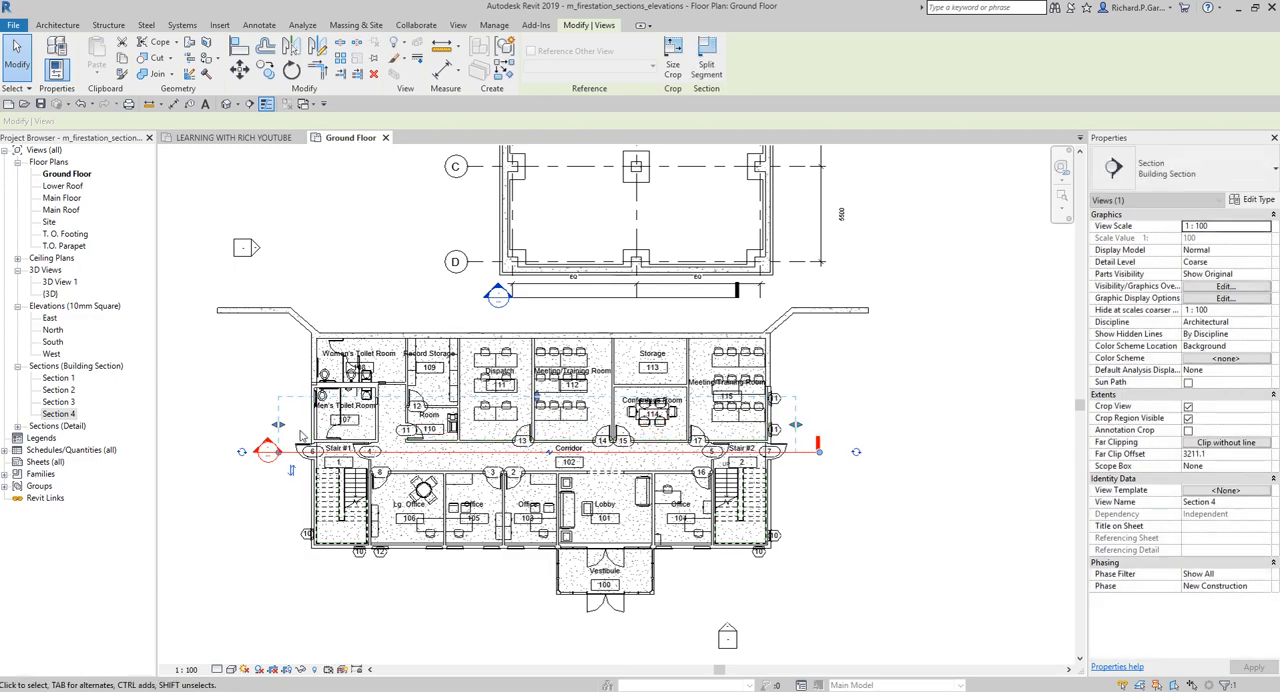
{"action": "mouse_move", "coordinate": [279, 425]}
{"action": "left_mouse_down"}
{"action": "mouse_move", "coordinate": [203, 423]}
{"action": "mouse_move", "coordinate": [289, 425]}
{"action": "left_mouse_up"}
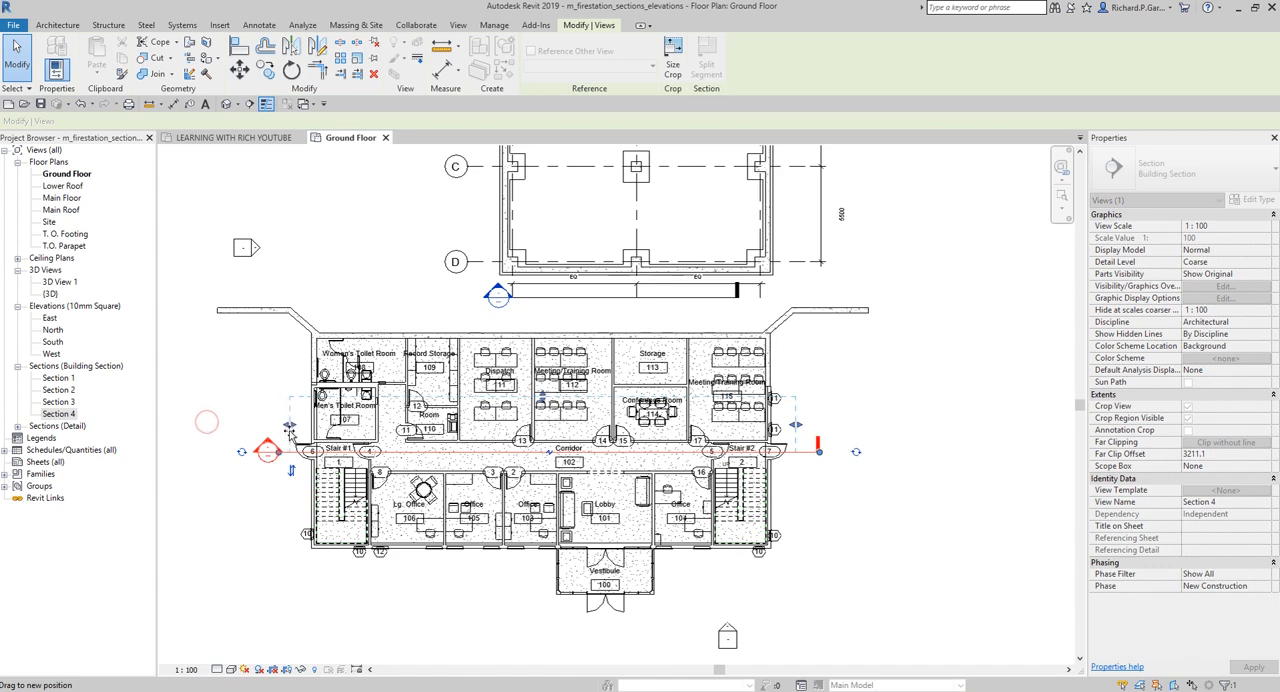
{"action": "left_click", "coordinate": [903, 380]}
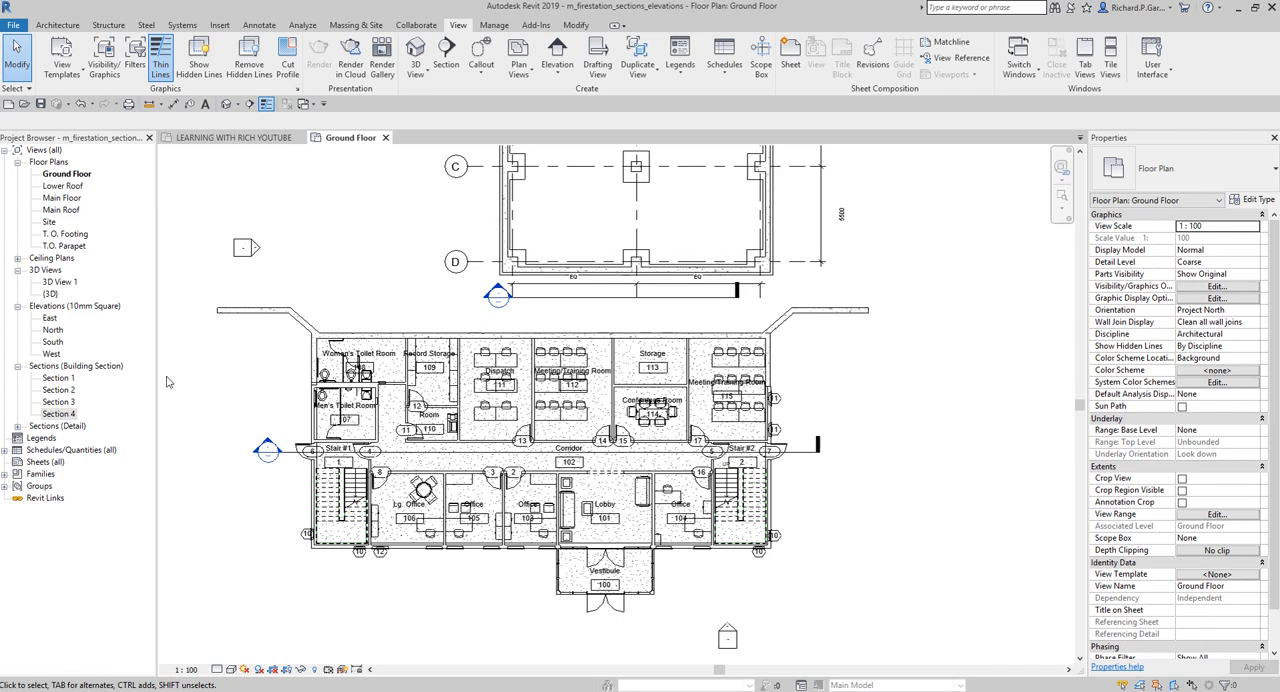
Open the Section 4 building section view to inspect the corridor cut, and return to the Ground Floor plan
{"action": "key", "text": "ctrl"}
{"action": "key", "text": "ctrl"}
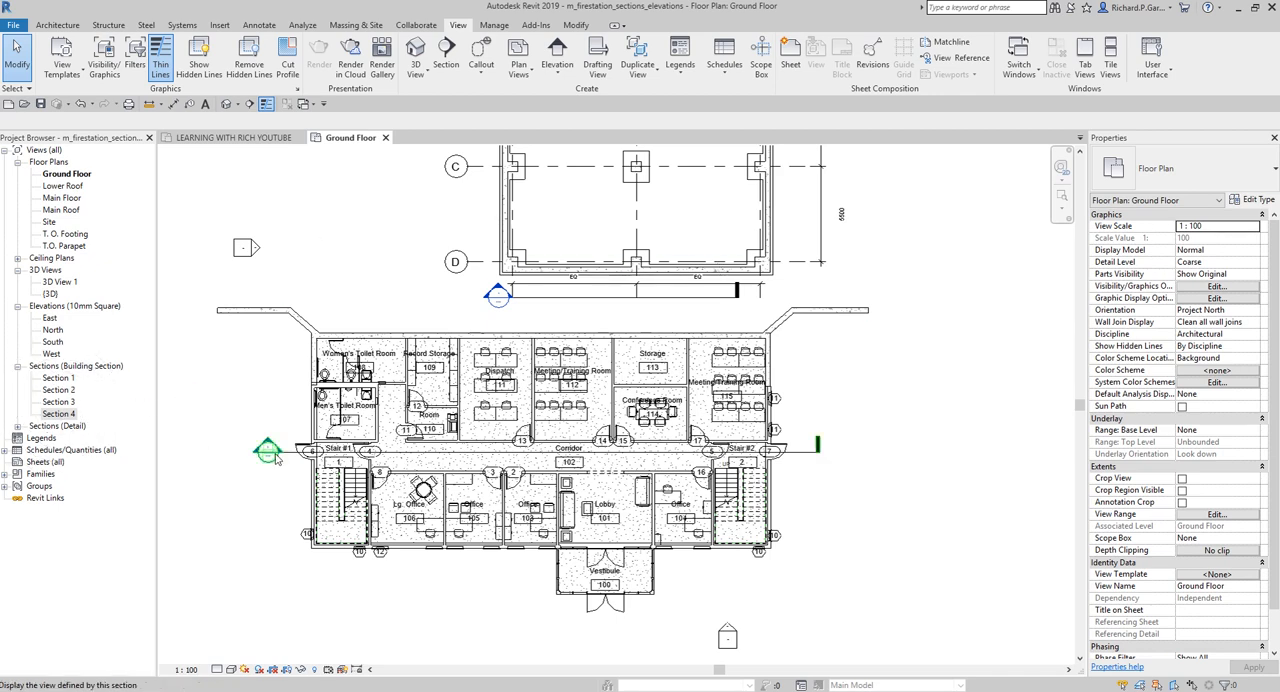
{"action": "scroll", "coordinate": [270, 520], "scroll_direction": "up", "scroll_amount": 3}
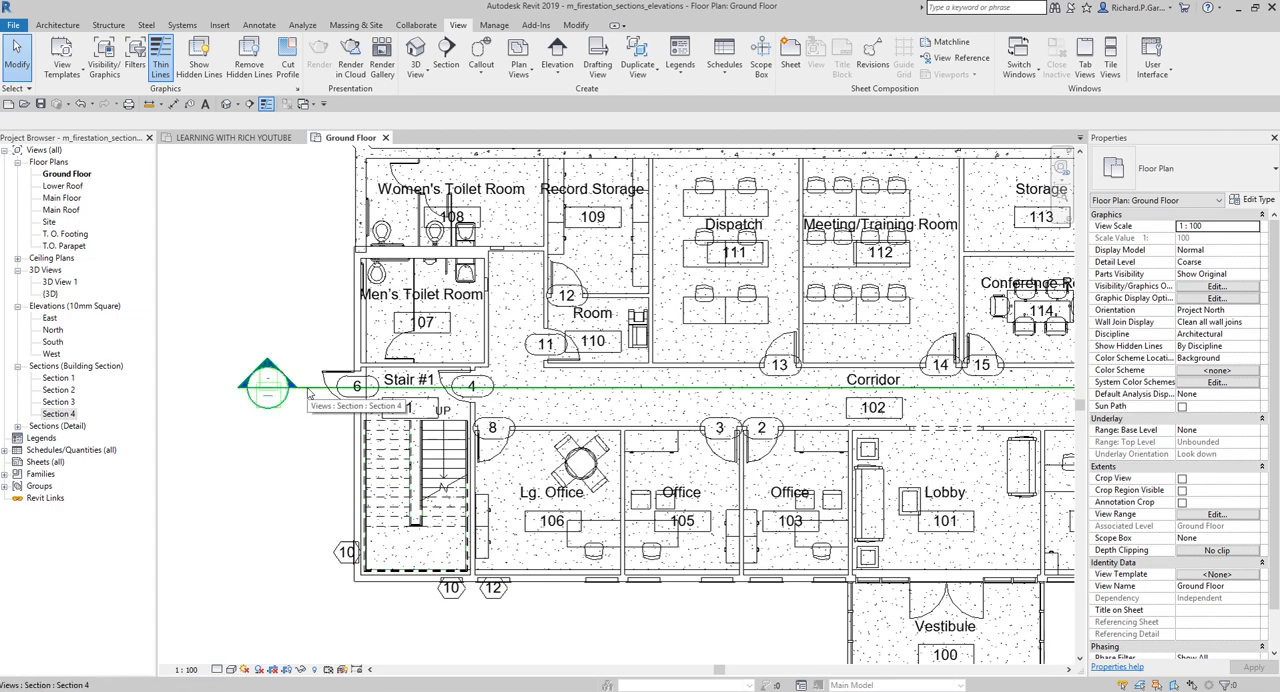
{"action": "left_click", "coordinate": [42, 150]}
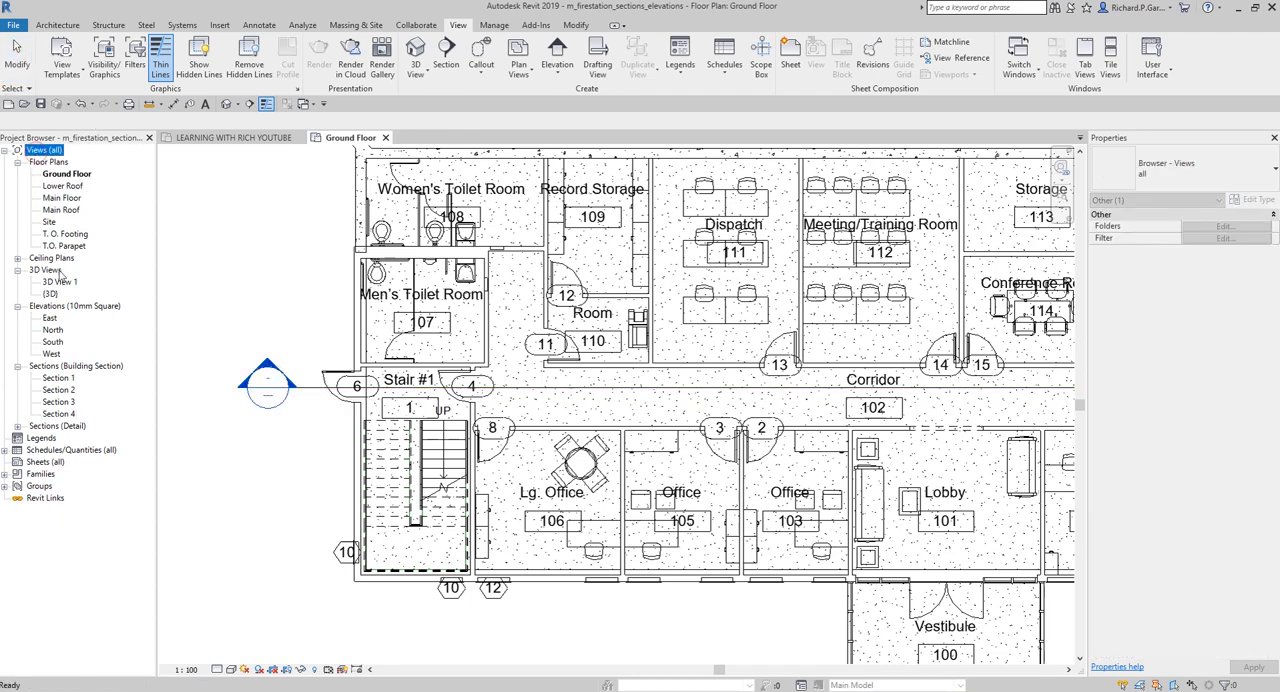
{"action": "left_click", "coordinate": [52, 367]}
{"action": "left_click", "coordinate": [62, 414]}
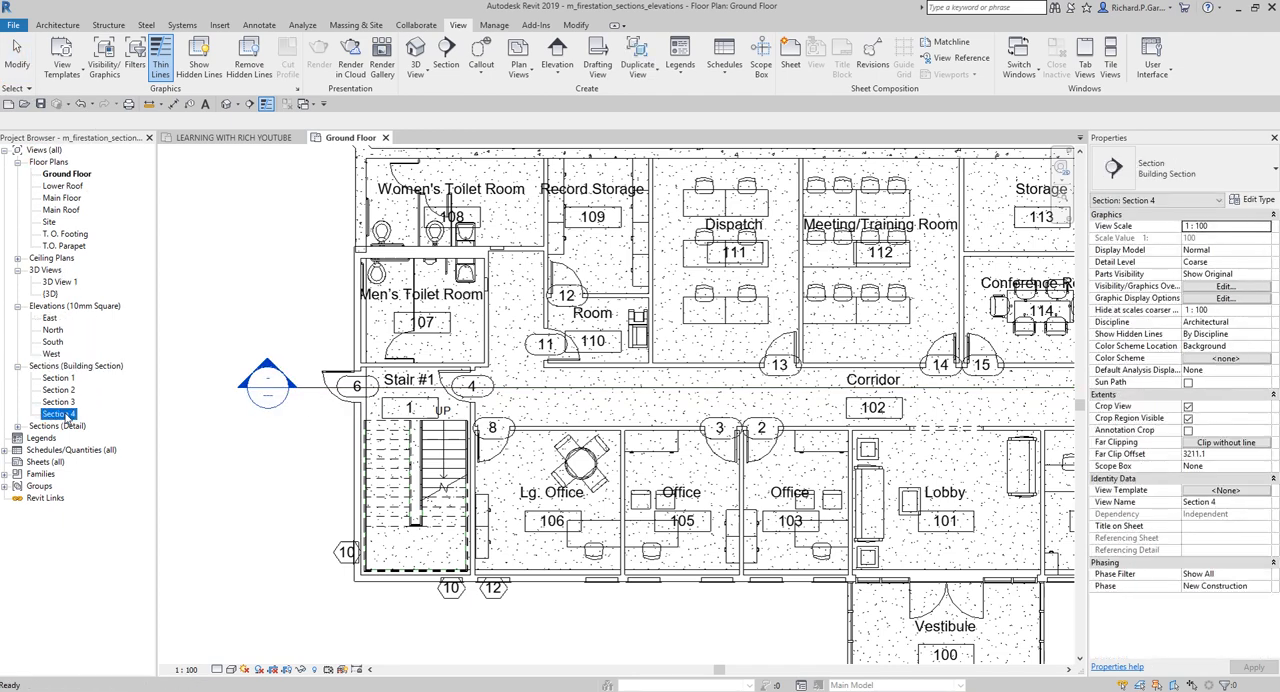
{"action": "double_click", "coordinate": [66, 414]}
{"action": "left_click", "coordinate": [67, 415]}
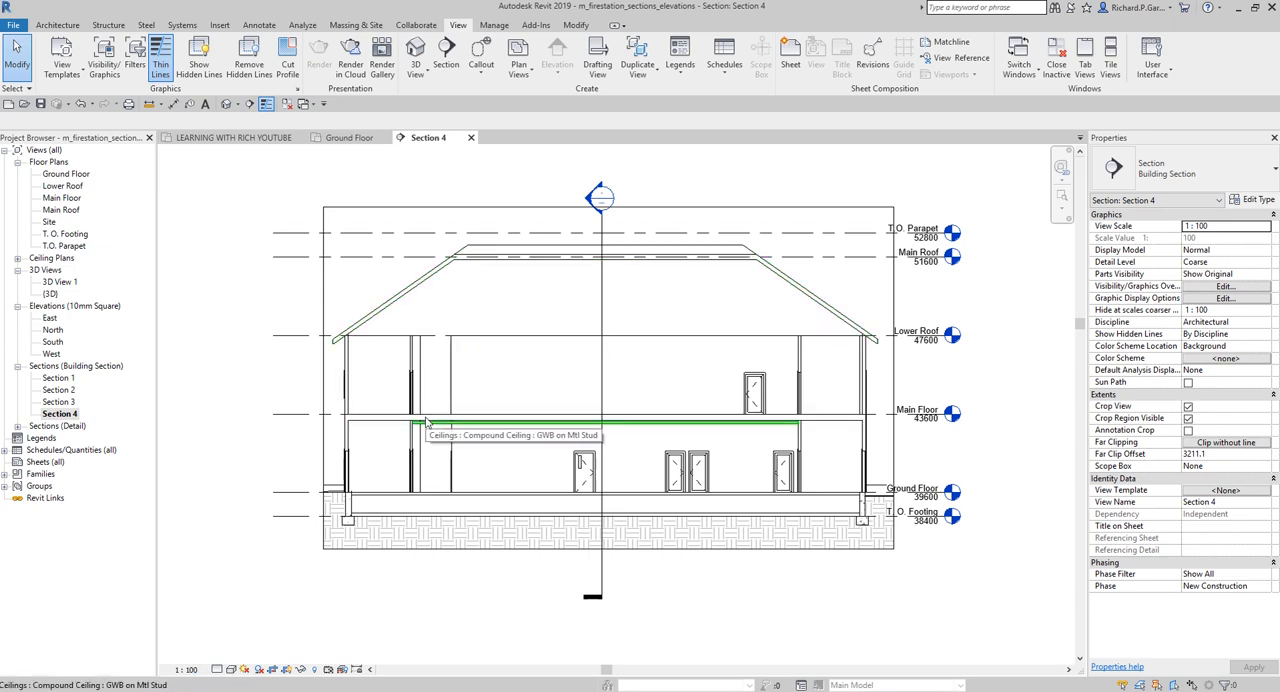
{"action": "left_click", "coordinate": [350, 138]}
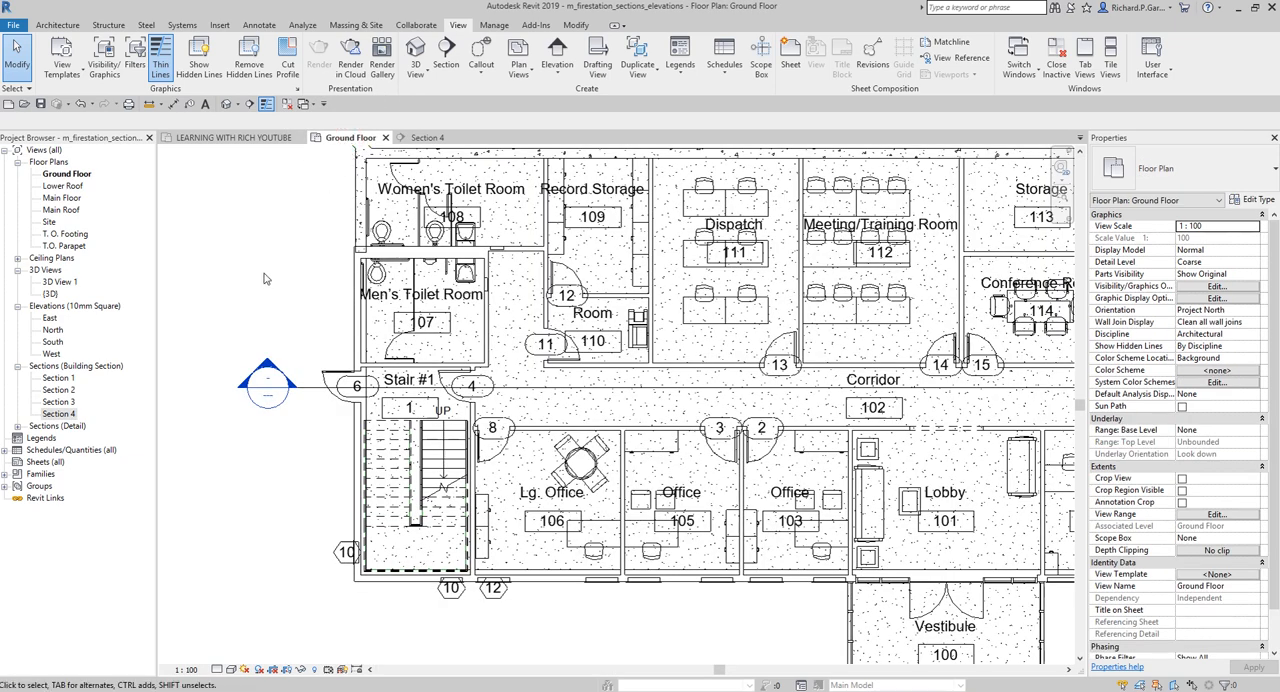
Open the Section 4 view from its section line in the plan and set its visual style to Shaded
{"action": "left_click", "coordinate": [310, 386]}
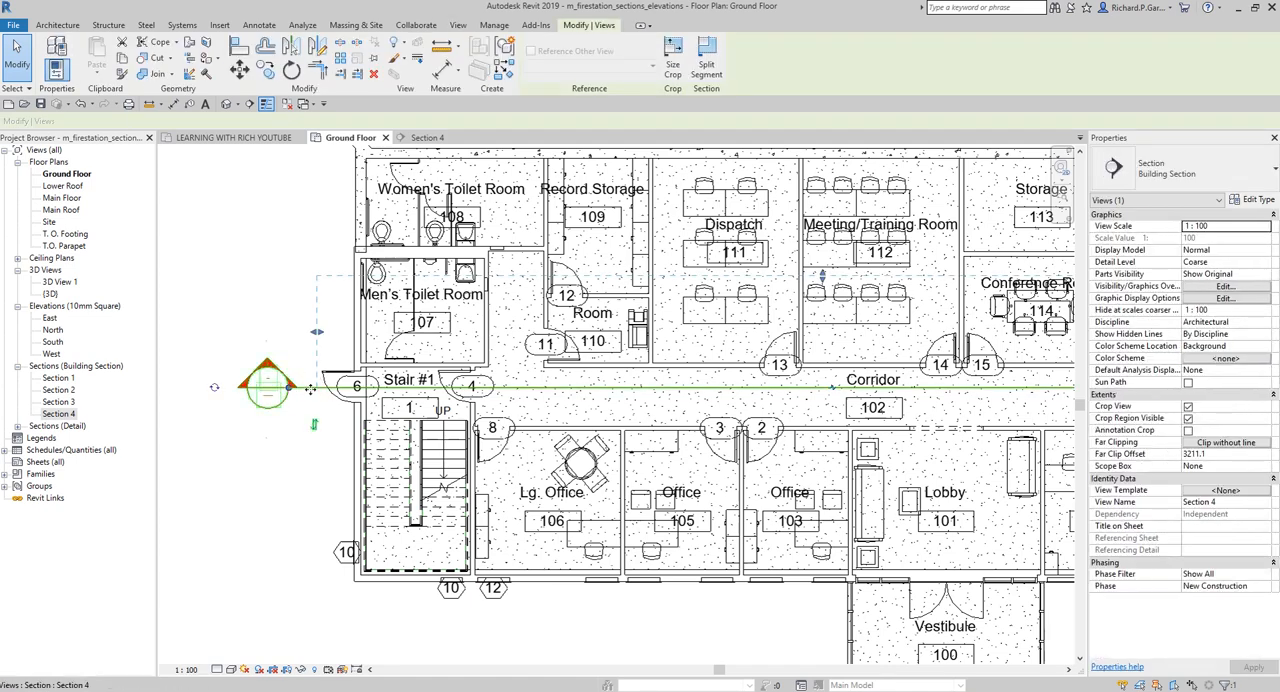
{"action": "right_click", "coordinate": [310, 389]}
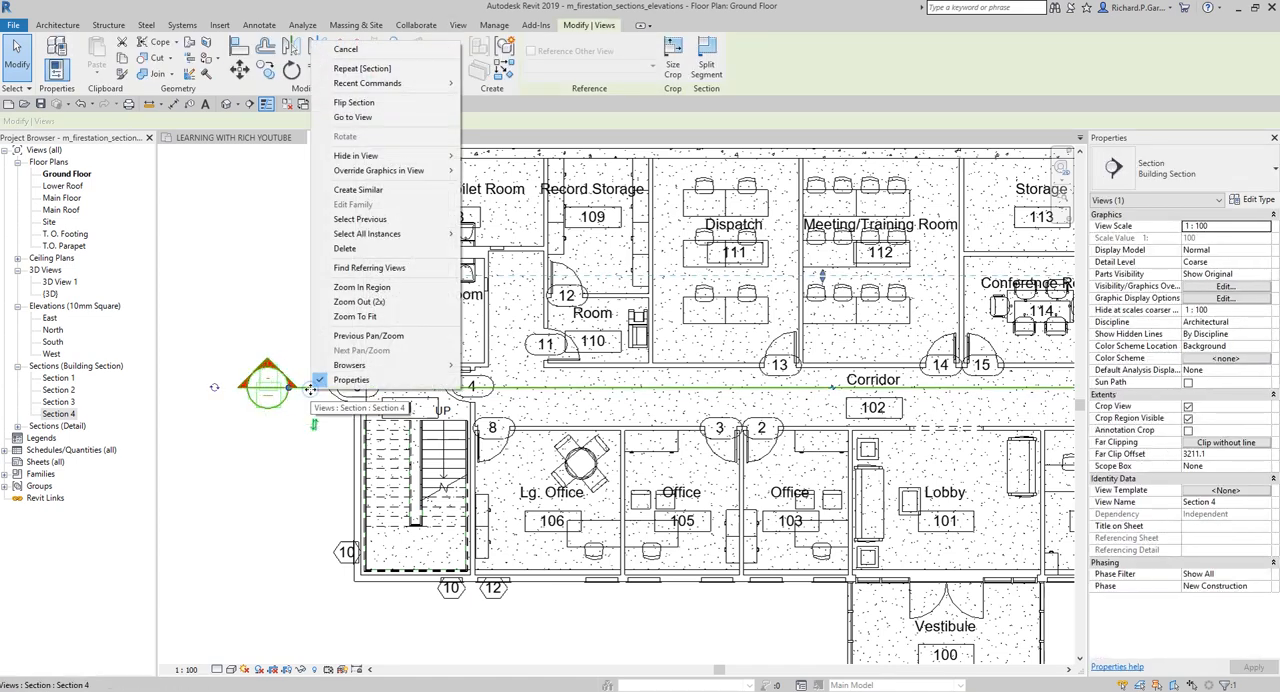
{"action": "left_click", "coordinate": [365, 120]}
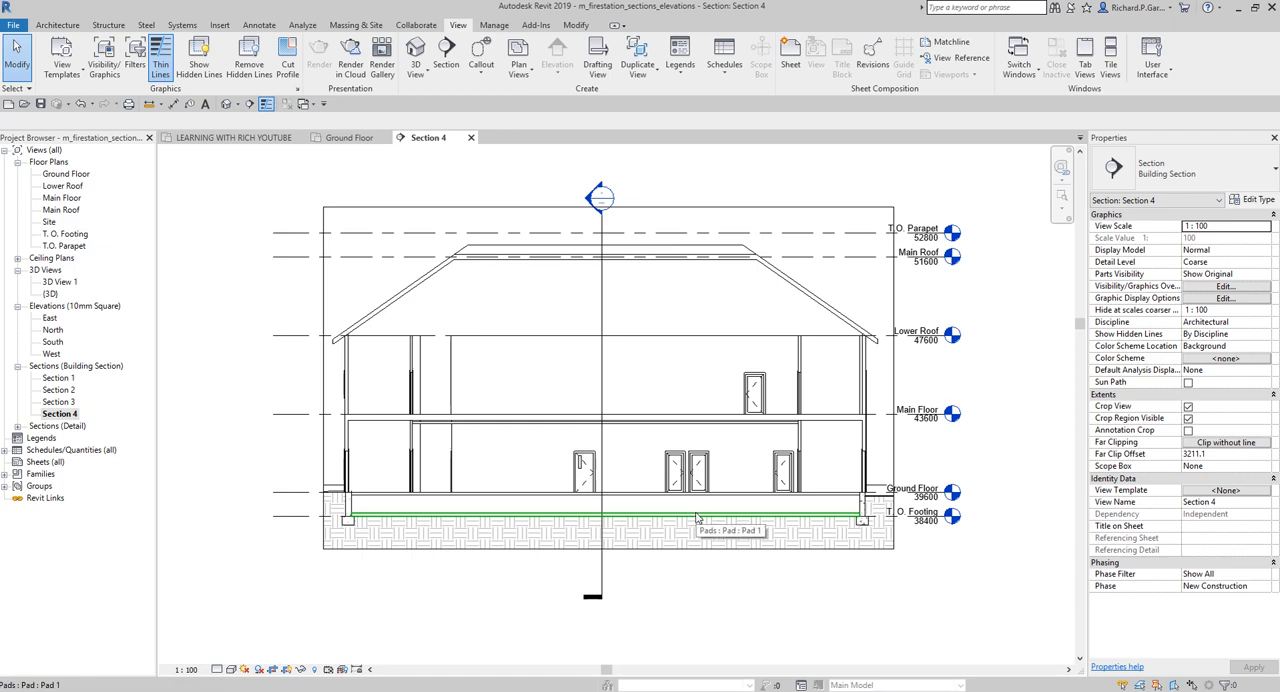
{"action": "left_click", "coordinate": [230, 670]}
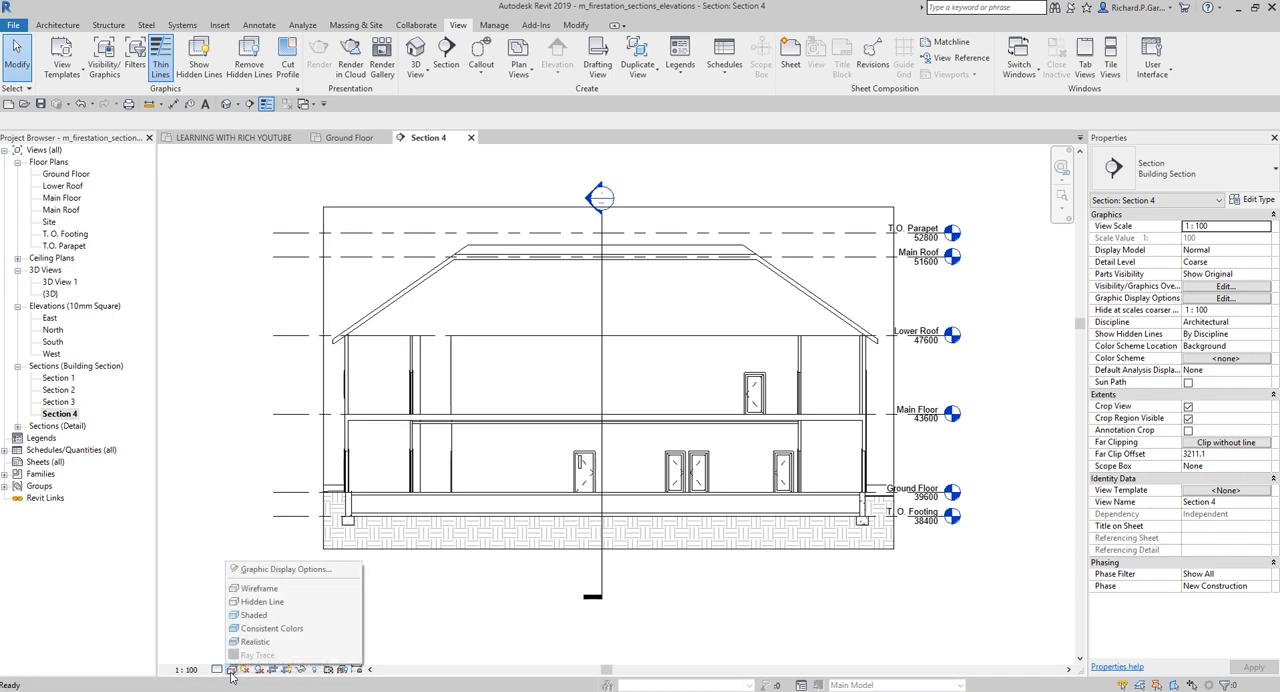
{"action": "left_click", "coordinate": [256, 618]}
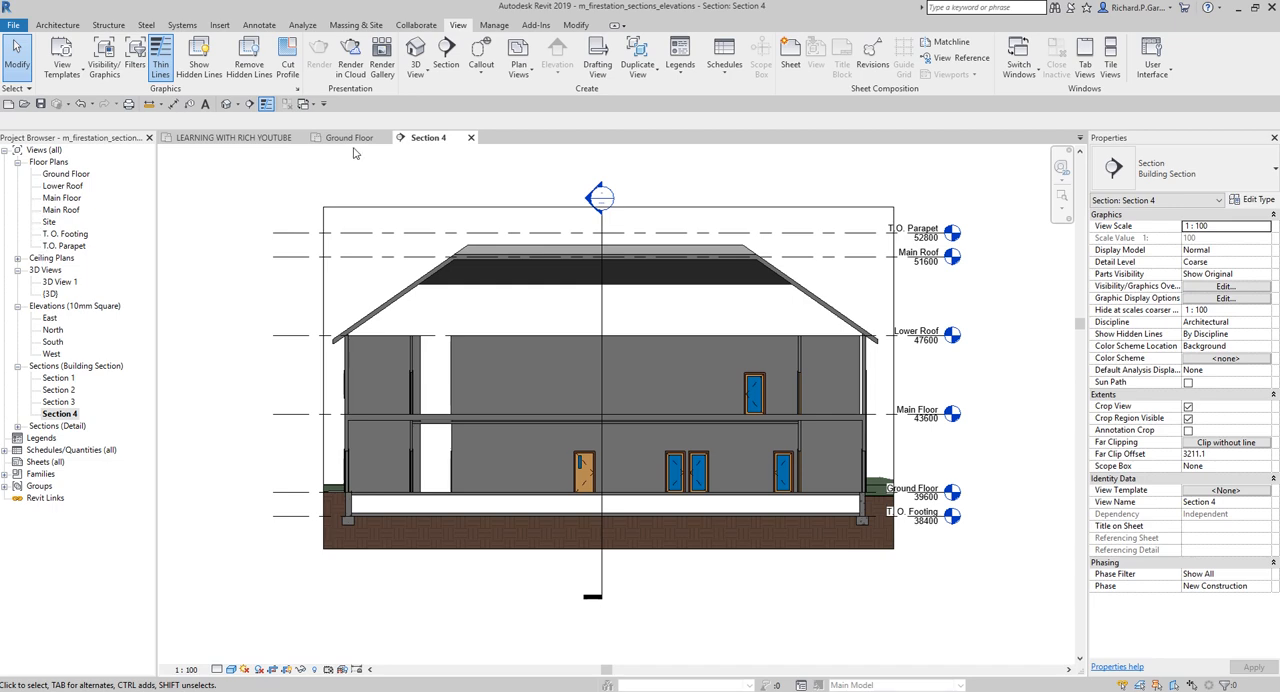
Return to the Ground Floor plan and flip the corridor section so it looks south toward the offices and lobby
{"action": "double_click", "coordinate": [66, 174]}
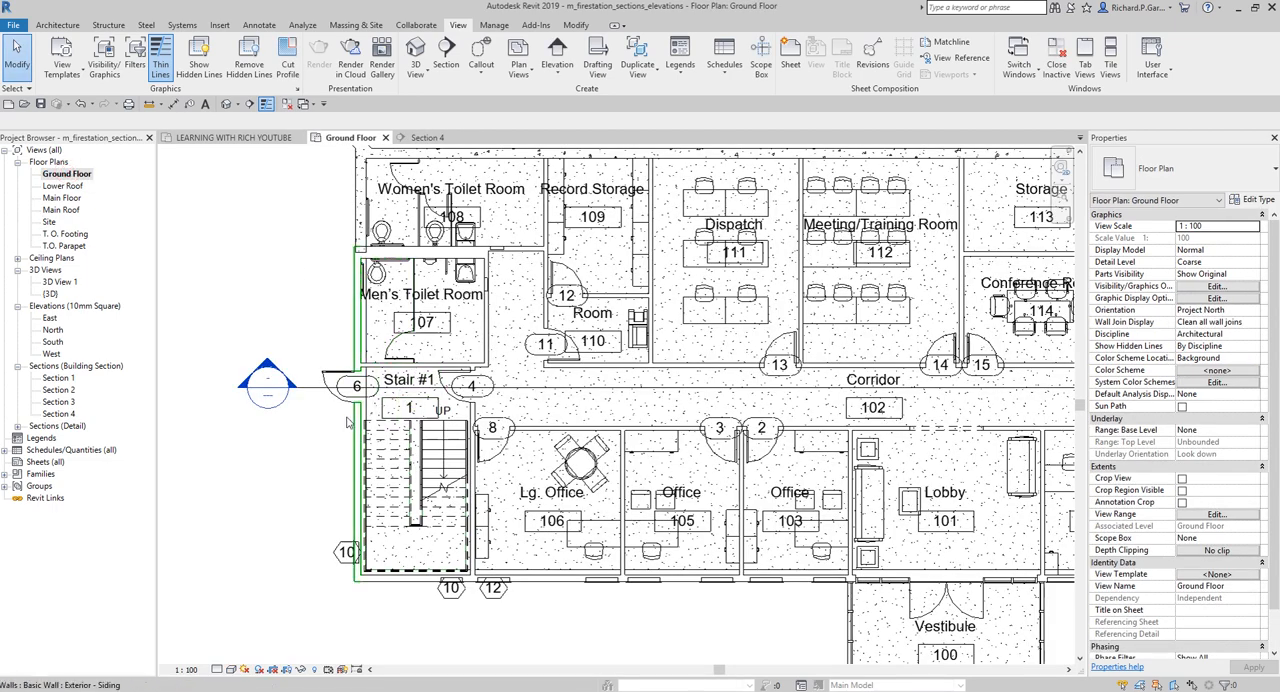
{"action": "left_click", "coordinate": [314, 396]}
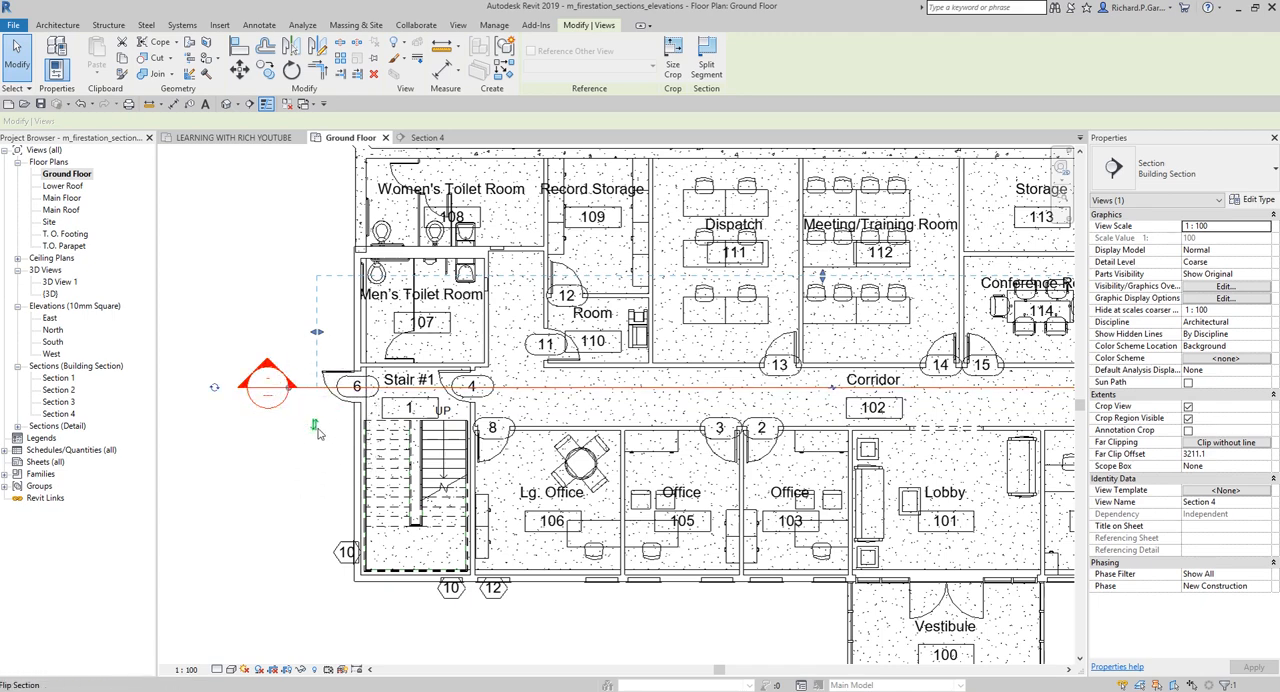
{"action": "left_click", "coordinate": [314, 428]}
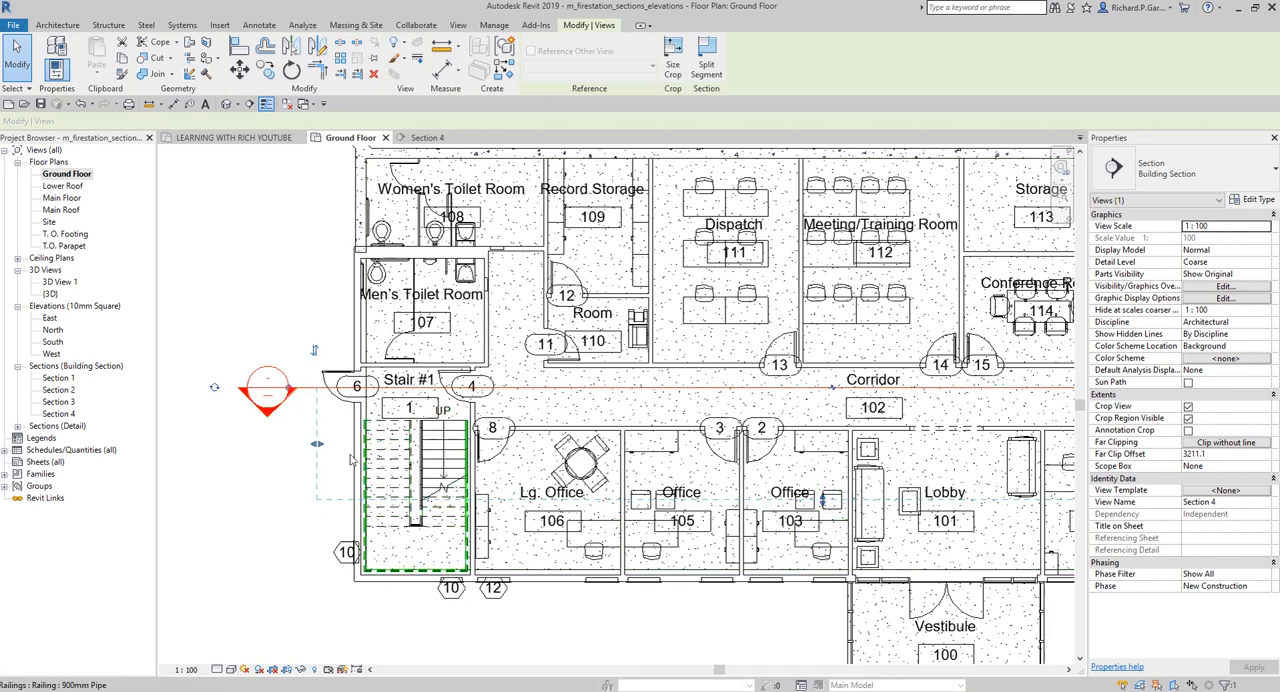
{"action": "left_click", "coordinate": [267, 457]}
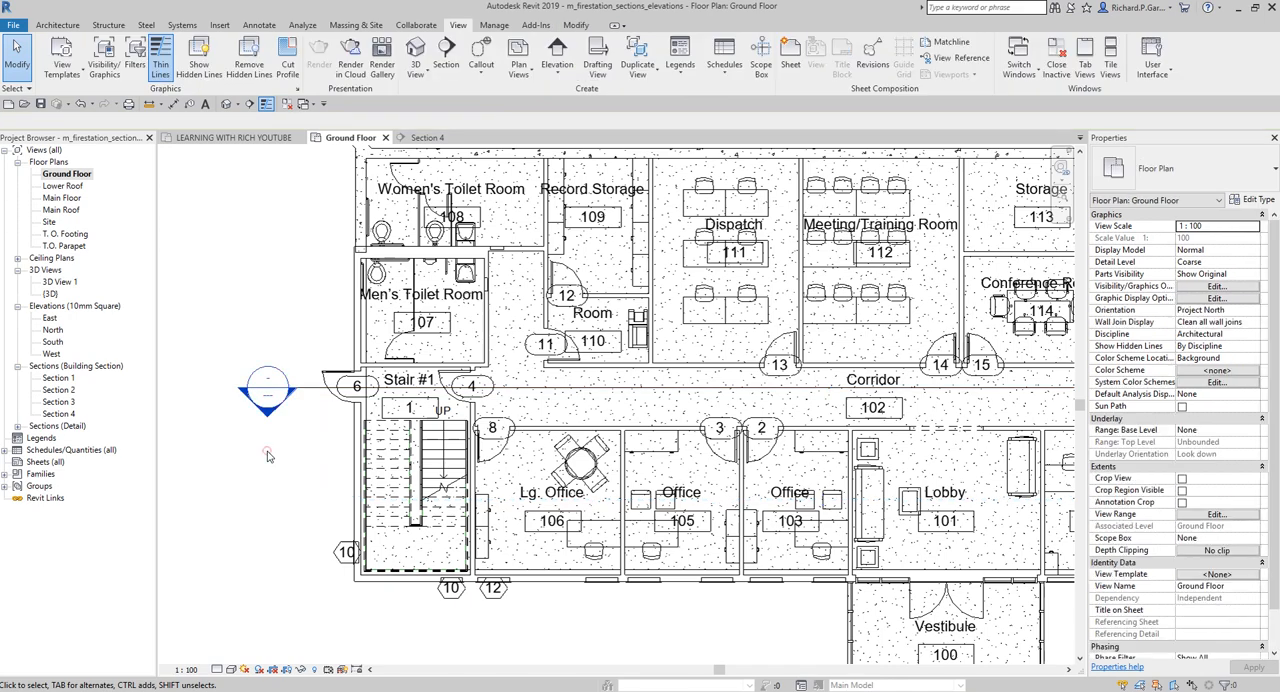
{"action": "left_click", "coordinate": [313, 393]}
{"action": "right_click", "coordinate": [314, 391]}
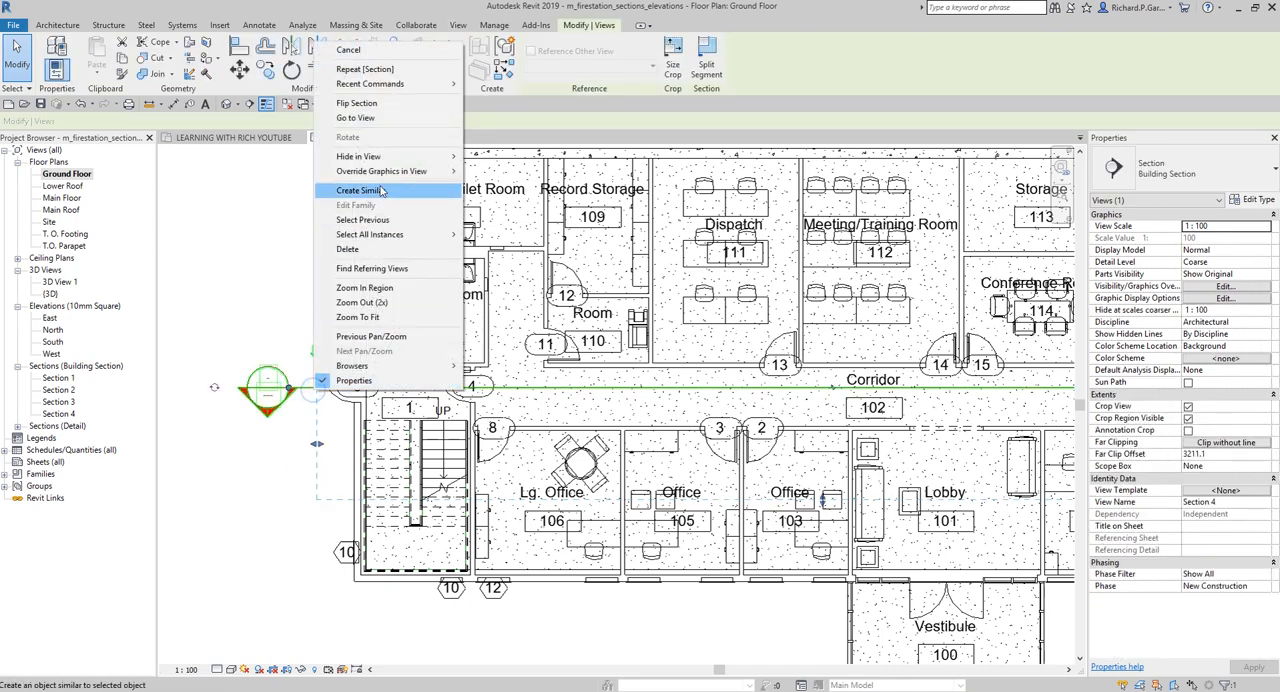
{"action": "left_click", "coordinate": [253, 490]}
{"action": "left_click", "coordinate": [245, 500]}
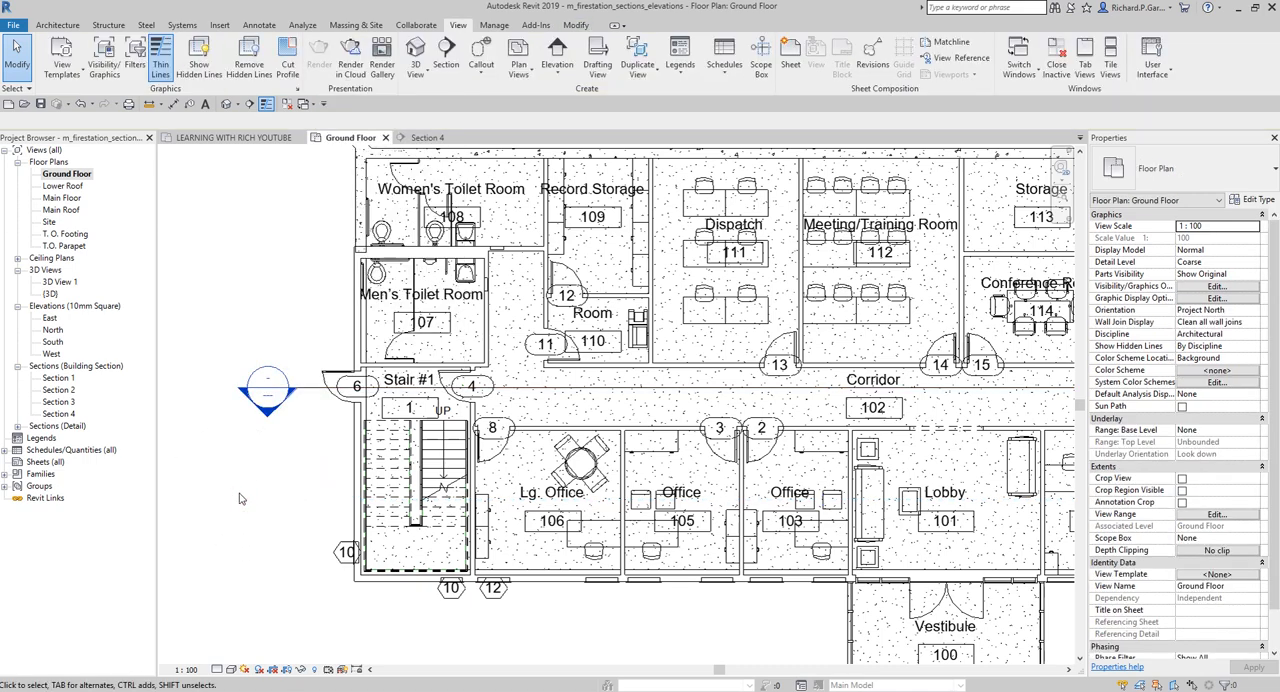
{"action": "left_click", "coordinate": [58, 413]}
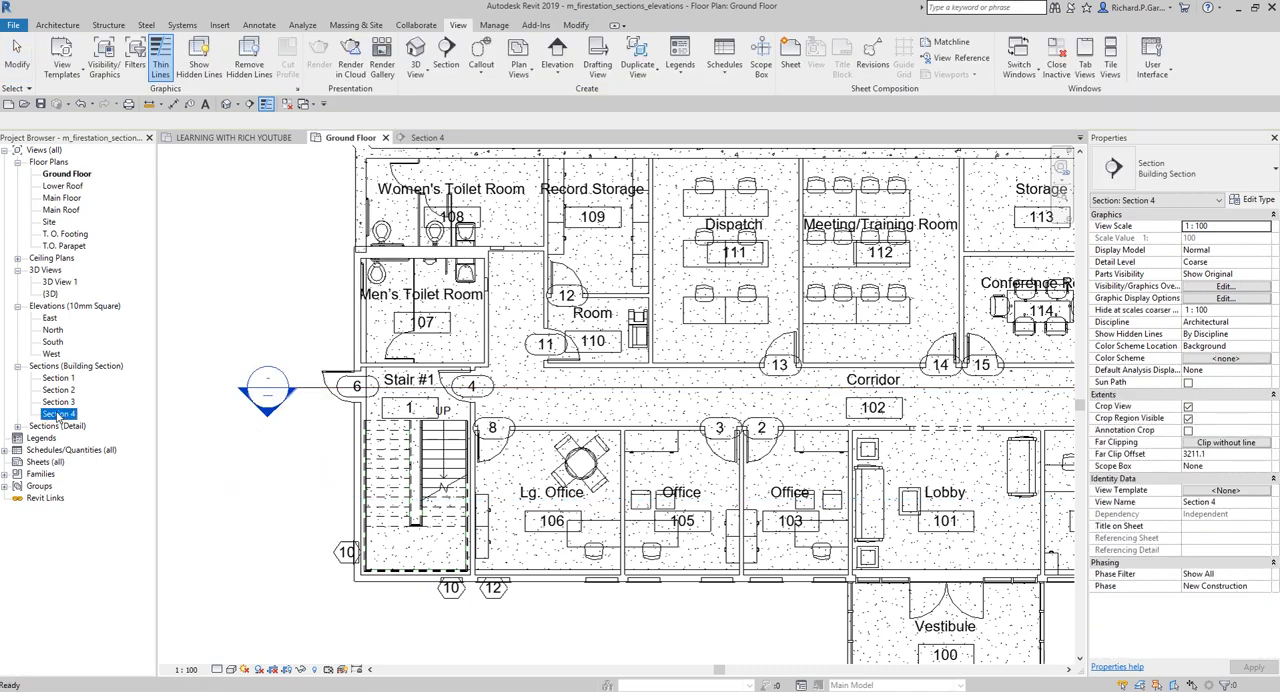
{"action": "left_click", "coordinate": [246, 483]}
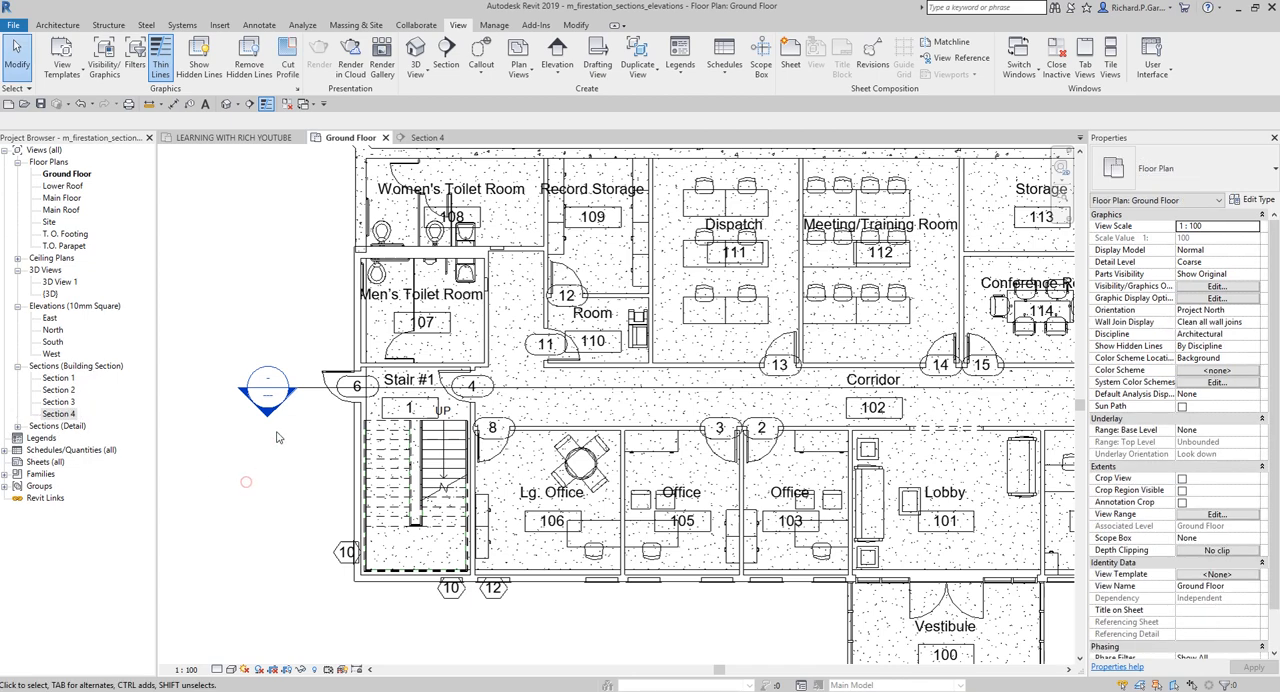
Open the flipped corridor section from its section head to inspect the cut, and return to the Ground Floor plan
{"action": "key", "text": "ctrl"}
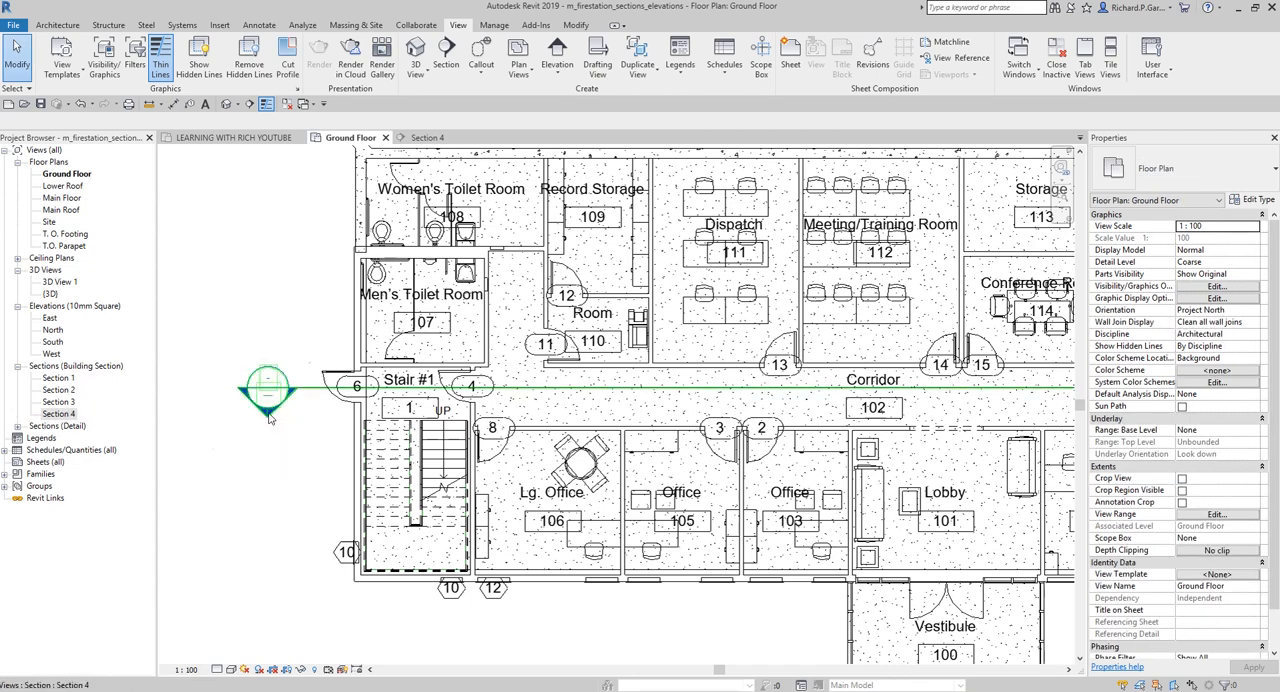
{"action": "key", "text": "ctrl"}
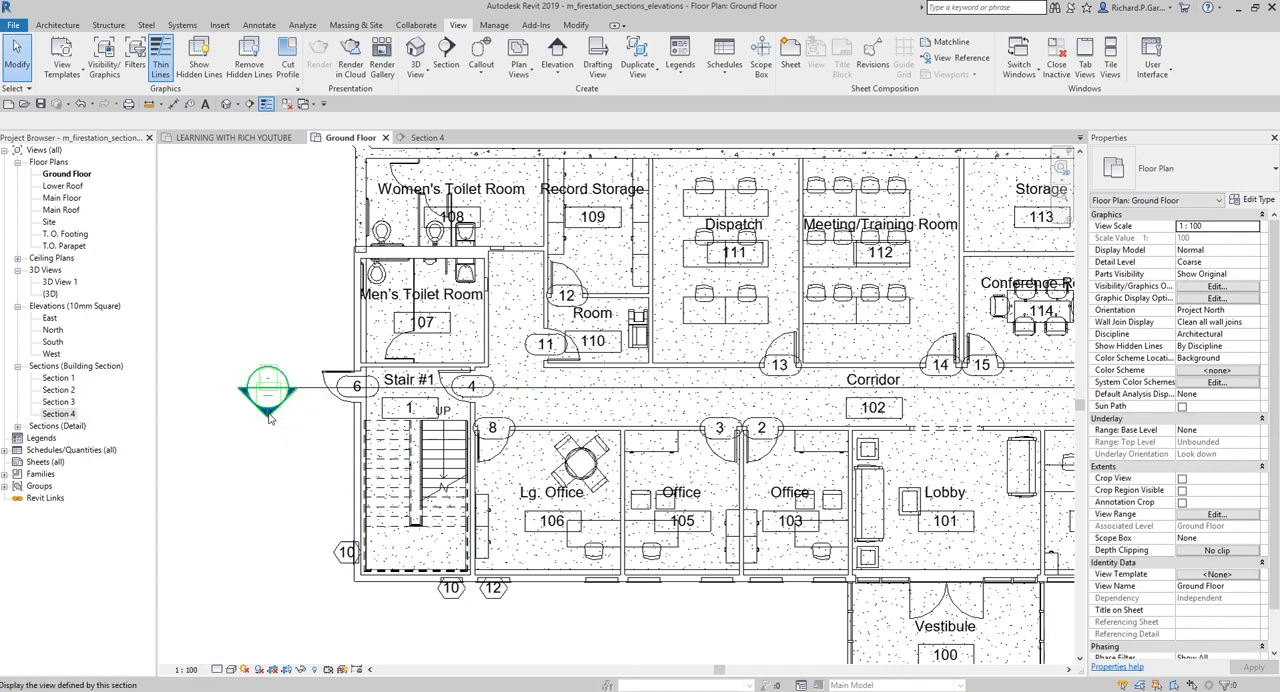
{"action": "double_click", "coordinate": [268, 418]}
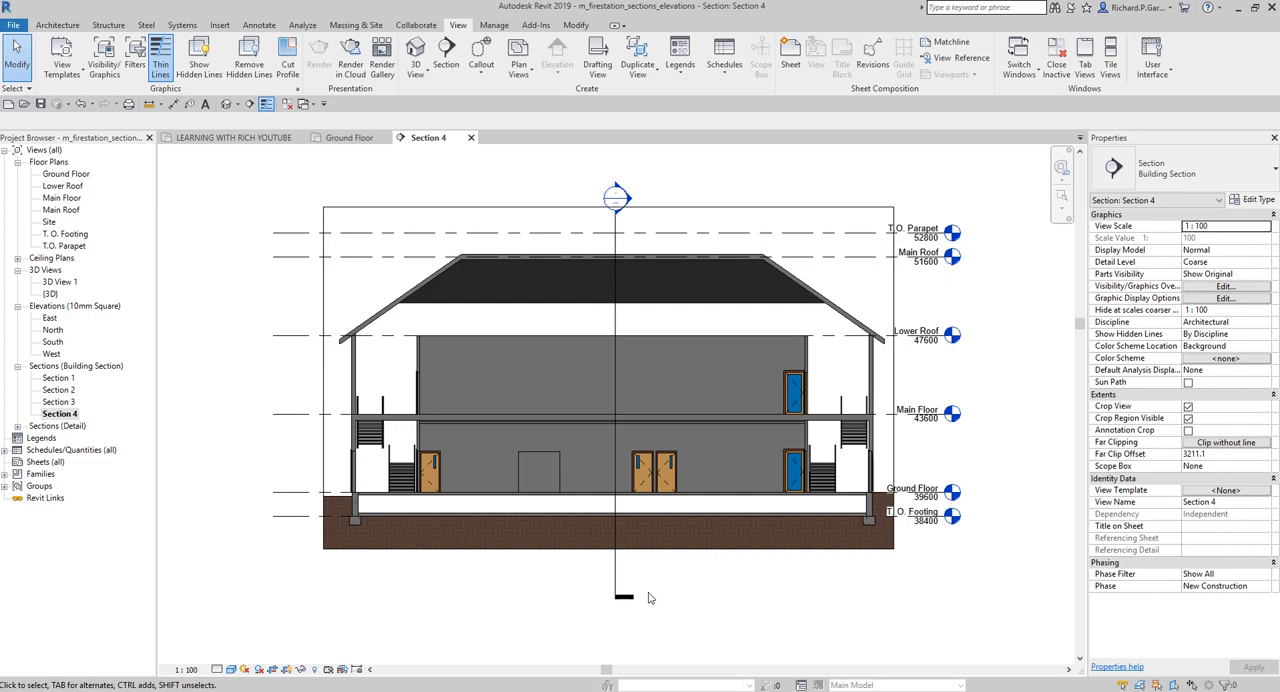
{"action": "double_click", "coordinate": [66, 174]}
{"action": "scroll", "coordinate": [247, 516], "scroll_direction": "down", "scroll_amount": 2}
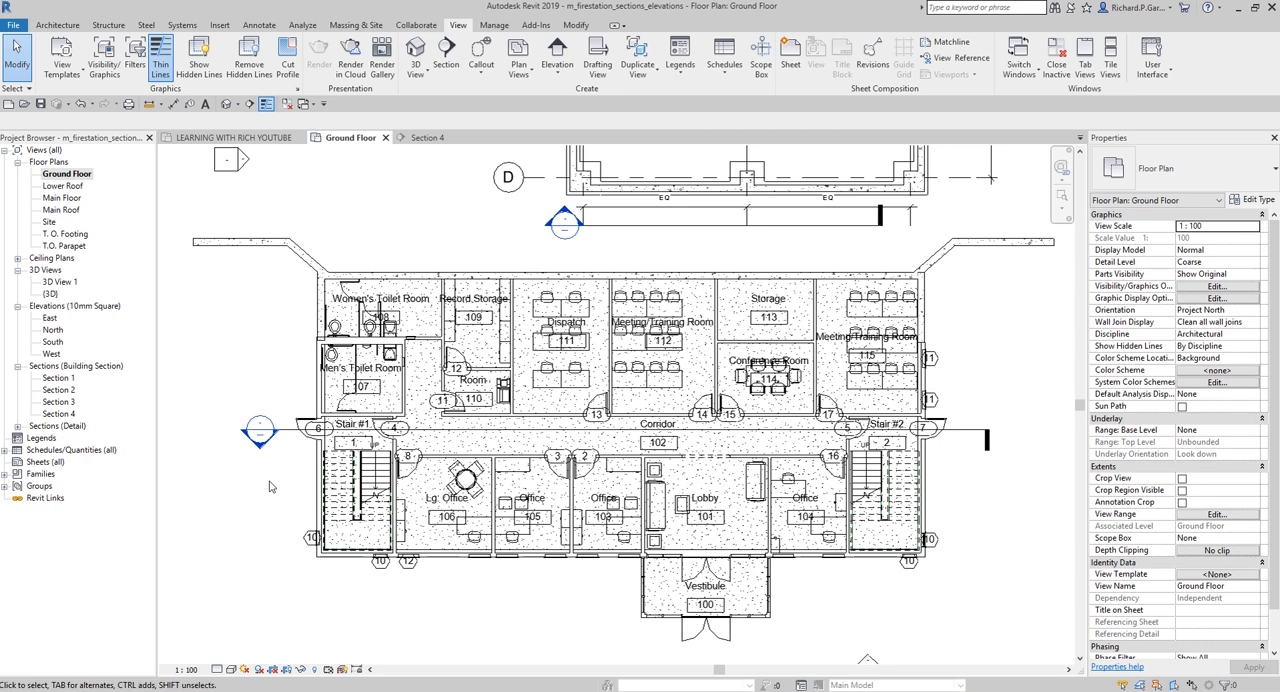
{"action": "scroll", "coordinate": [256, 475], "scroll_direction": "up", "scroll_amount": 3}
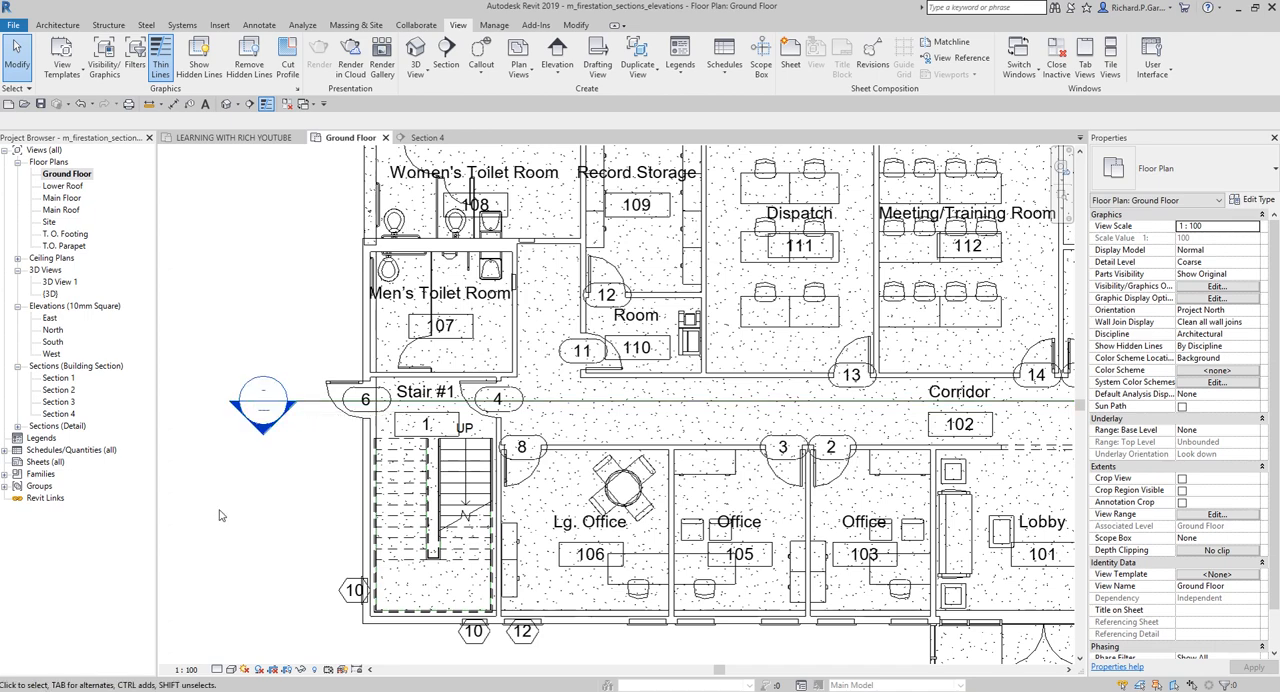
Open the default {3D} view and duplicate it
{"action": "double_click", "coordinate": [50, 294]}
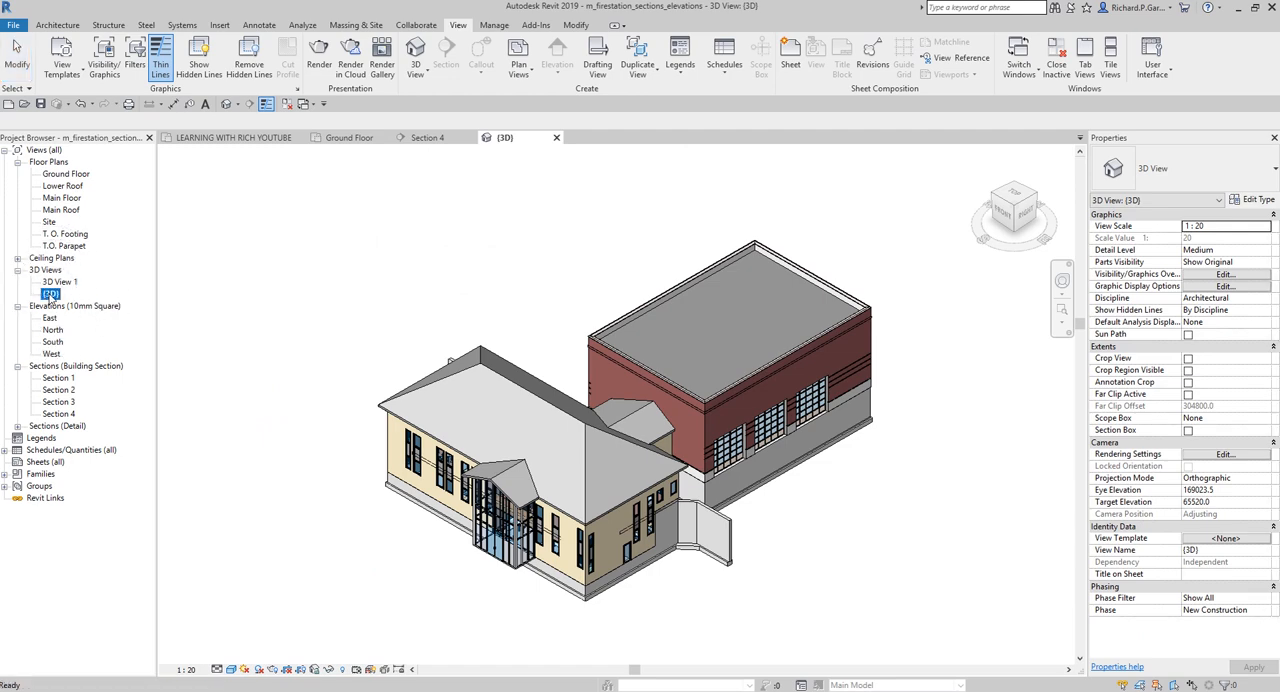
{"action": "right_click", "coordinate": [50, 295]}
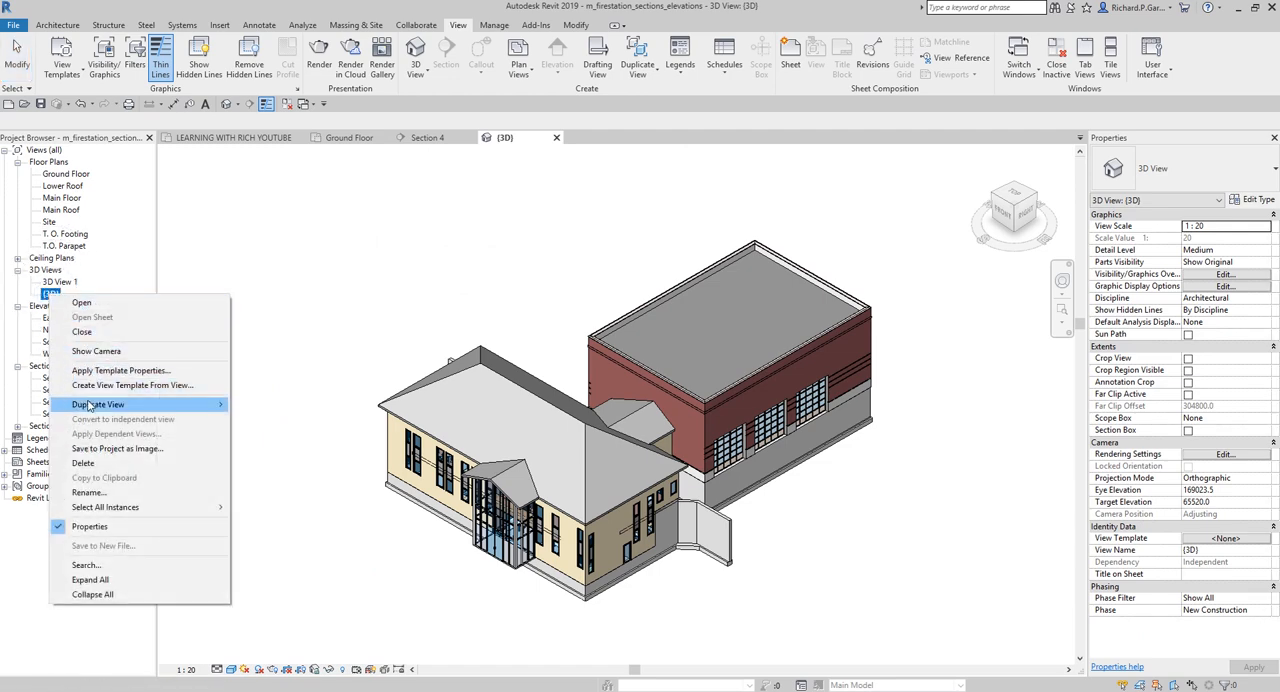
{"action": "right_click", "coordinate": [47, 298]}
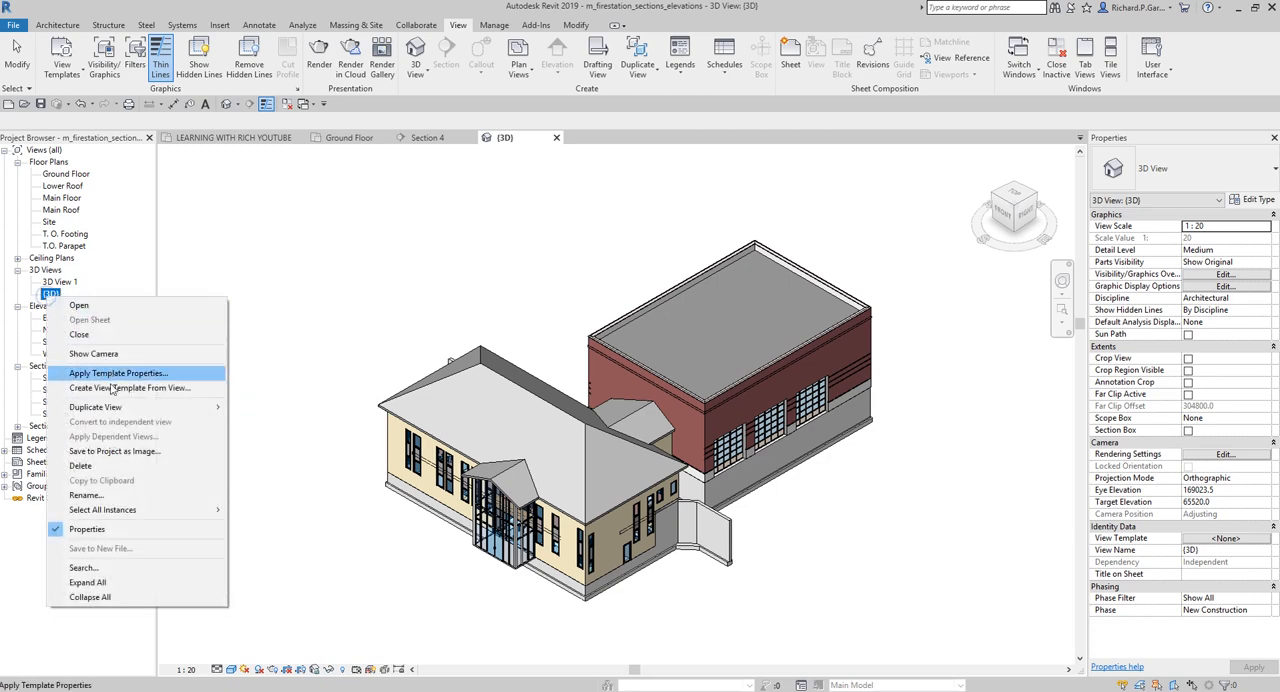
{"action": "mouse_move", "coordinate": [115, 410]}
{"action": "left_click", "coordinate": [264, 408]}
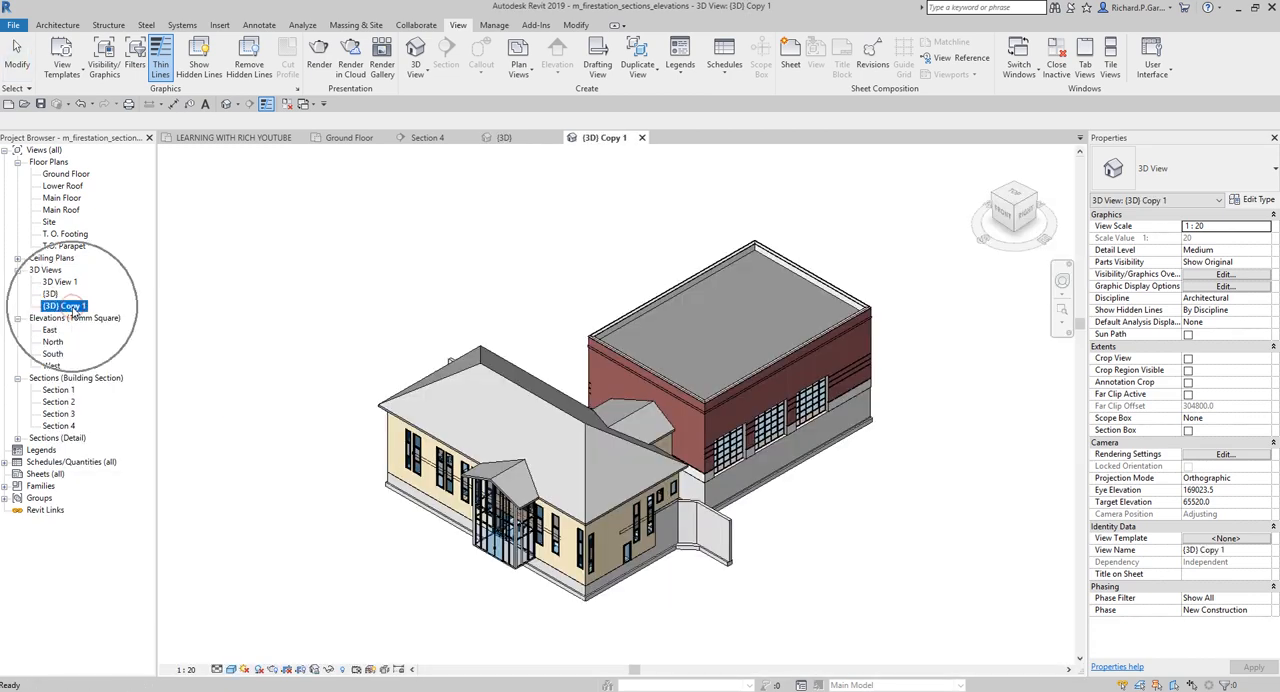
Rename the duplicated 3D view as "3D - Section 4"
{"action": "right_click", "coordinate": [73, 310]}
{"action": "left_click", "coordinate": [131, 507]}
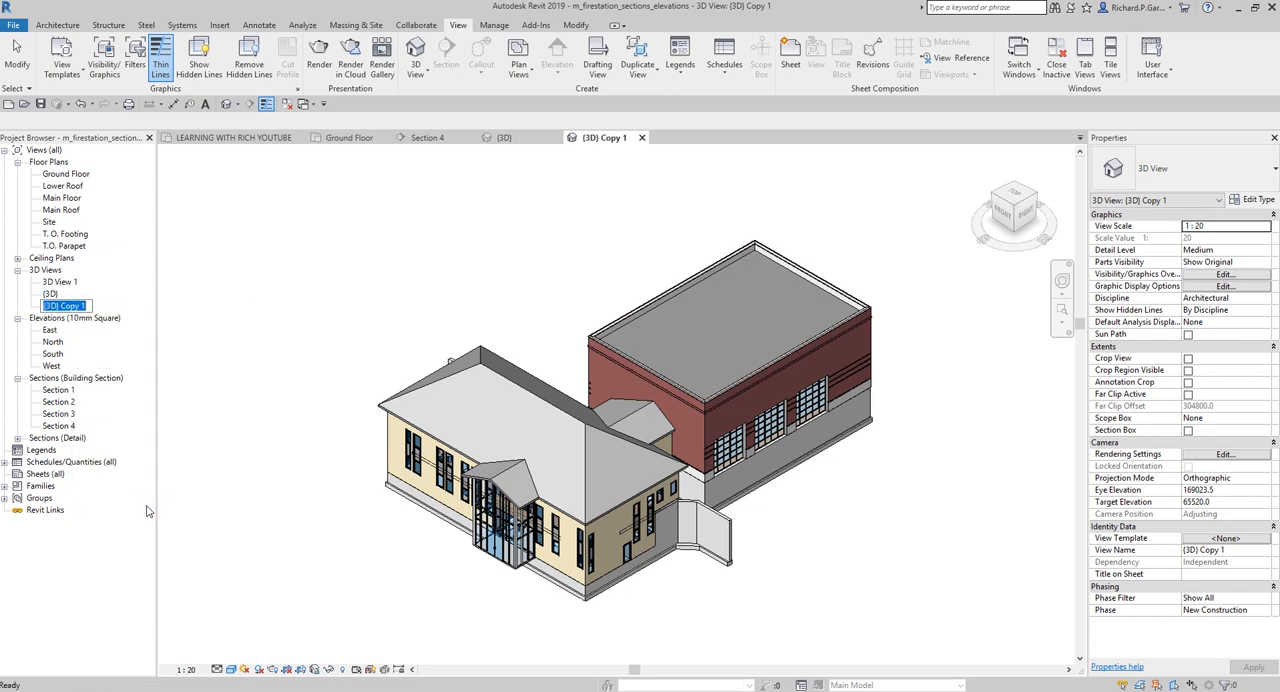
{"action": "type", "text": "3D - Section 4"}
{"action": "key", "text": "Return"}
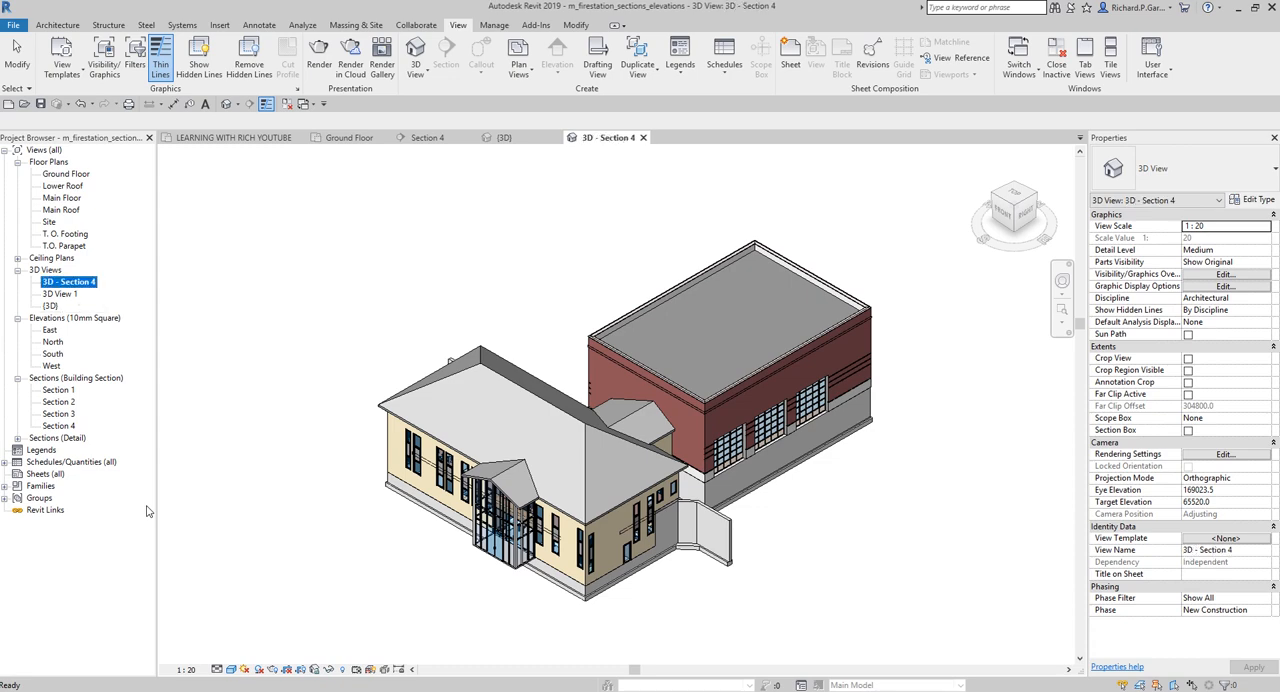
{"action": "left_click", "coordinate": [470, 328]}
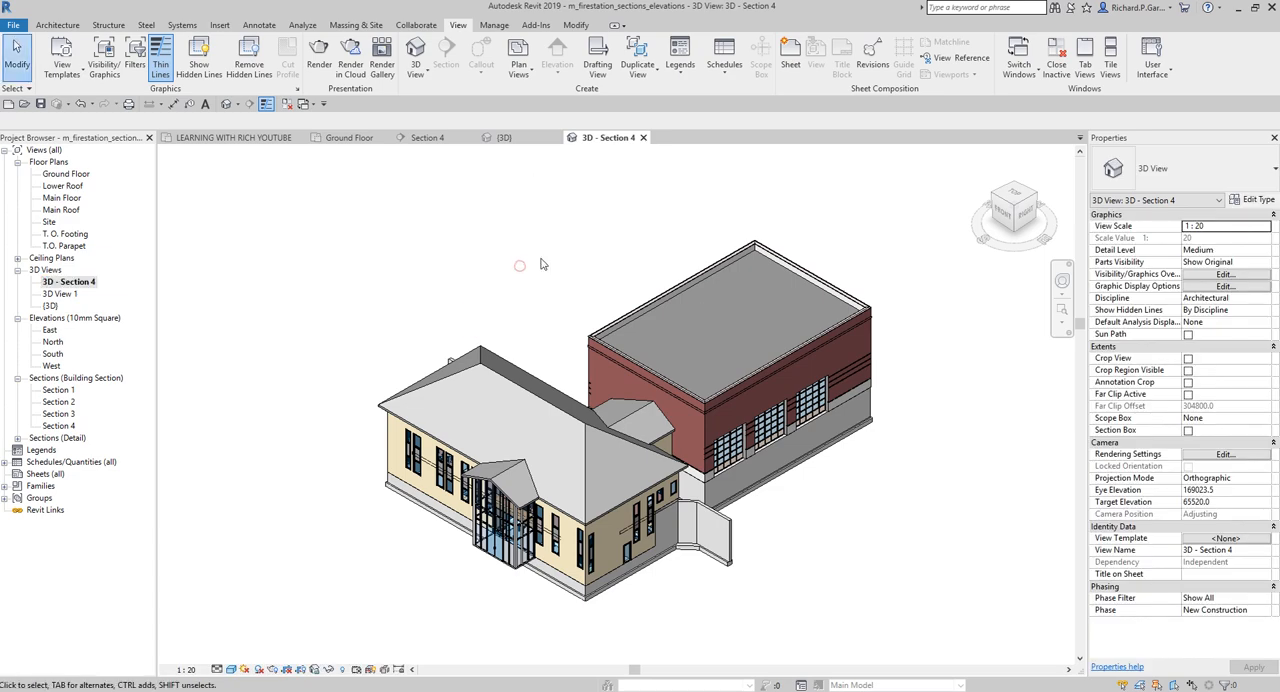
Orient the 3D - Section 4 view to the Section 4 building section and orbit it to show the corridor cut in three dimensions
{"action": "right_click", "coordinate": [1008, 207]}
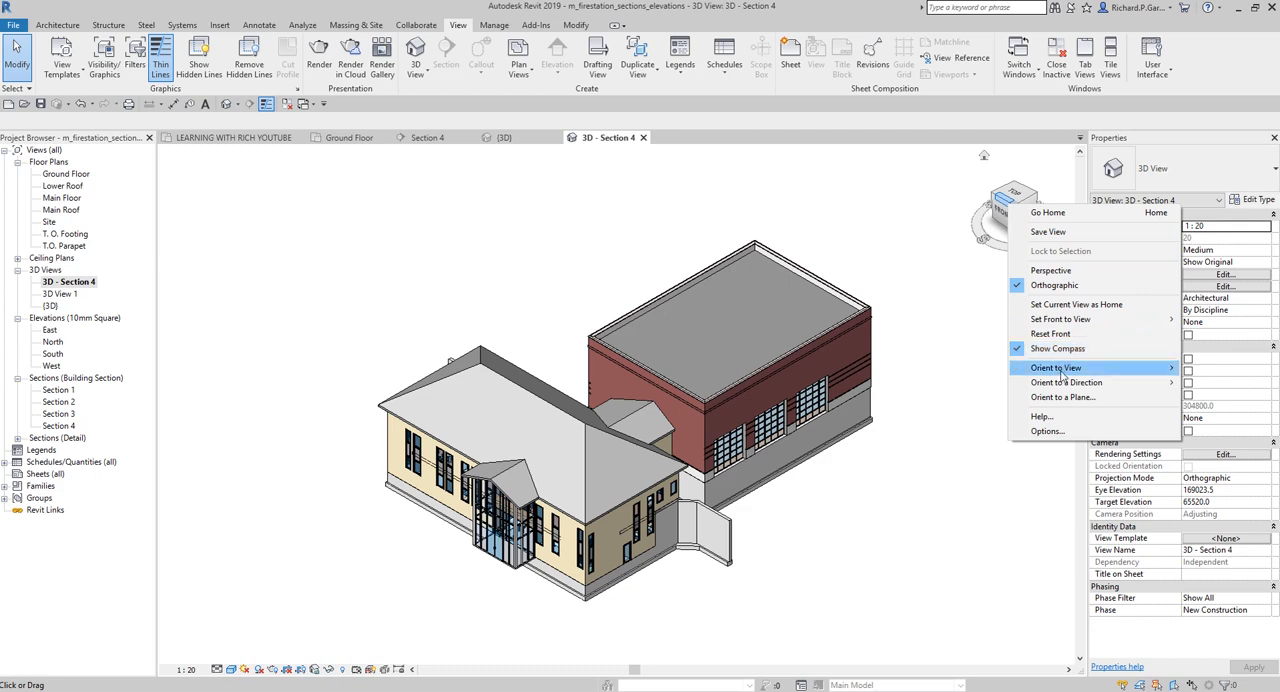
{"action": "mouse_move", "coordinate": [1060, 370]}
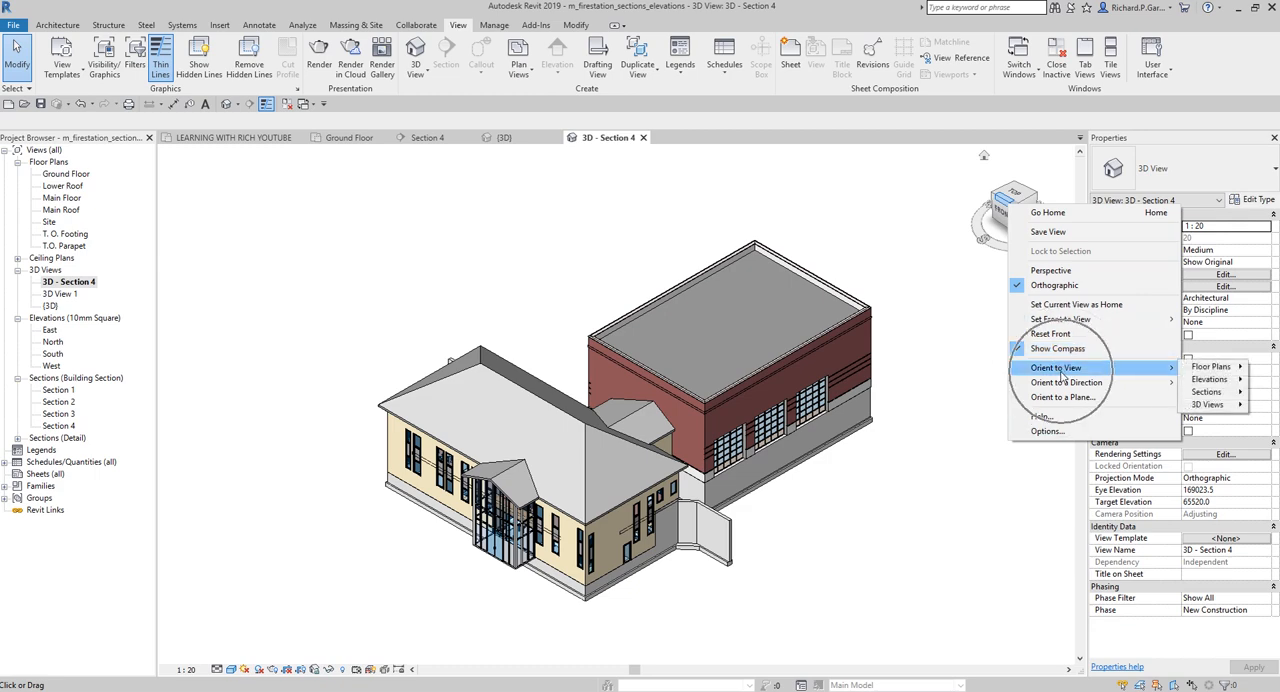
{"action": "mouse_move", "coordinate": [1224, 396]}
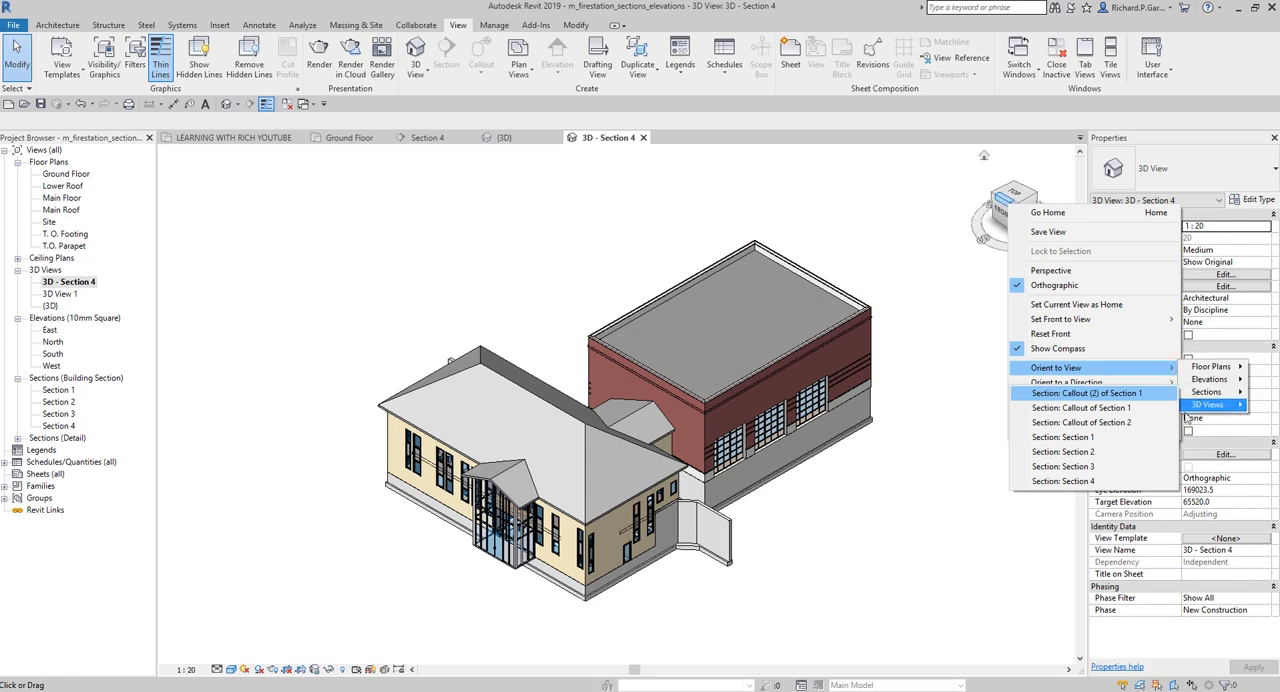
{"action": "mouse_move", "coordinate": [1105, 368]}
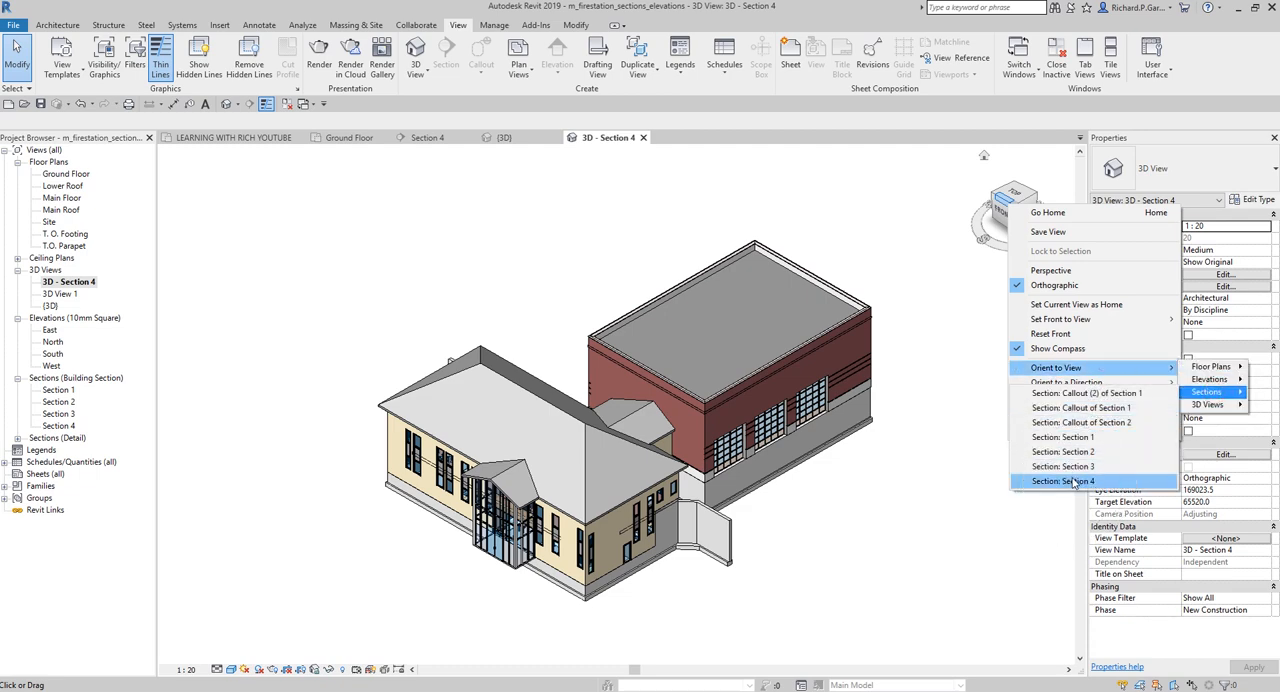
{"action": "left_click", "coordinate": [1068, 481]}
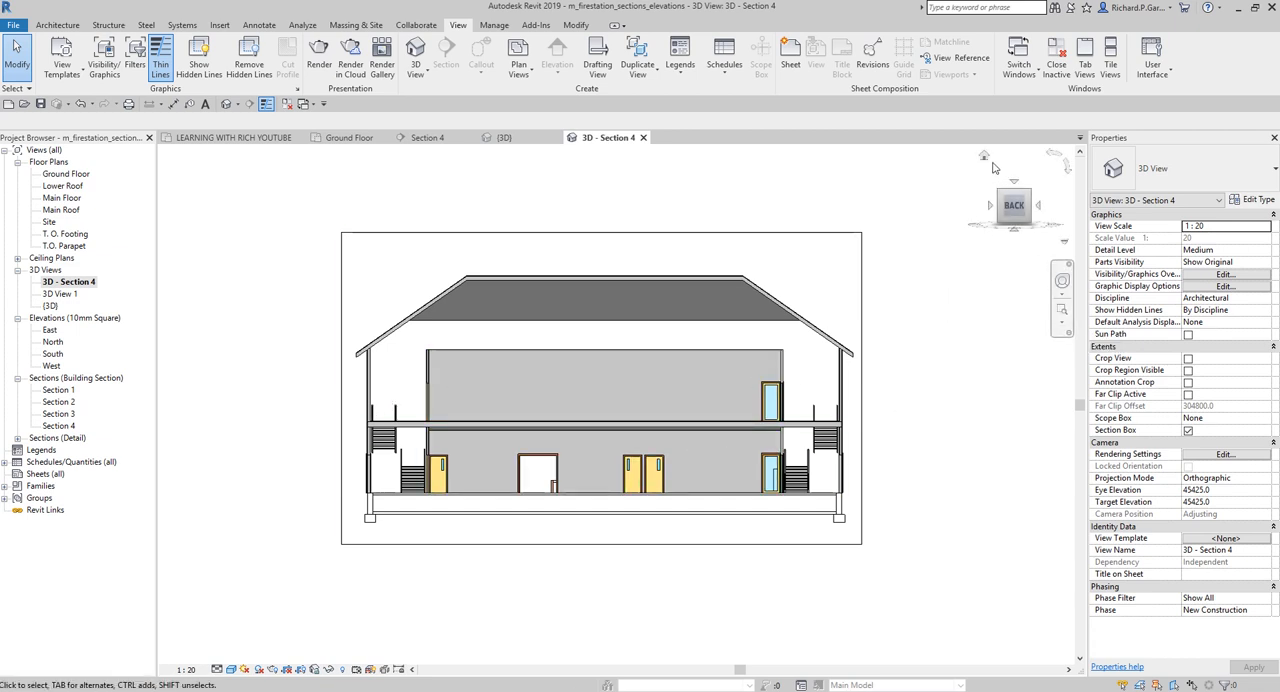
{"action": "left_click", "coordinate": [984, 160]}
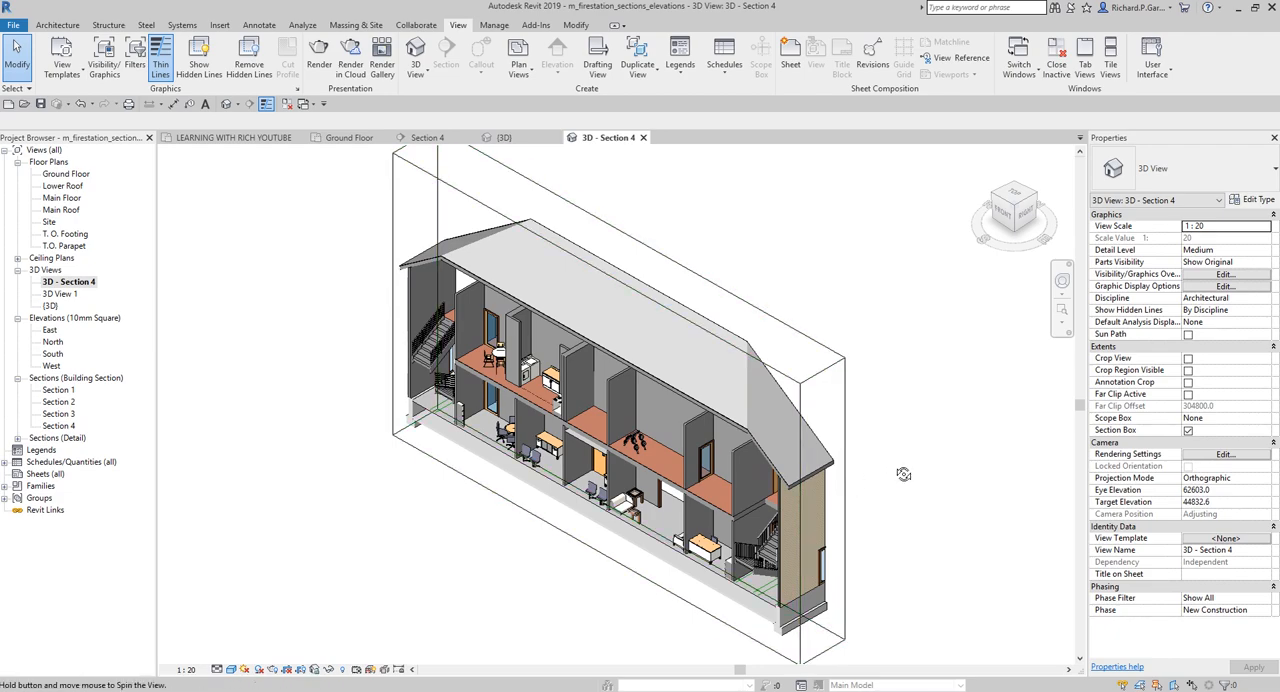
{"action": "middle_click_drag", "start_coordinate": [903, 471], "coordinate": [426, 454], "text": "shift"}
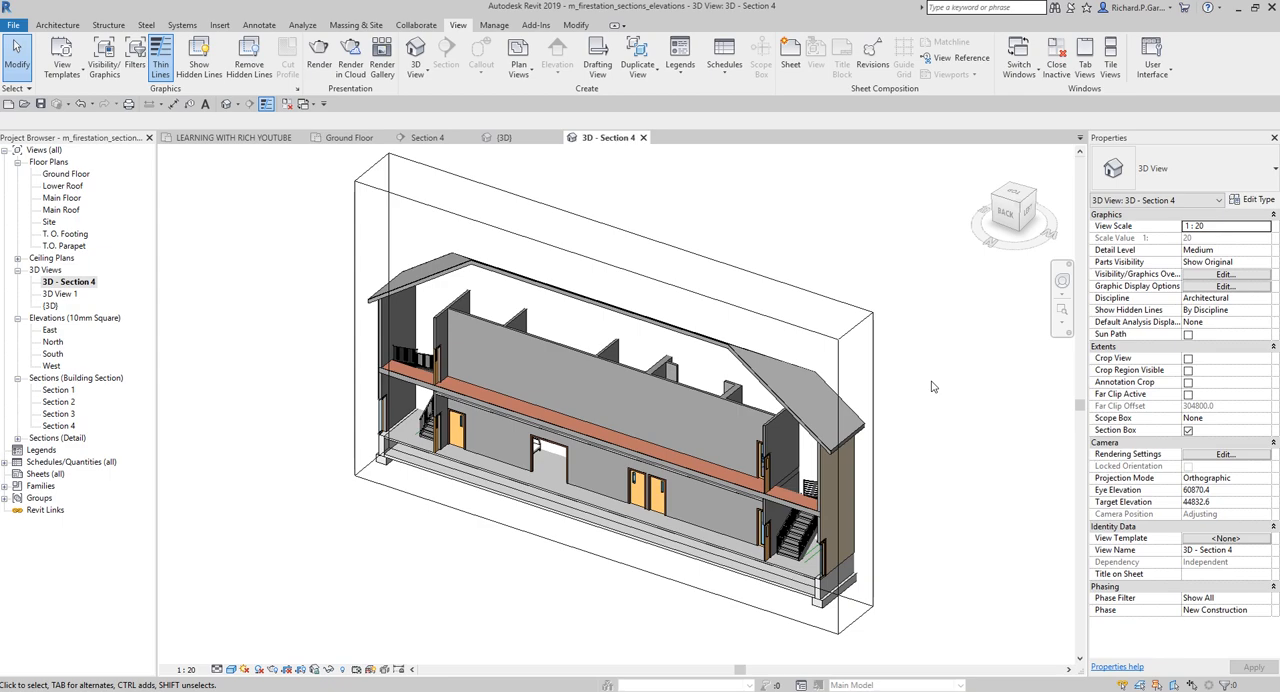
Place an interior elevation marker in Women's Toilet Room 108 on the Ground Floor plan, facing the wall behind the sink and toilets
{"action": "double_click", "coordinate": [65, 174]}
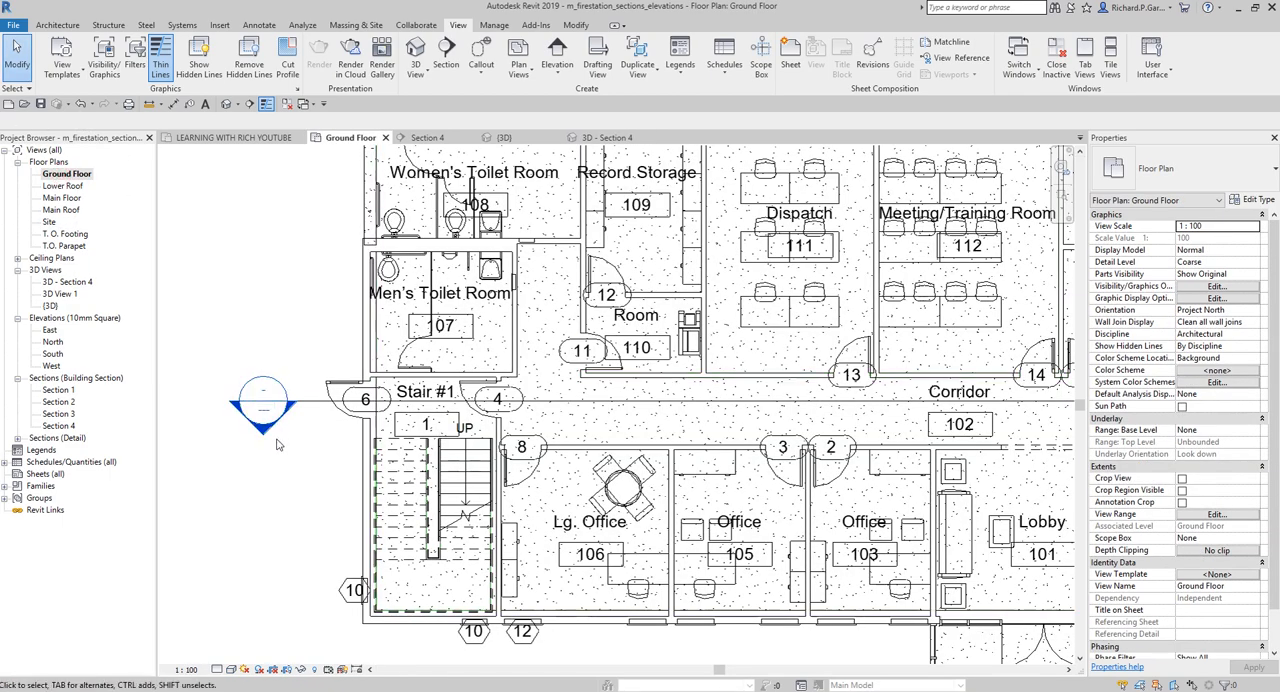
{"action": "scroll", "coordinate": [437, 431], "scroll_direction": "down", "scroll_amount": 3}
{"action": "scroll", "coordinate": [377, 428], "scroll_direction": "down", "scroll_amount": 1}
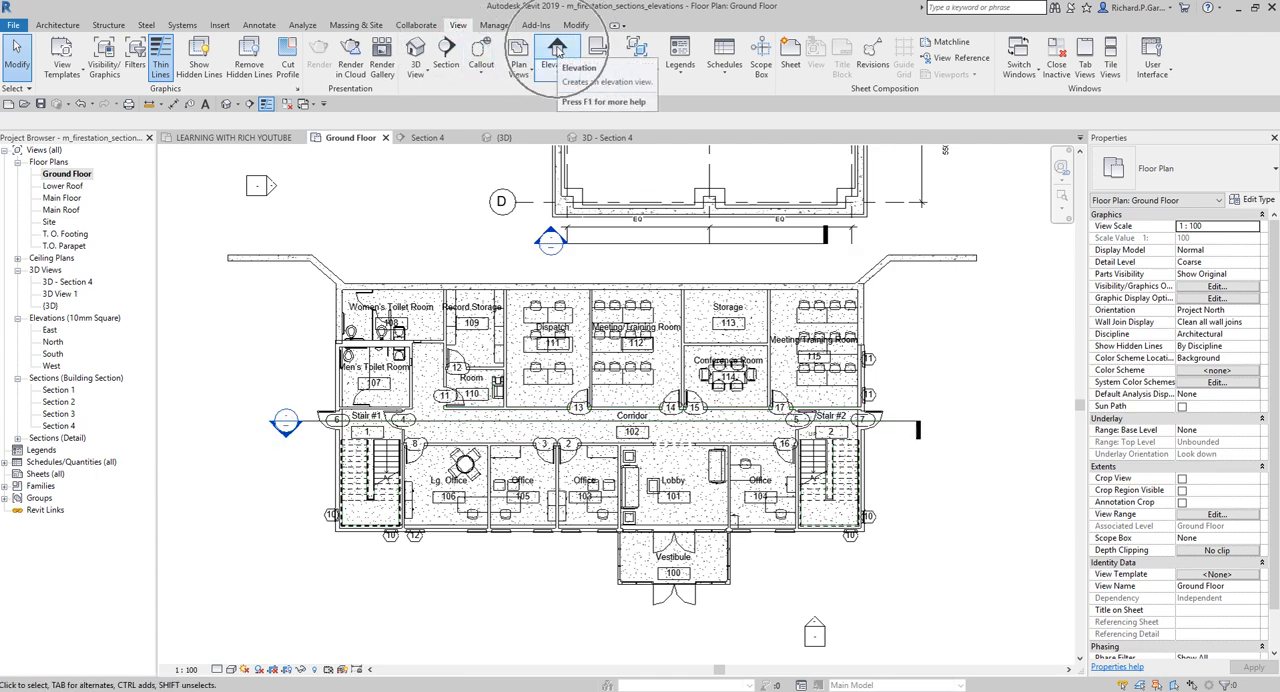
{"action": "scroll", "coordinate": [371, 311], "scroll_direction": "up", "scroll_amount": 6}
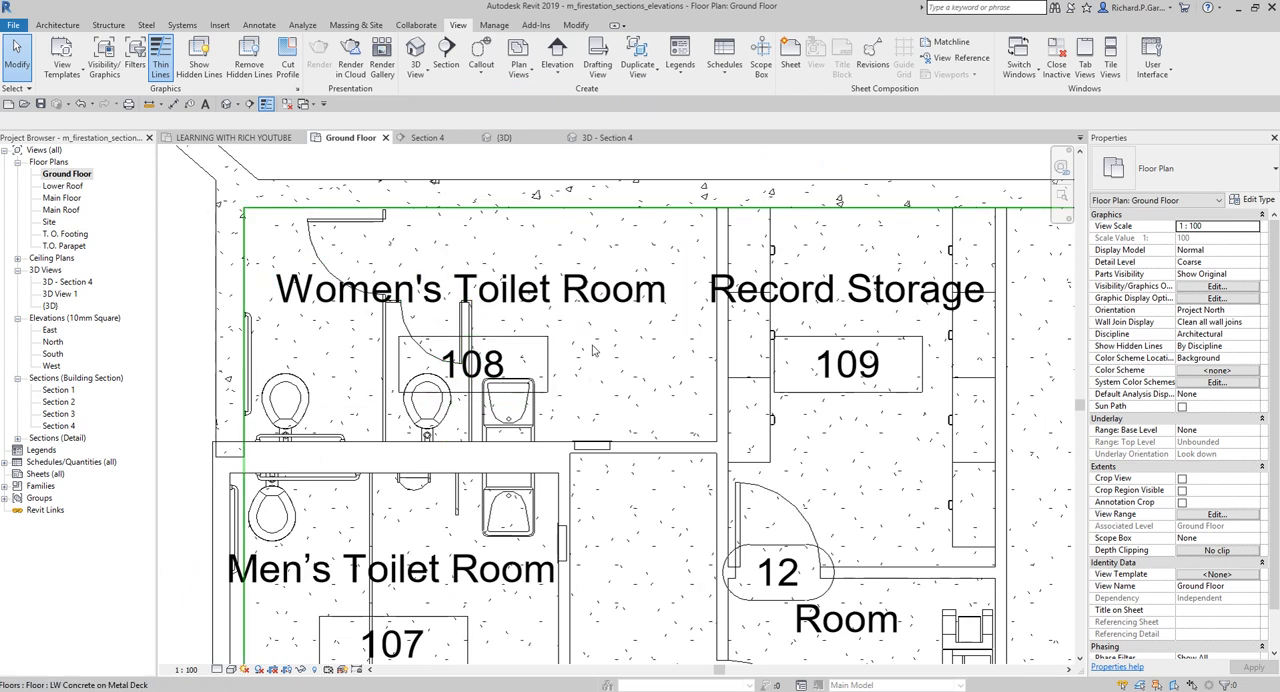
{"action": "key", "text": "ctrl"}
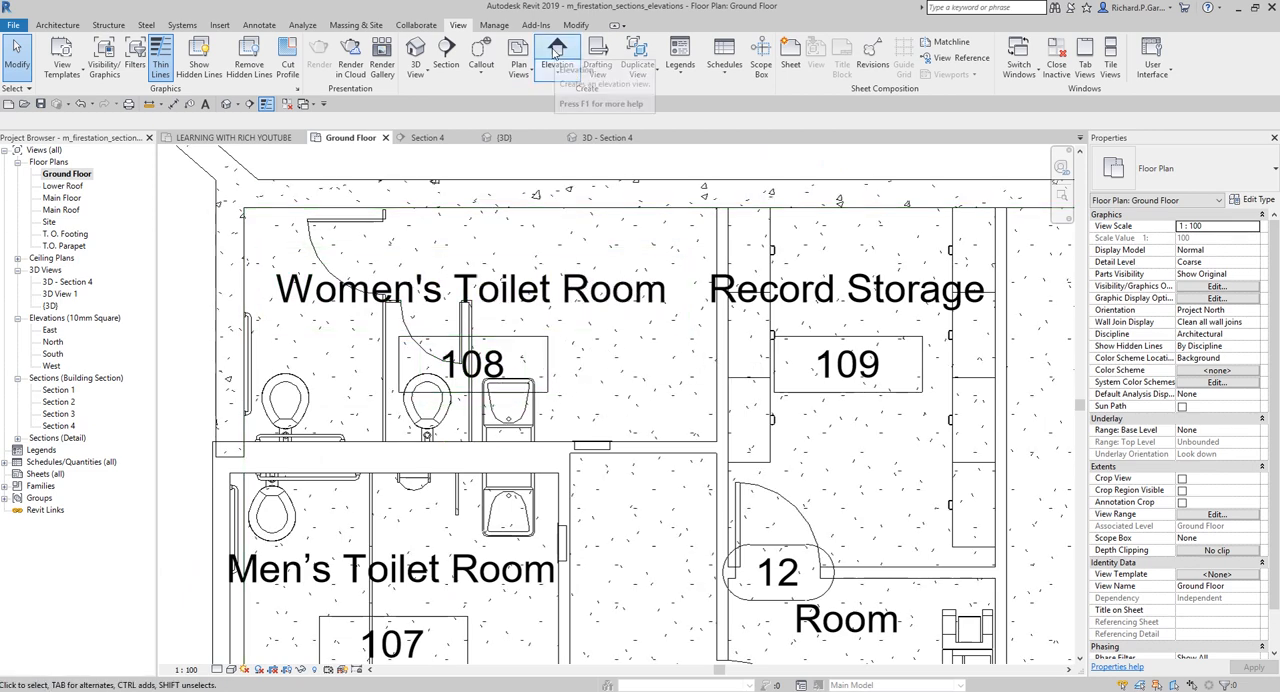
{"action": "key", "text": "ctrl"}
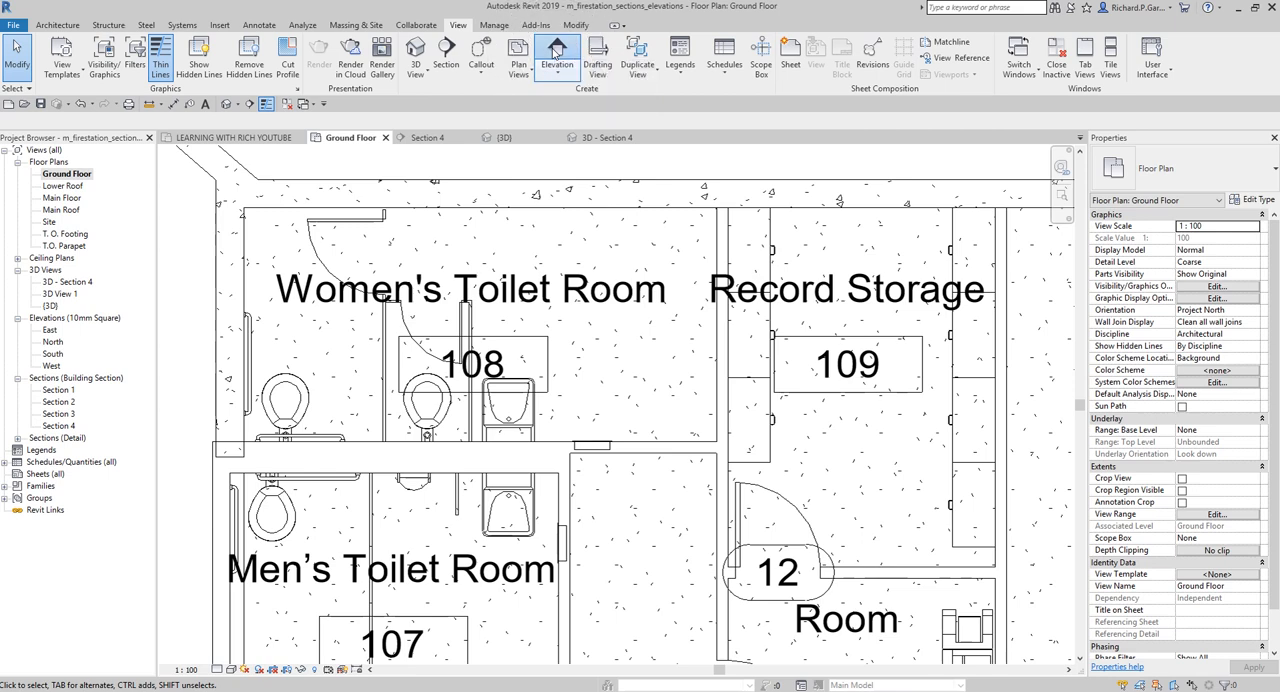
{"action": "left_click", "coordinate": [557, 50]}
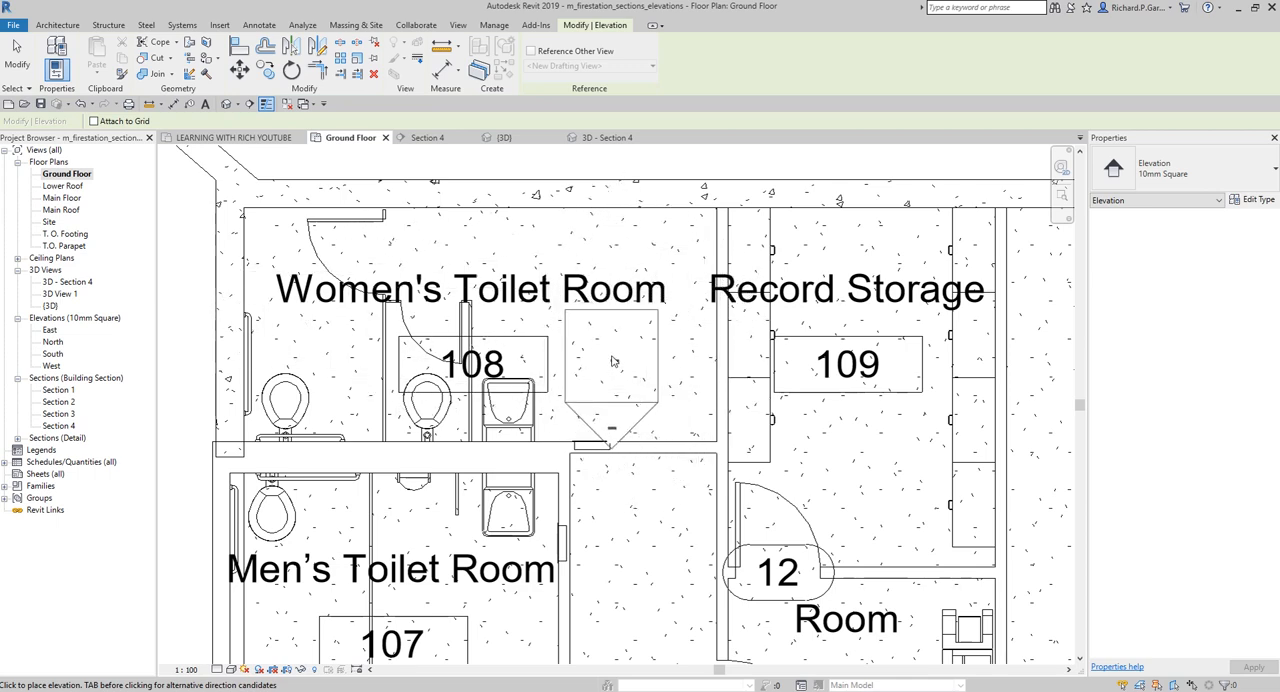
{"action": "left_click", "coordinate": [612, 354]}
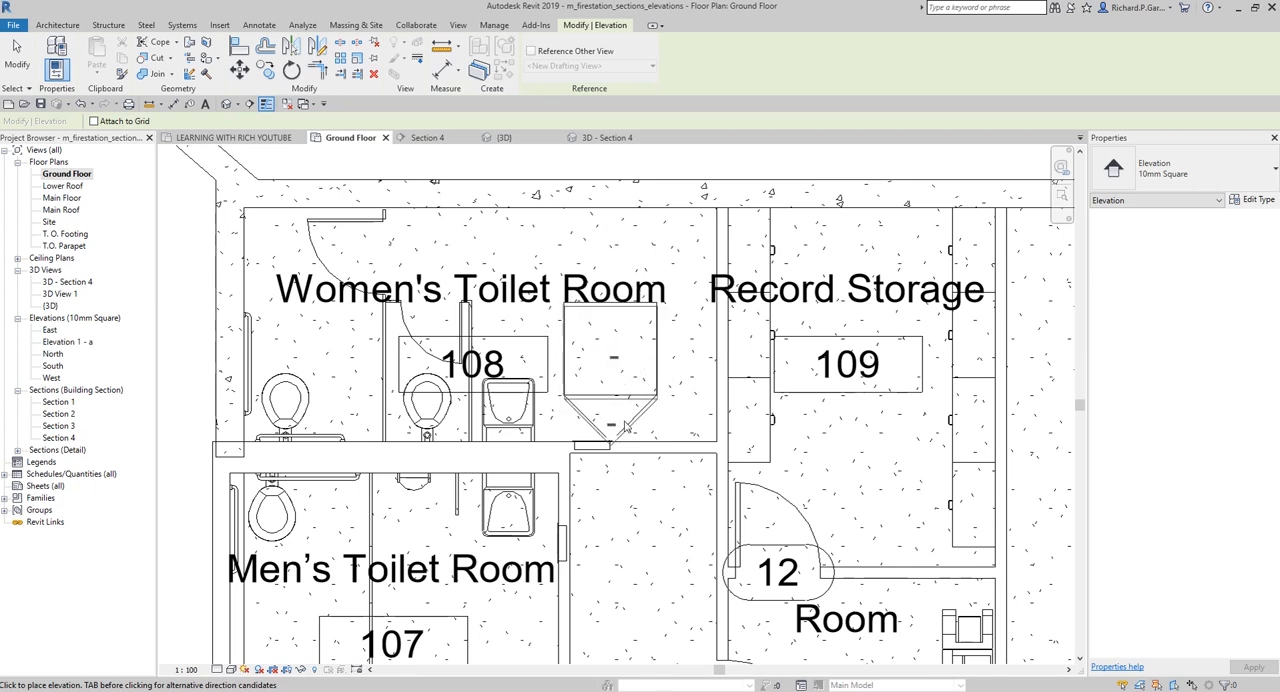
{"action": "left_click", "coordinate": [16, 46]}
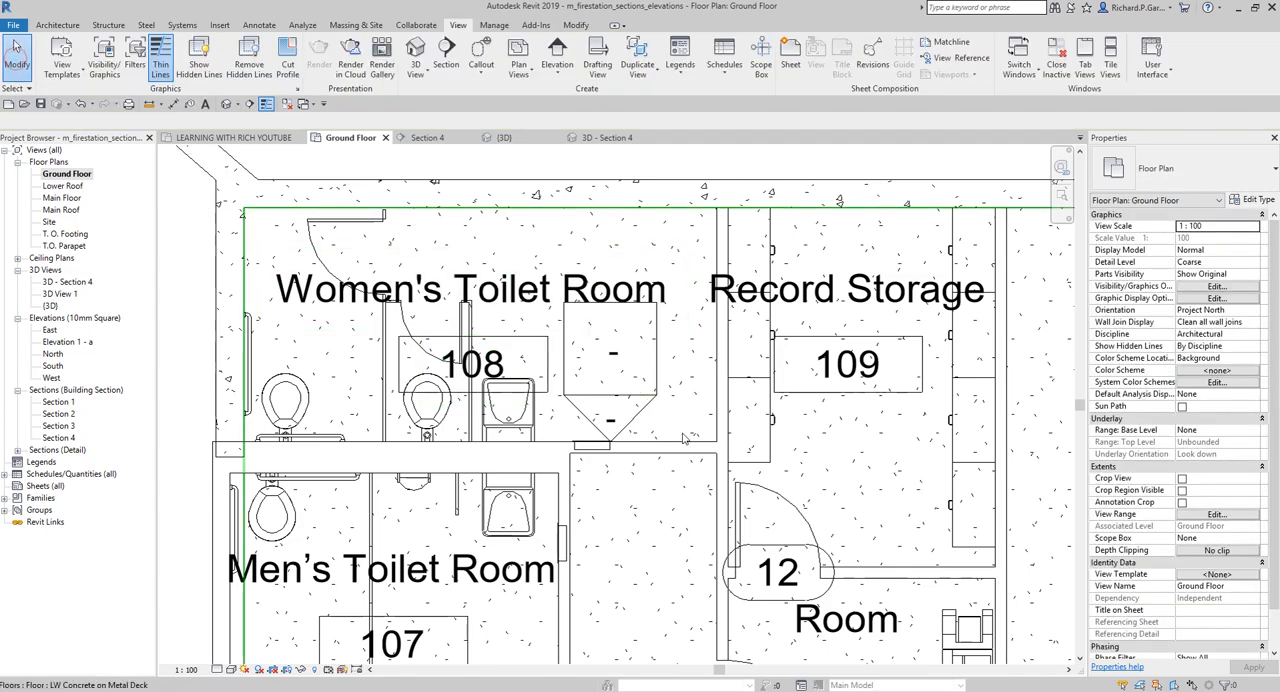
Open the new Elevation 1 - a view of the Women's Toilet Room
{"action": "scroll", "coordinate": [680, 402], "scroll_direction": "down", "scroll_amount": 2}
{"action": "scroll", "coordinate": [680, 402], "scroll_direction": "up", "scroll_amount": 3}
{"action": "scroll", "coordinate": [645, 390], "scroll_direction": "down", "scroll_amount": 1}
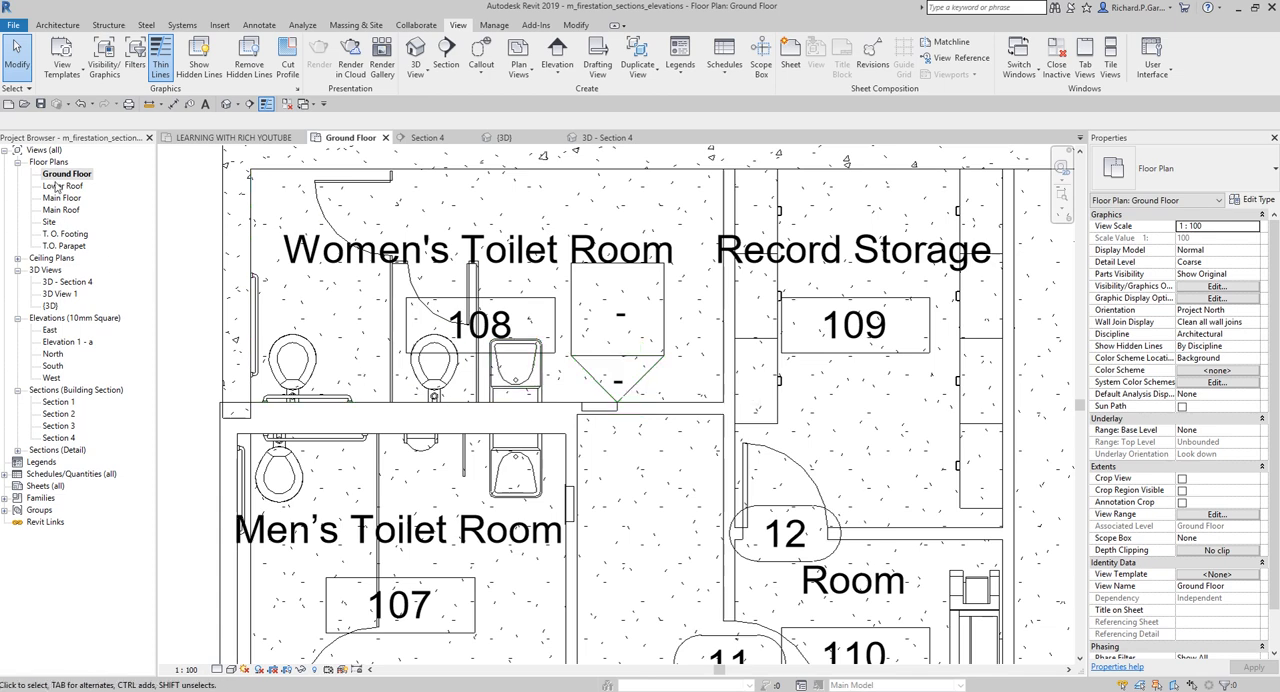
{"action": "left_click", "coordinate": [43, 150]}
{"action": "left_click", "coordinate": [55, 319]}
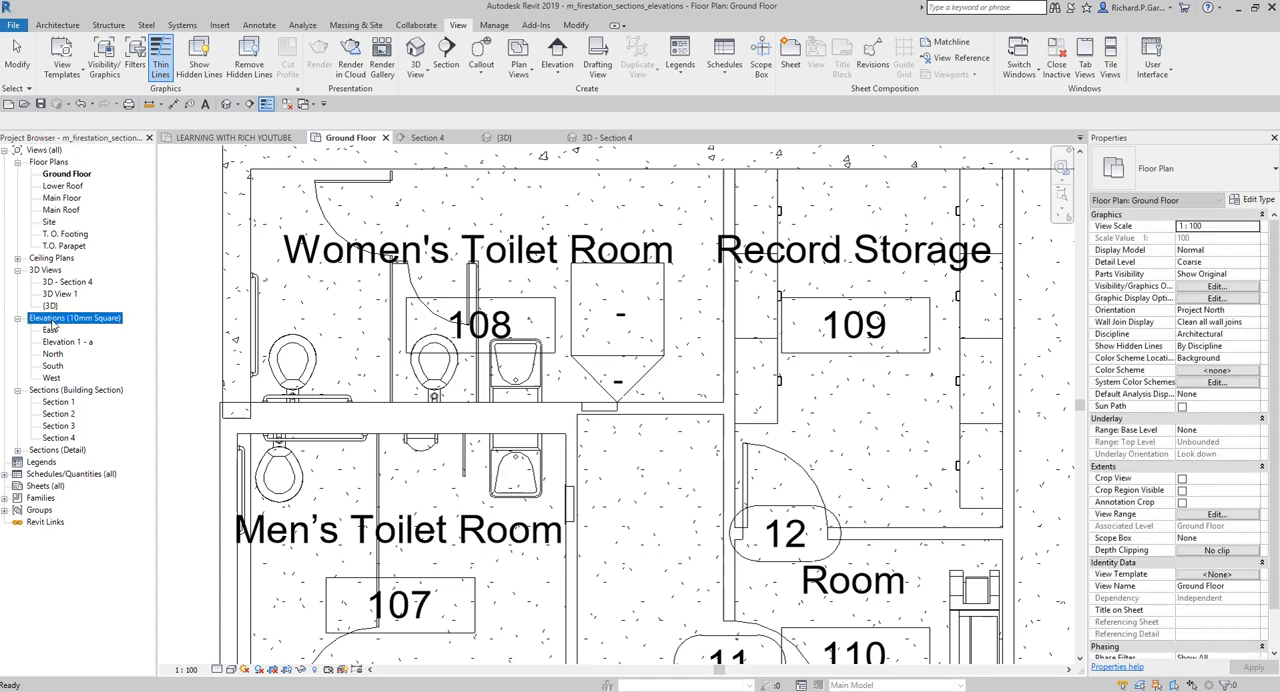
{"action": "left_click", "coordinate": [66, 342]}
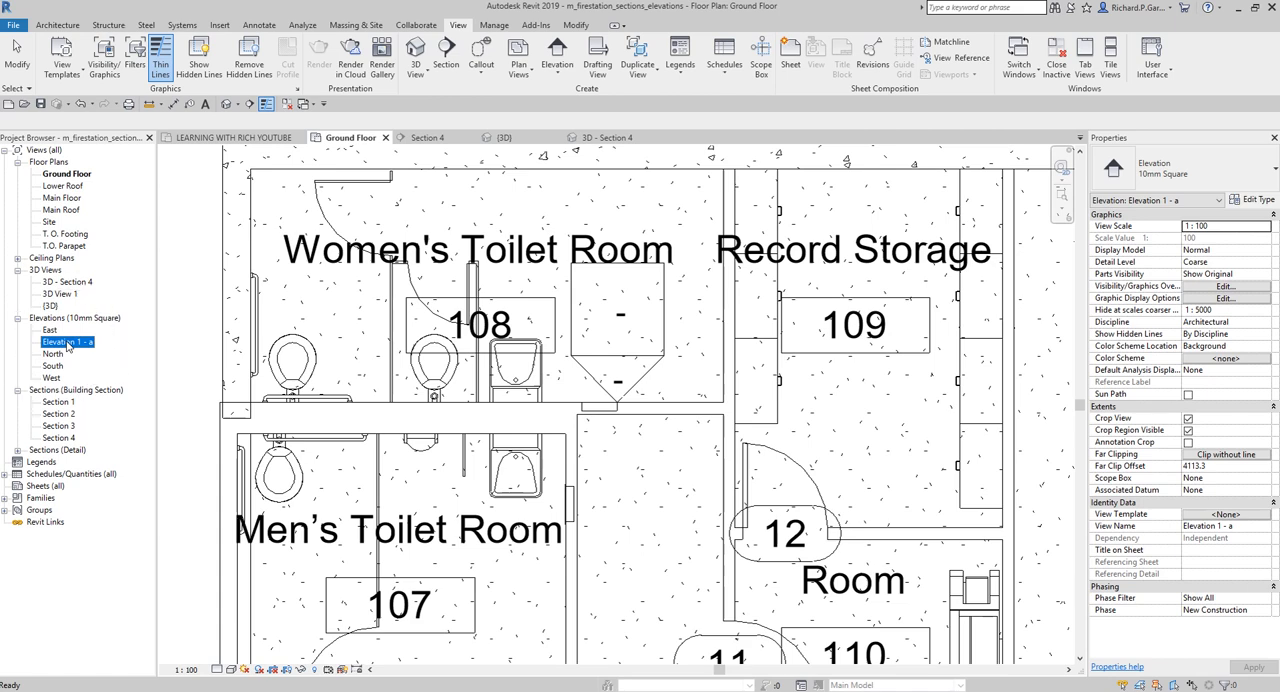
{"action": "double_click", "coordinate": [67, 342]}
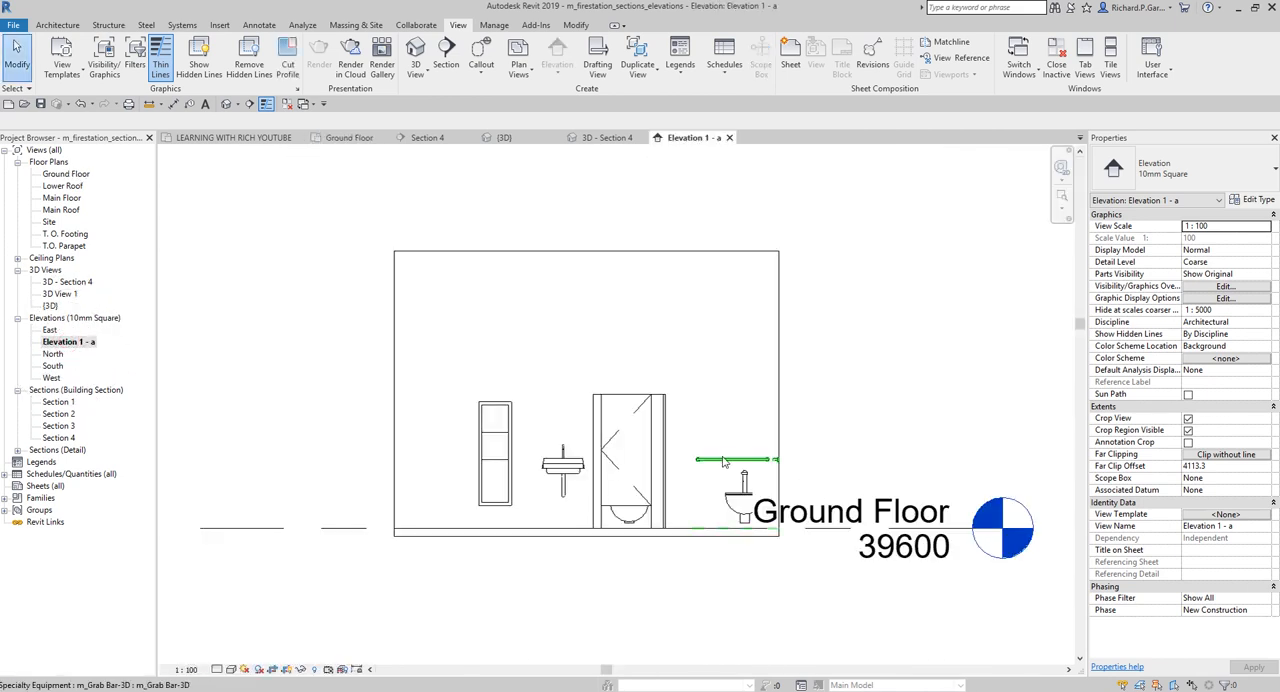
Extend the Ground Floor level line in Elevation 1 - a so its head and label sit well clear of the crop region
{"action": "middle_click_drag", "start_coordinate": [943, 387], "coordinate": [746, 354]}
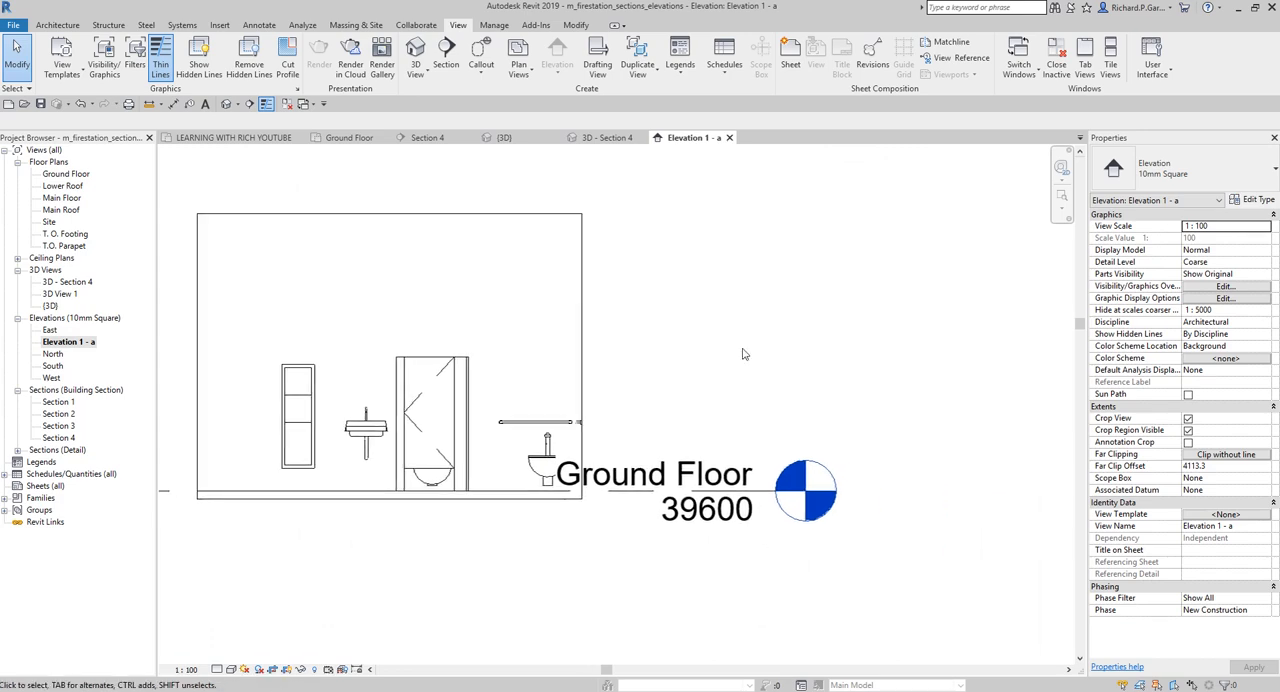
{"action": "left_click", "coordinate": [757, 494]}
{"action": "scroll", "coordinate": [765, 498], "scroll_direction": "down", "scroll_amount": 1}
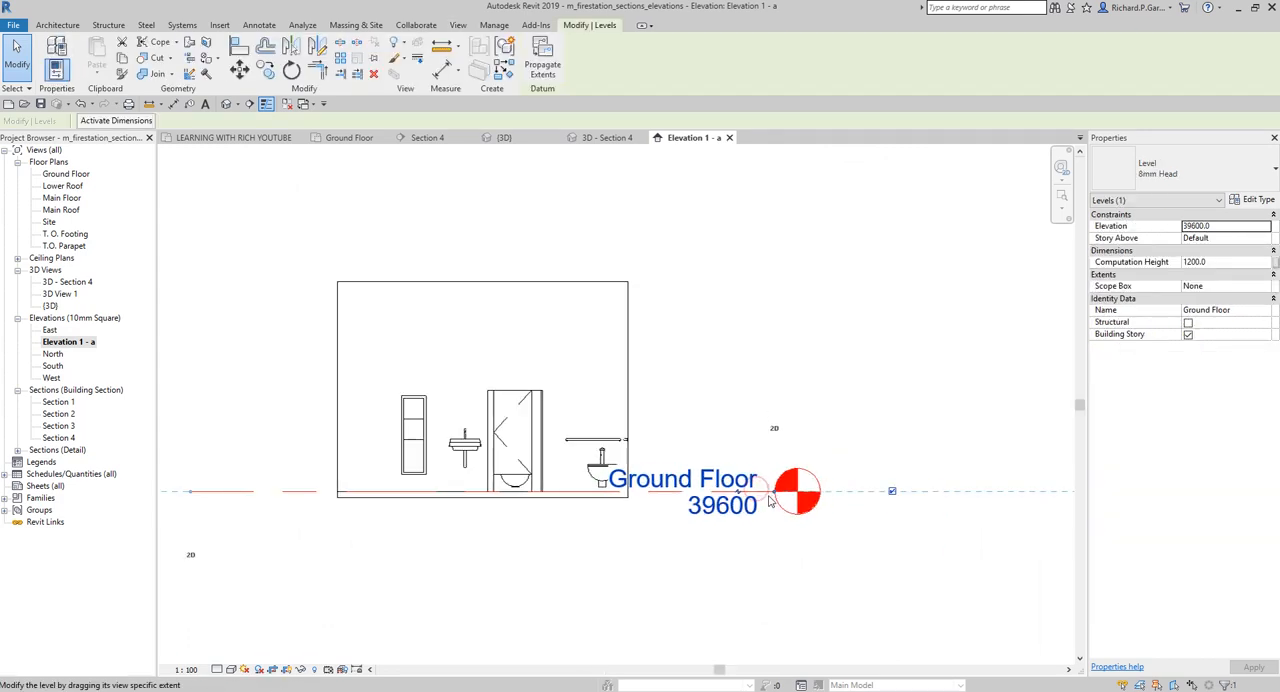
{"action": "left_click_drag", "start_coordinate": [775, 497], "coordinate": [1018, 491], "text": "ctrl"}
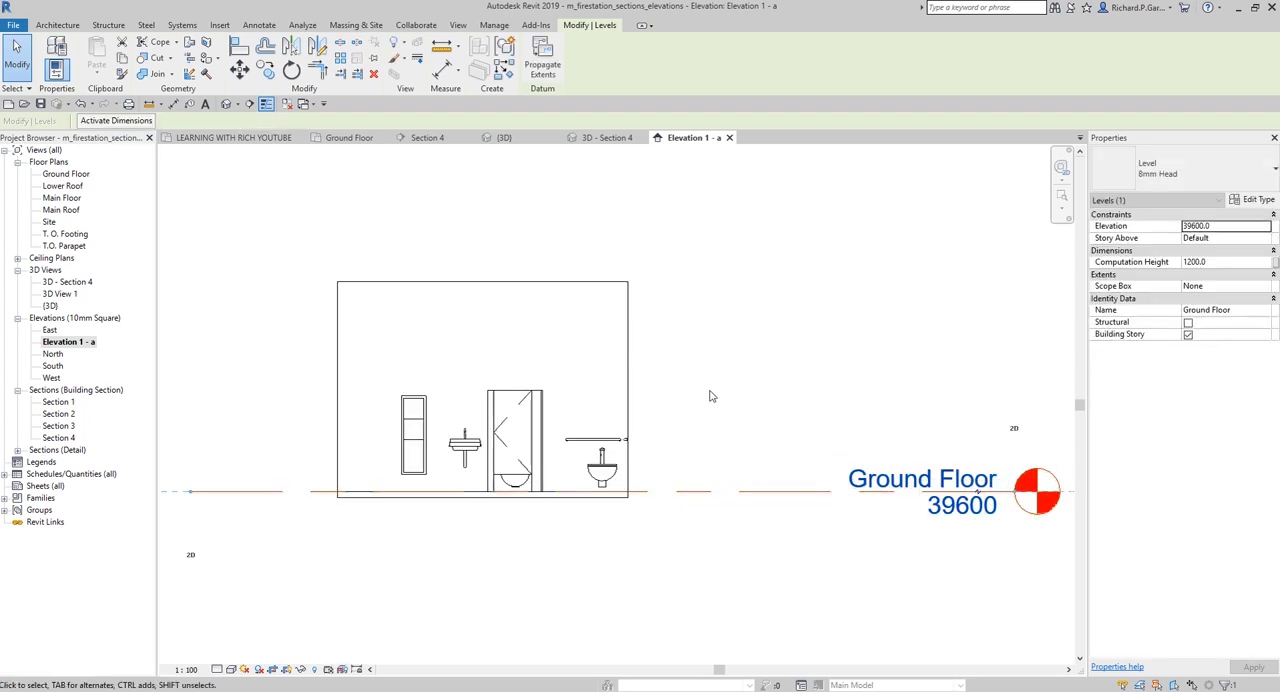
Resize the elevation's crop region: extend it slightly past the right wall, pull it in near the left fixture, and lower its top above the stall
{"action": "left_click", "coordinate": [628, 369]}
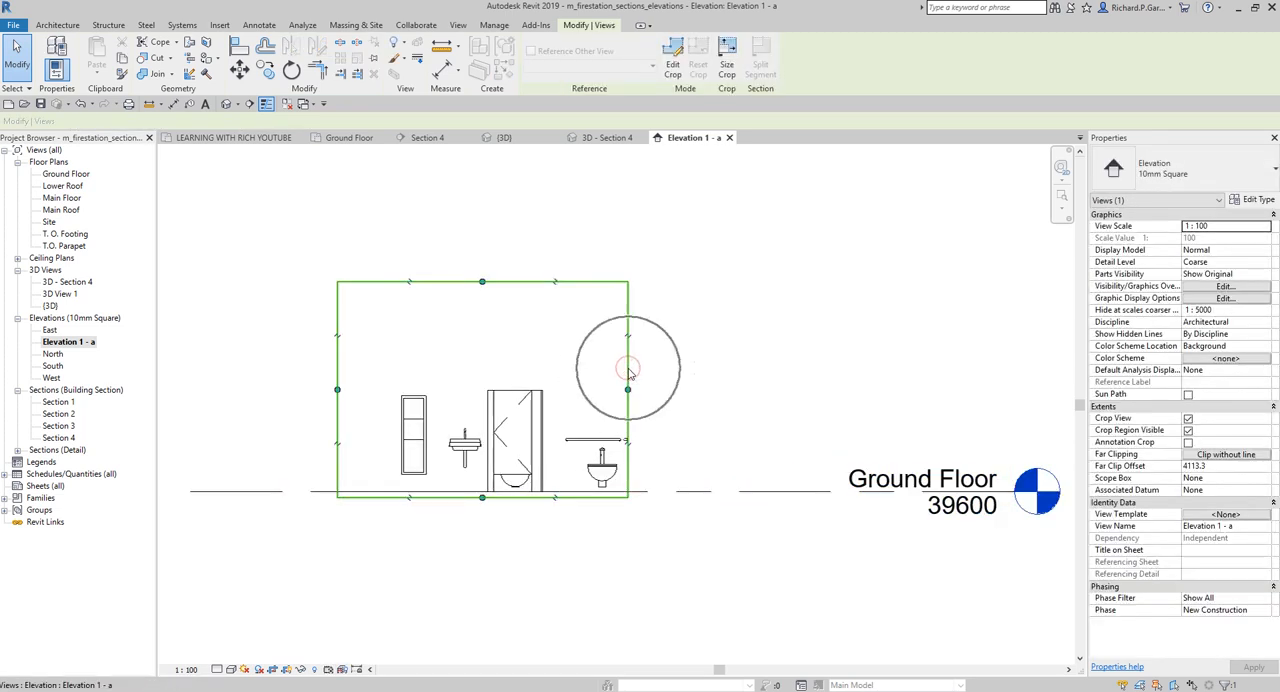
{"action": "mouse_move", "coordinate": [628, 390]}
{"action": "left_mouse_down"}
{"action": "mouse_move", "coordinate": [713, 397]}
{"action": "mouse_move", "coordinate": [644, 394]}
{"action": "left_mouse_up"}
{"action": "left_click_drag", "start_coordinate": [338, 390], "coordinate": [390, 389]}
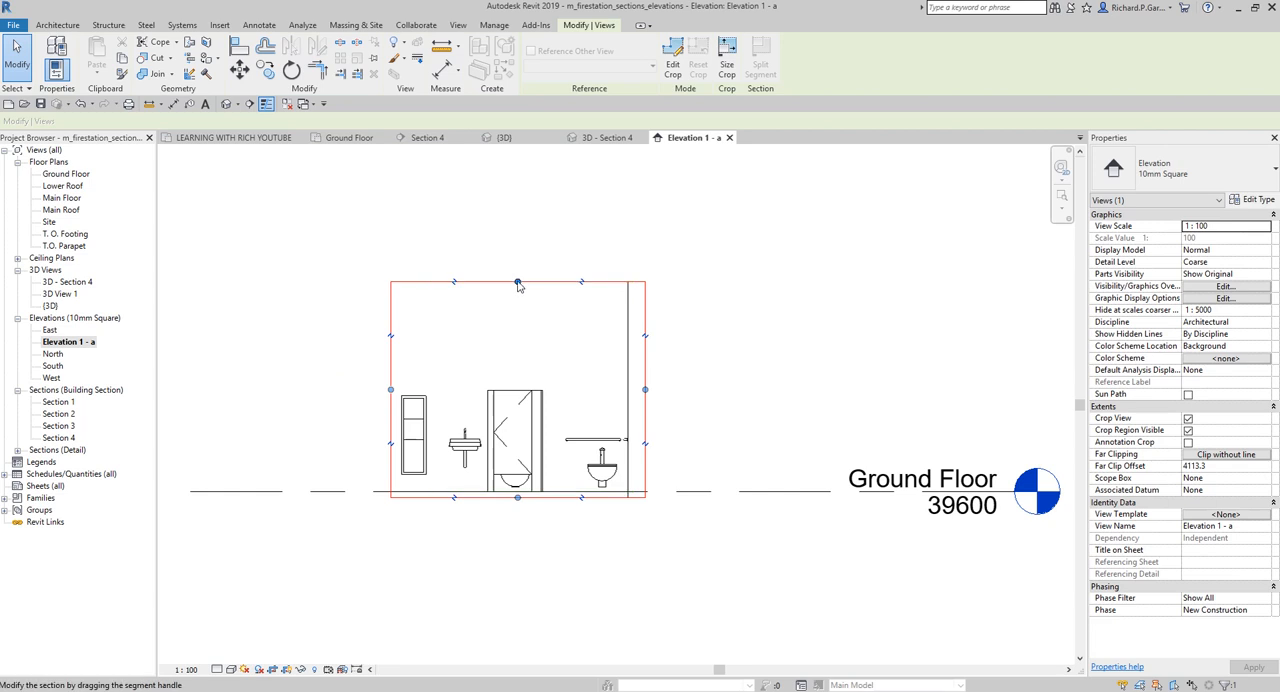
{"action": "left_click_drag", "start_coordinate": [518, 286], "coordinate": [518, 368]}
{"action": "left_click", "coordinate": [737, 402]}
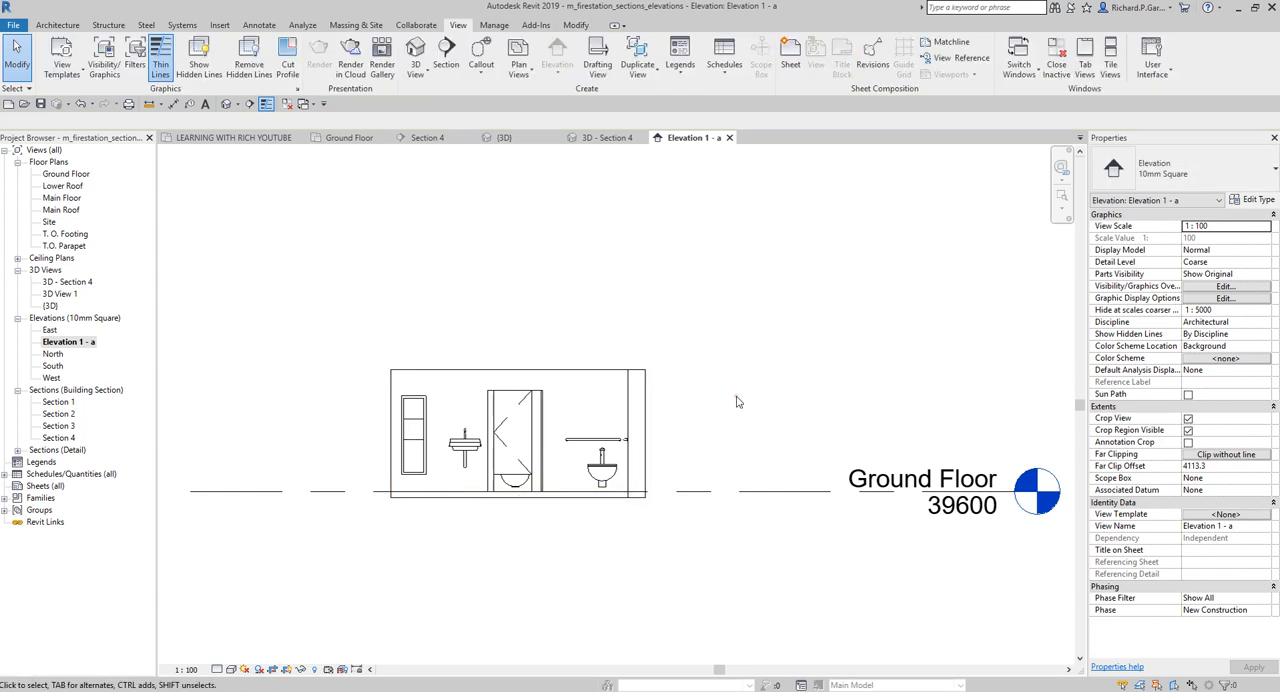
Set the visual style of the Elevation 1 - a view to Shaded
{"action": "scroll", "coordinate": [514, 485], "scroll_direction": "up", "scroll_amount": 2}
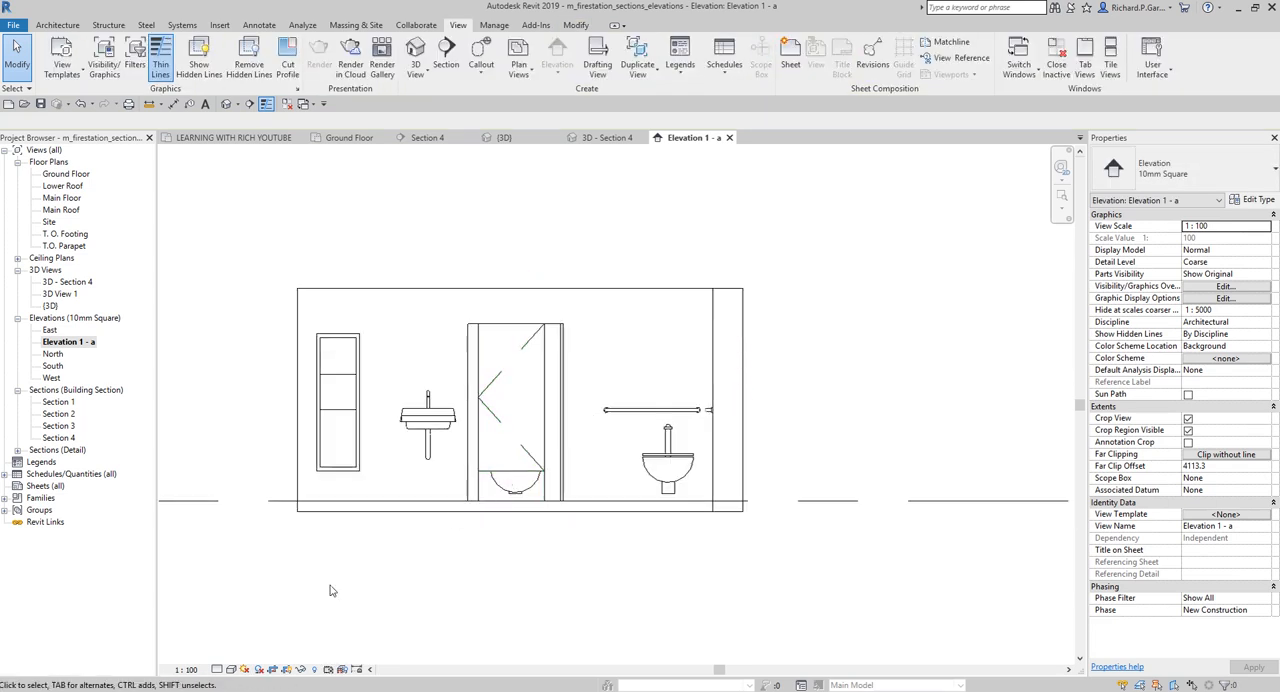
{"action": "left_click", "coordinate": [231, 669]}
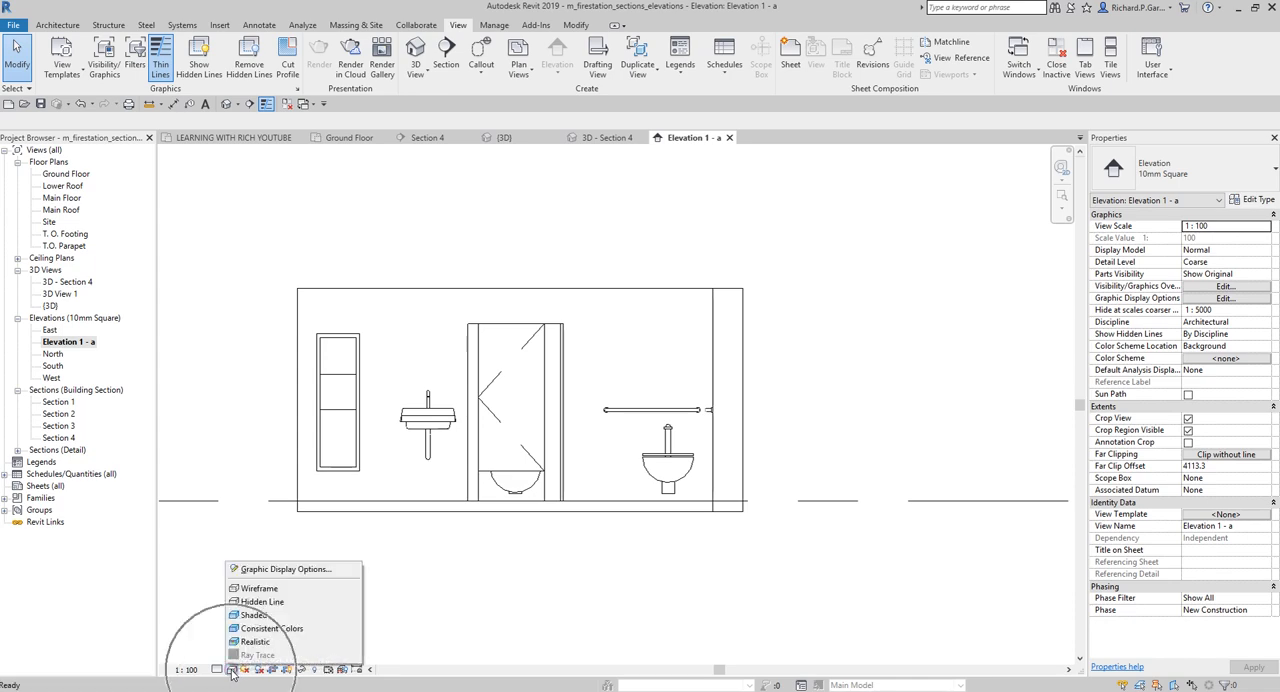
{"action": "left_click", "coordinate": [257, 616]}
{"action": "middle_click_drag", "start_coordinate": [866, 372], "coordinate": [880, 345]}
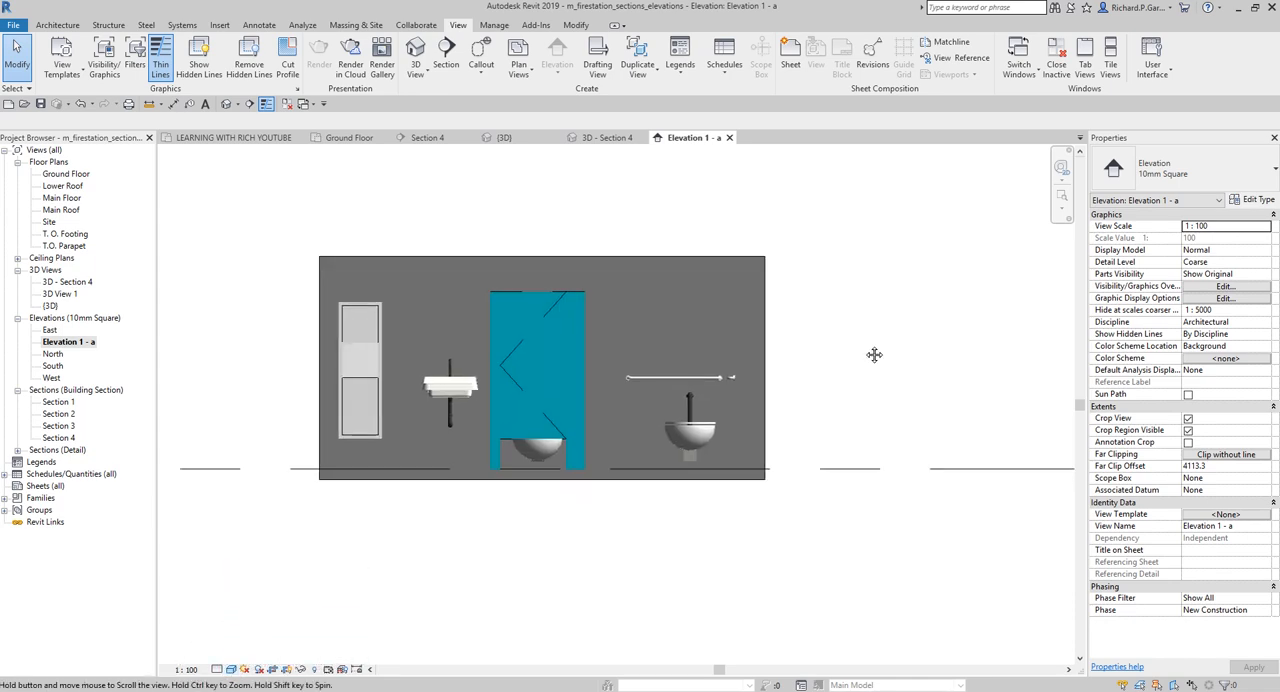
Rename the Elevation 1 - a view as "Women's Toilet"
{"action": "right_click", "coordinate": [70, 344]}
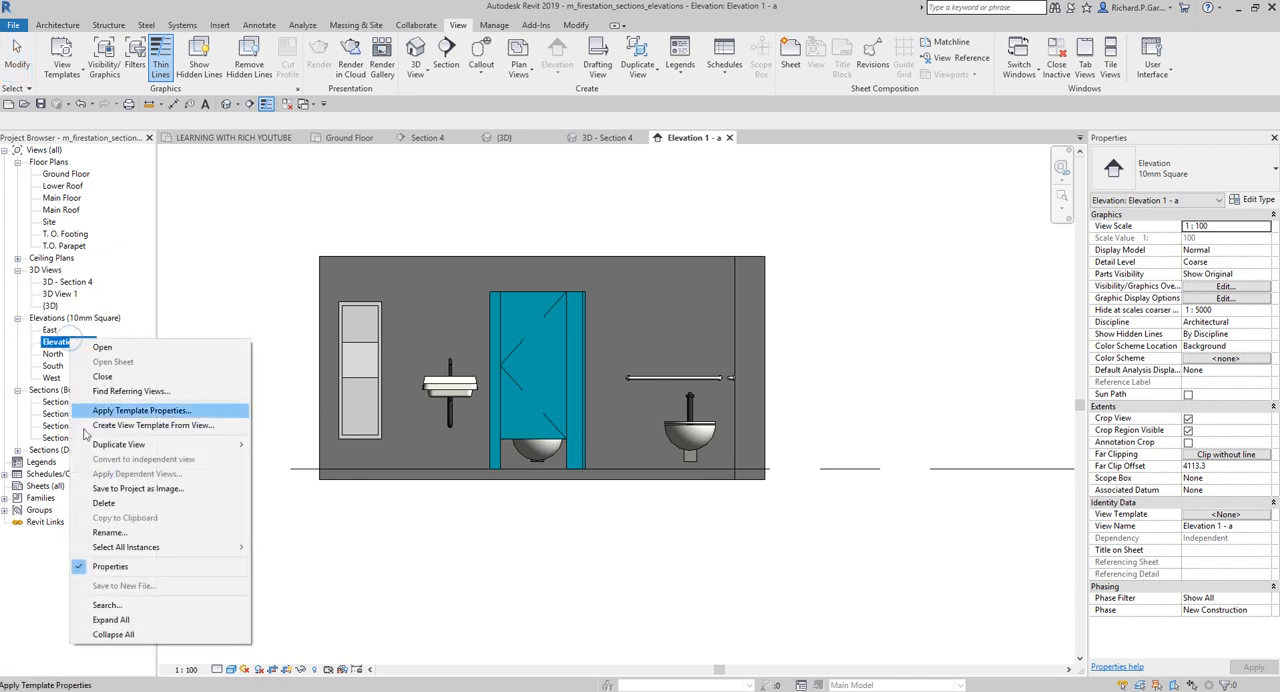
{"action": "left_click", "coordinate": [102, 533]}
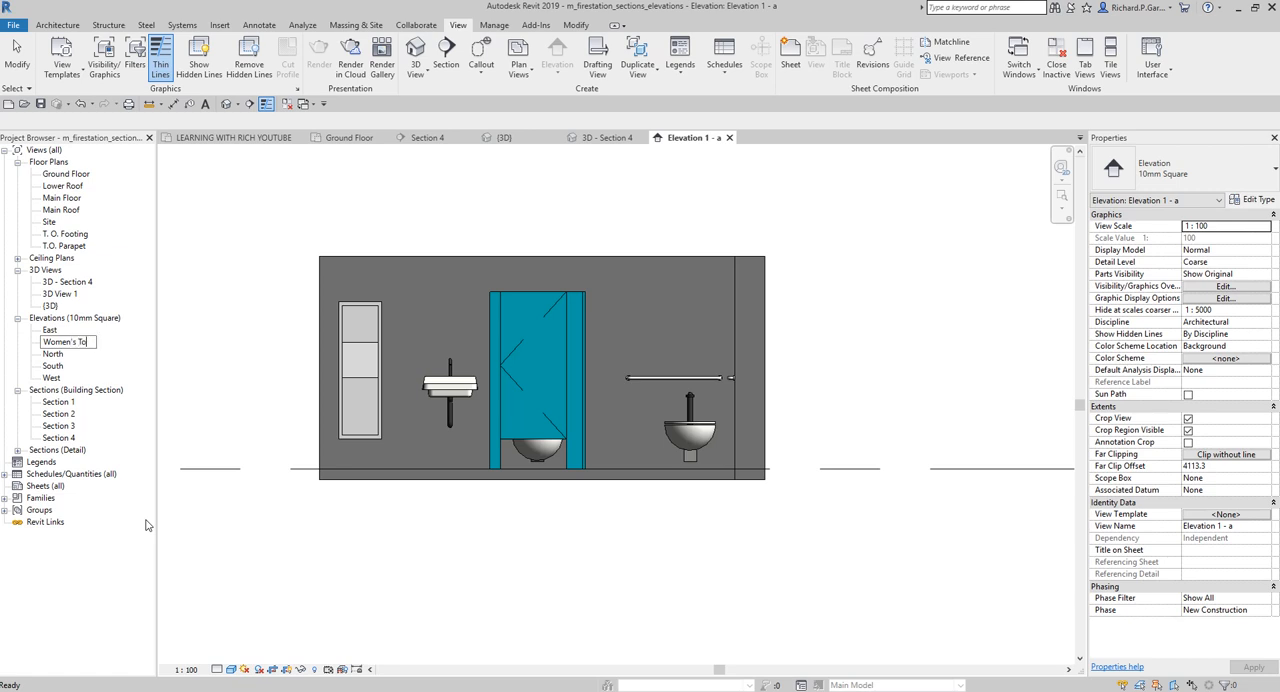
{"action": "type", "text": "Women's Toilet"}
{"action": "key", "text": "Return"}
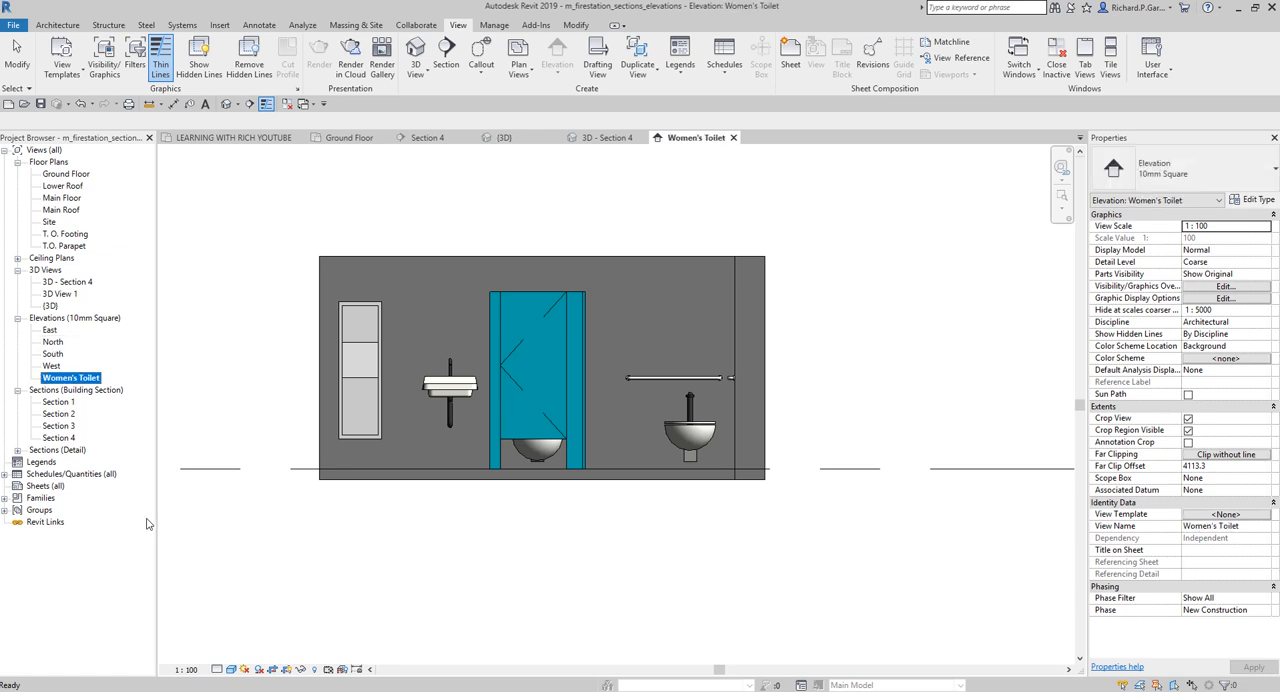
{"action": "left_click", "coordinate": [211, 310]}
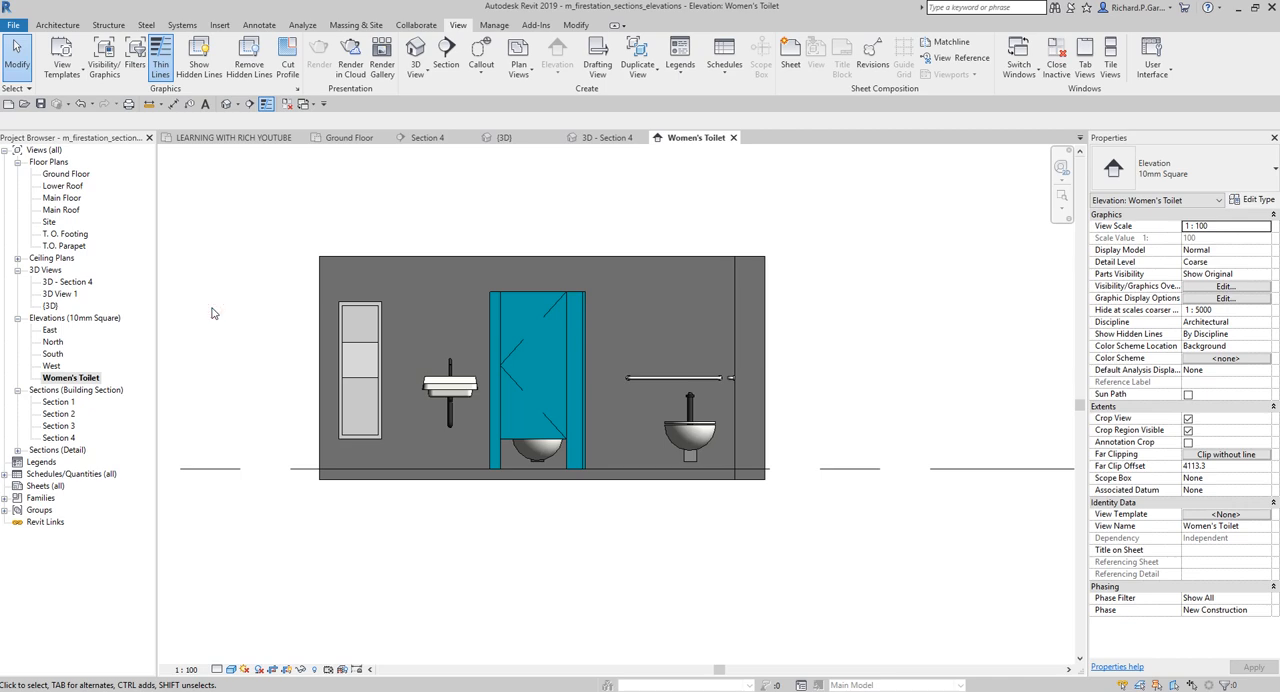
Return to the Ground Floor plan and turn on a second elevation direction on the Women's Toilet Room marker, facing the toilet stalls
{"action": "double_click", "coordinate": [66, 174]}
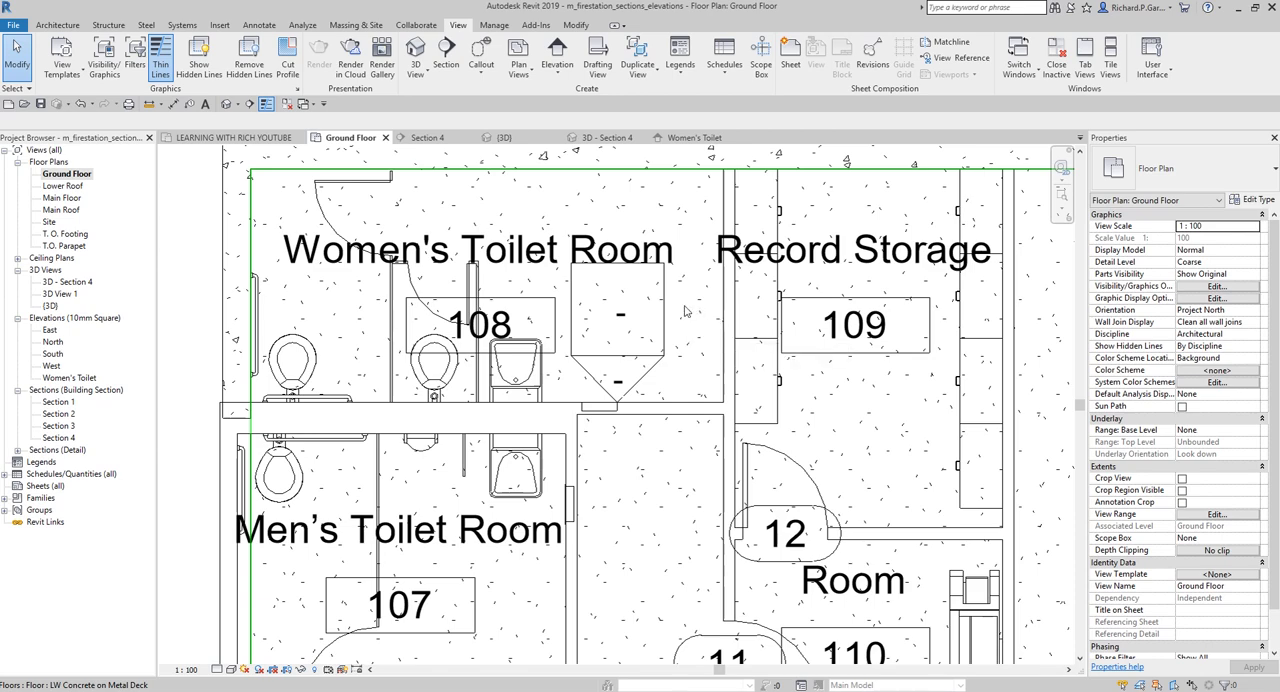
{"action": "scroll", "coordinate": [684, 312], "scroll_direction": "up", "scroll_amount": 1}
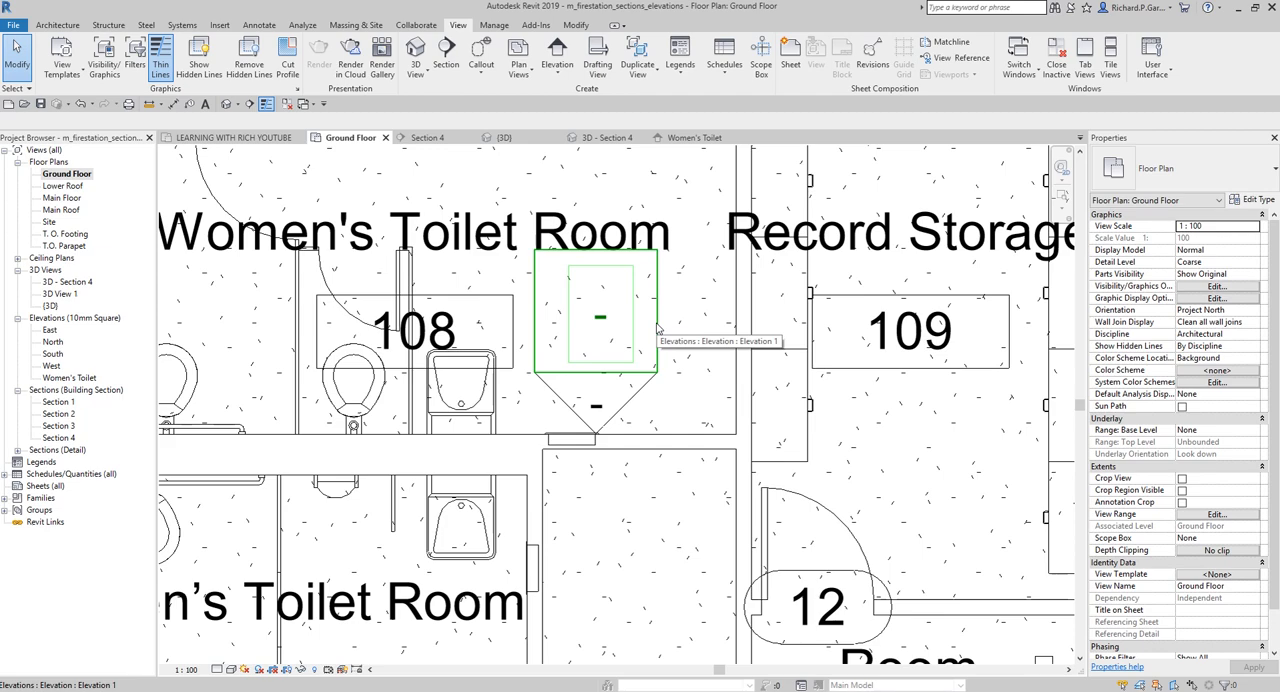
{"action": "middle_click_drag", "start_coordinate": [209, 285], "coordinate": [419, 307]}
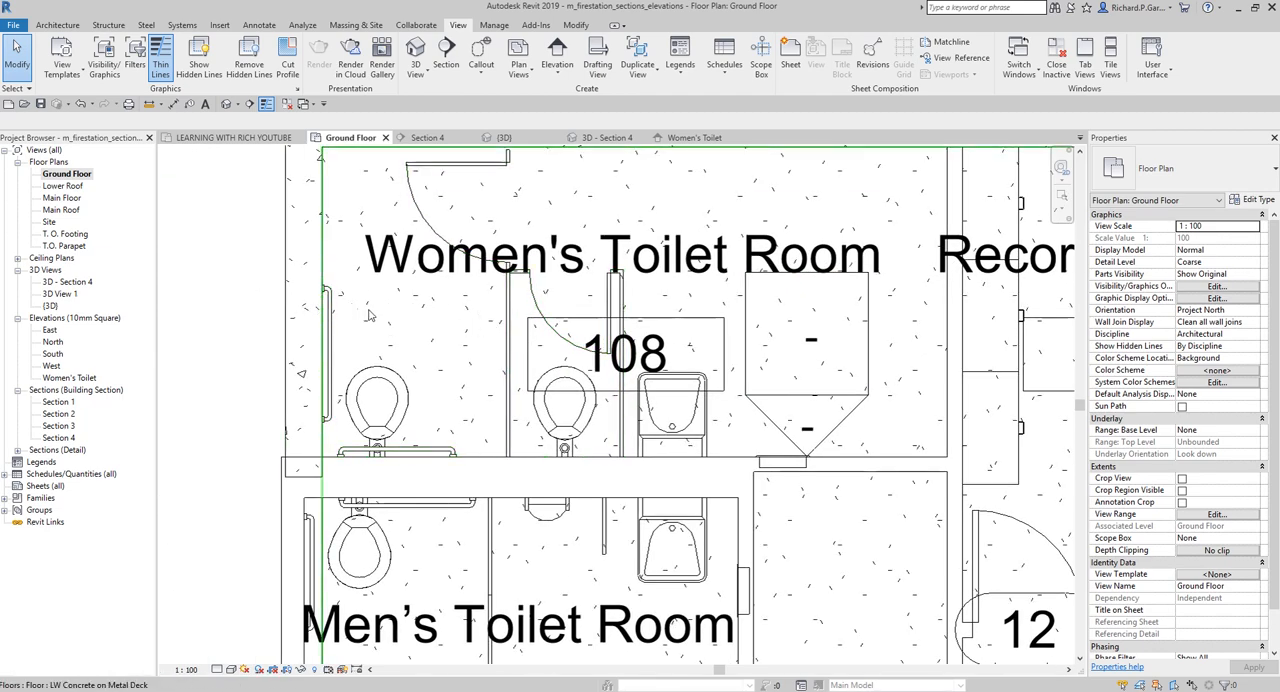
{"action": "left_click", "coordinate": [869, 348]}
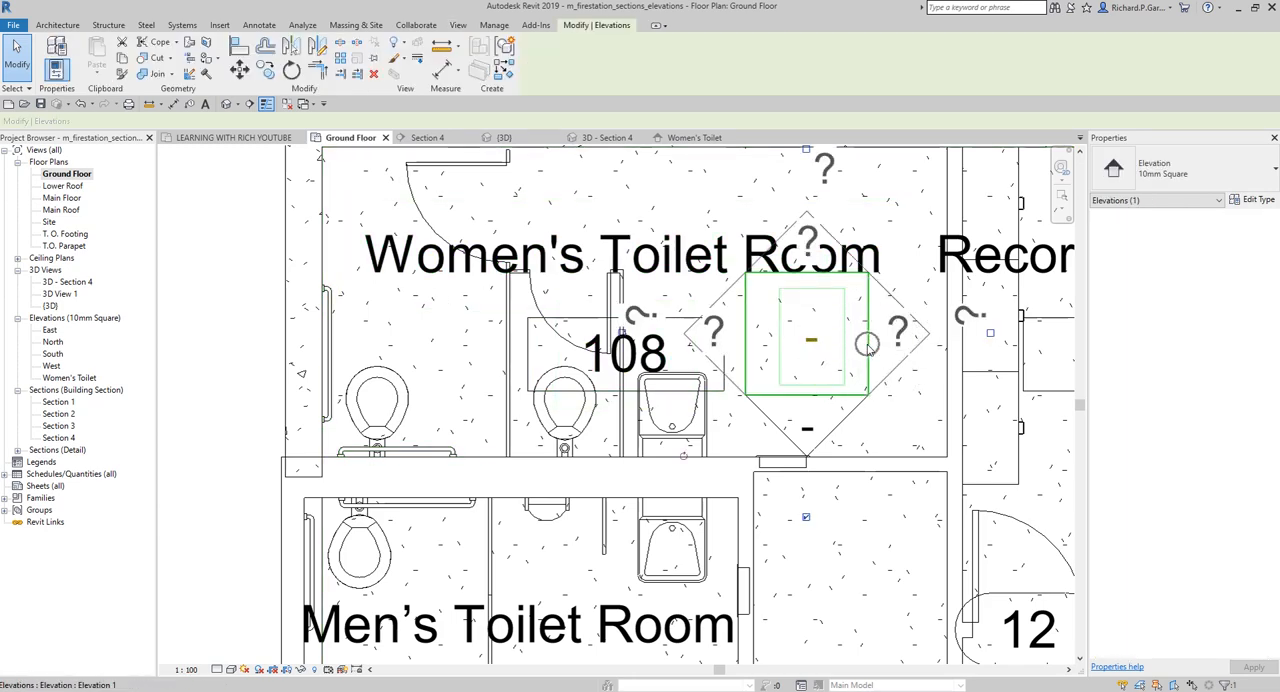
{"action": "scroll", "coordinate": [859, 359], "scroll_direction": "up", "scroll_amount": 2}
{"action": "middle_click_drag", "start_coordinate": [882, 369], "coordinate": [745, 361]}
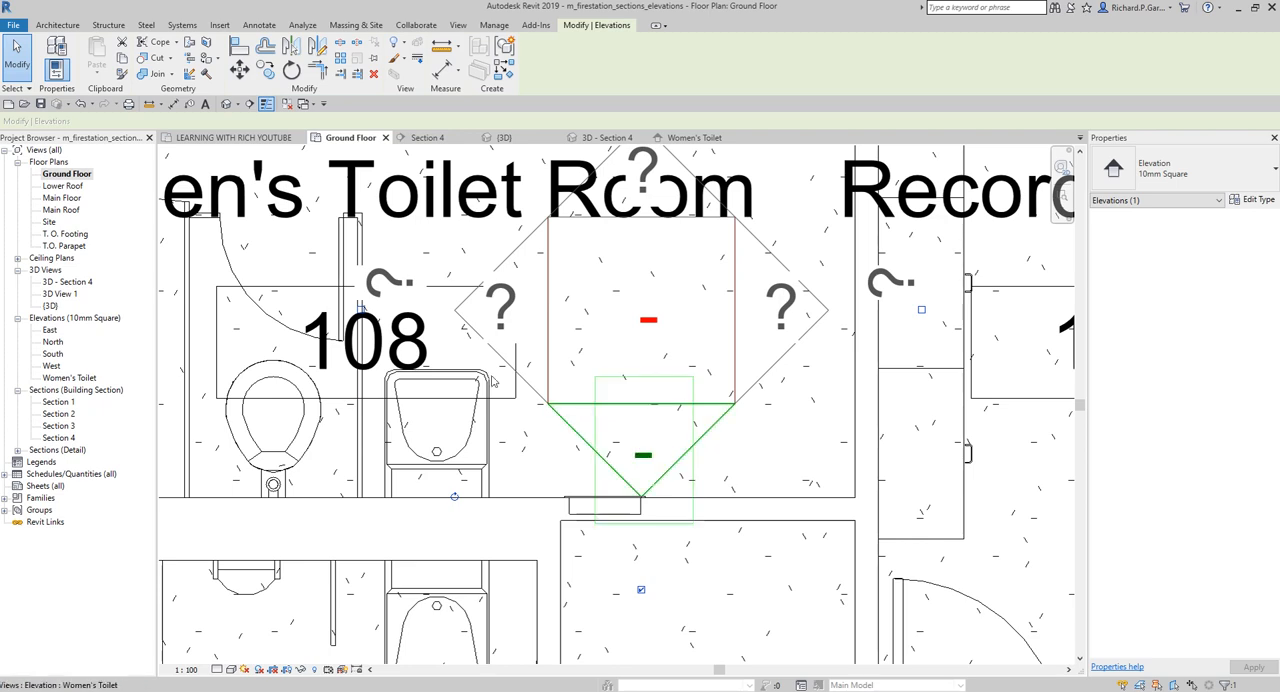
{"action": "scroll", "coordinate": [361, 313], "scroll_direction": "up", "scroll_amount": 1}
{"action": "scroll", "coordinate": [361, 313], "scroll_direction": "up", "scroll_amount": 3}
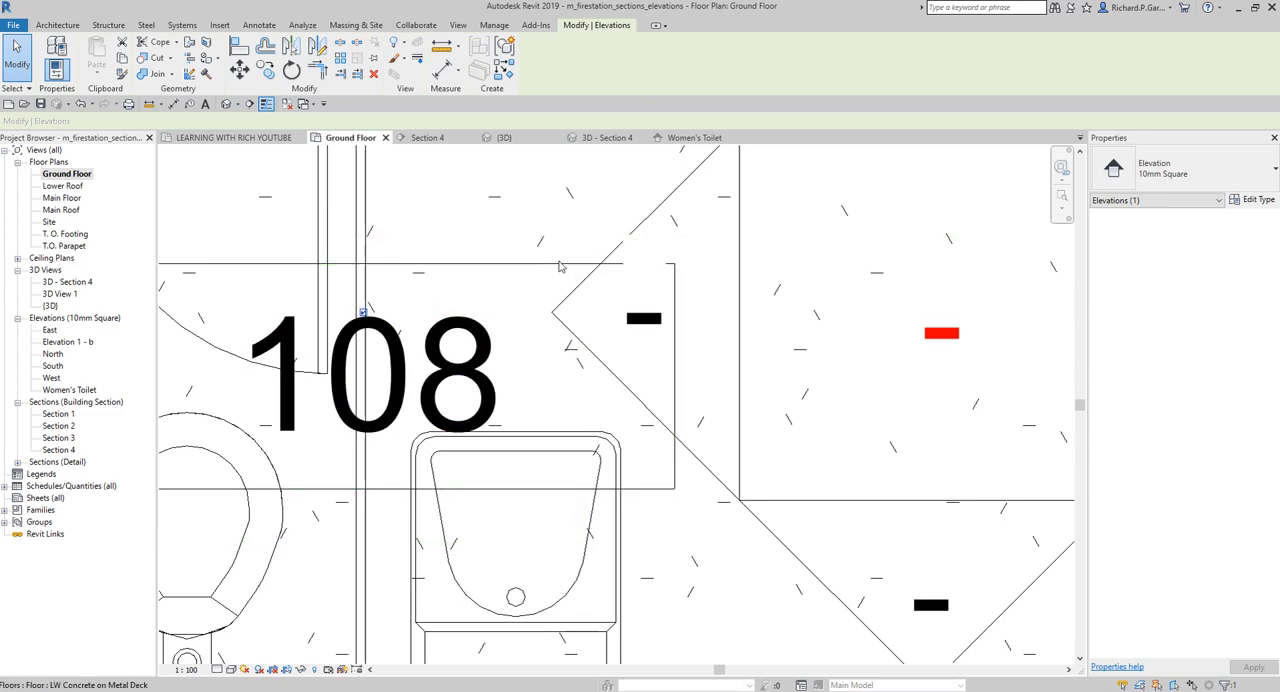
{"action": "scroll", "coordinate": [563, 355], "scroll_direction": "down", "scroll_amount": 3}
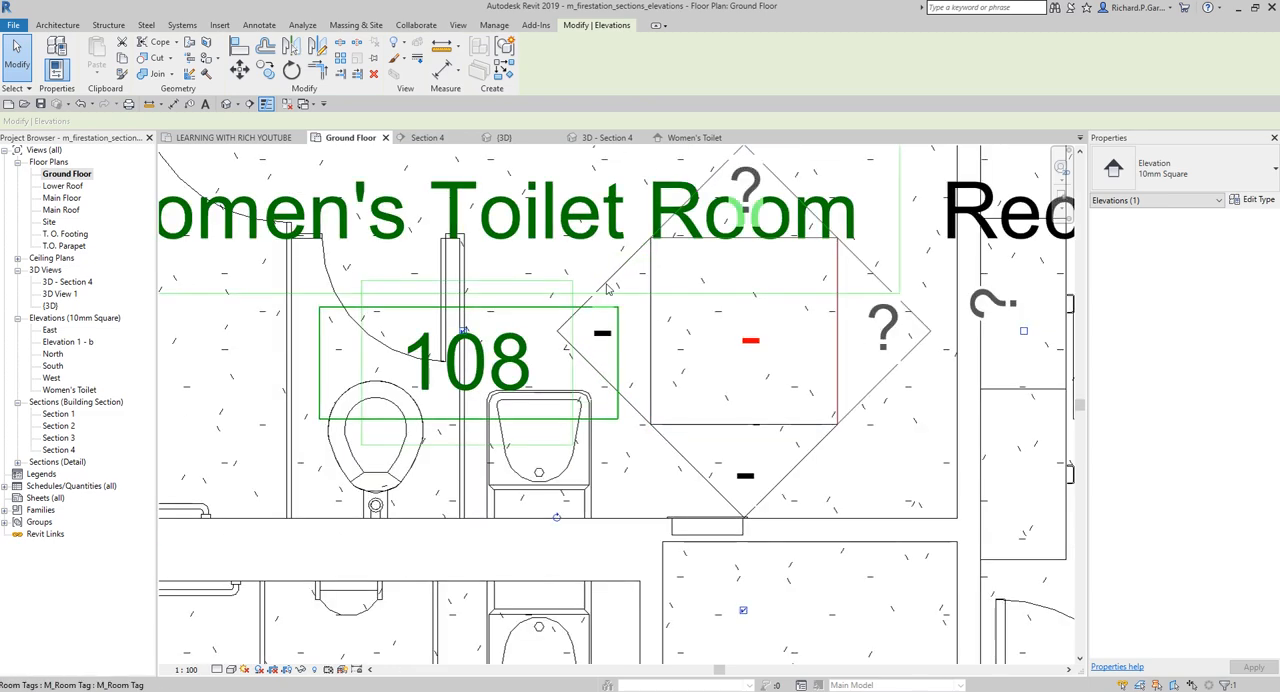
{"action": "scroll", "coordinate": [638, 276], "scroll_direction": "down", "scroll_amount": 4}
{"action": "left_click", "coordinate": [259, 262]}
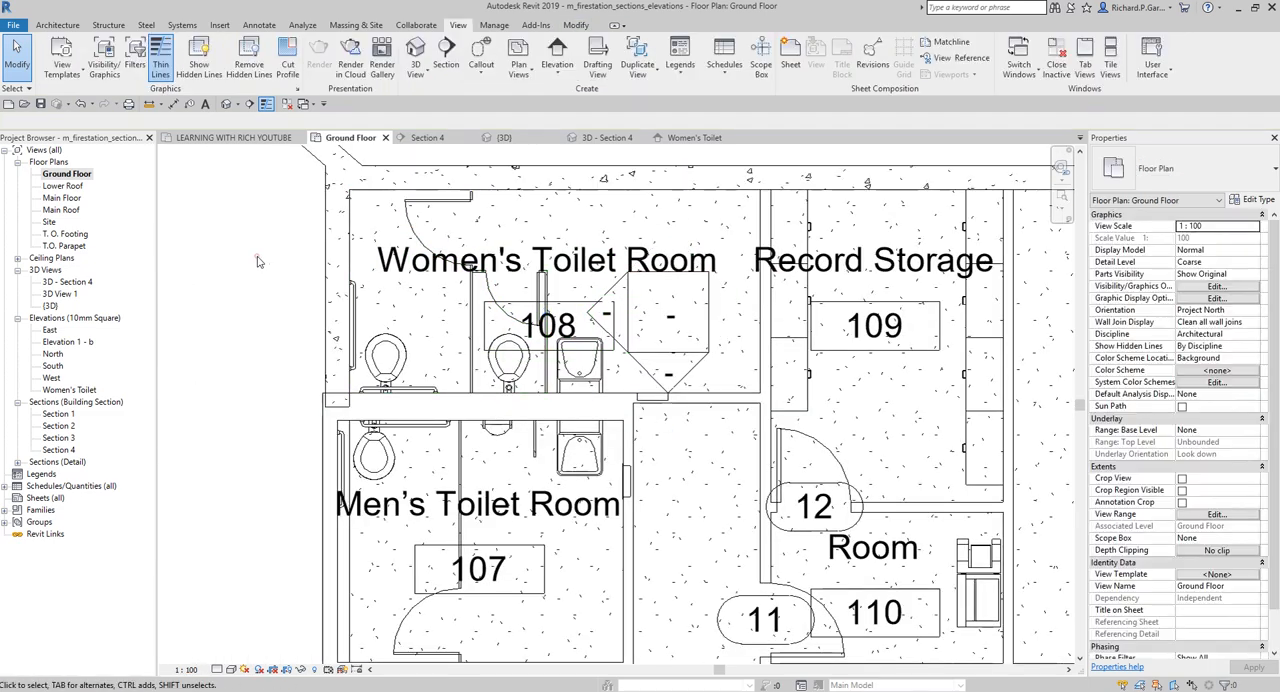
Open the new Elevation 1 - b view facing the toilet stalls
{"action": "scroll", "coordinate": [597, 287], "scroll_direction": "up", "scroll_amount": 2}
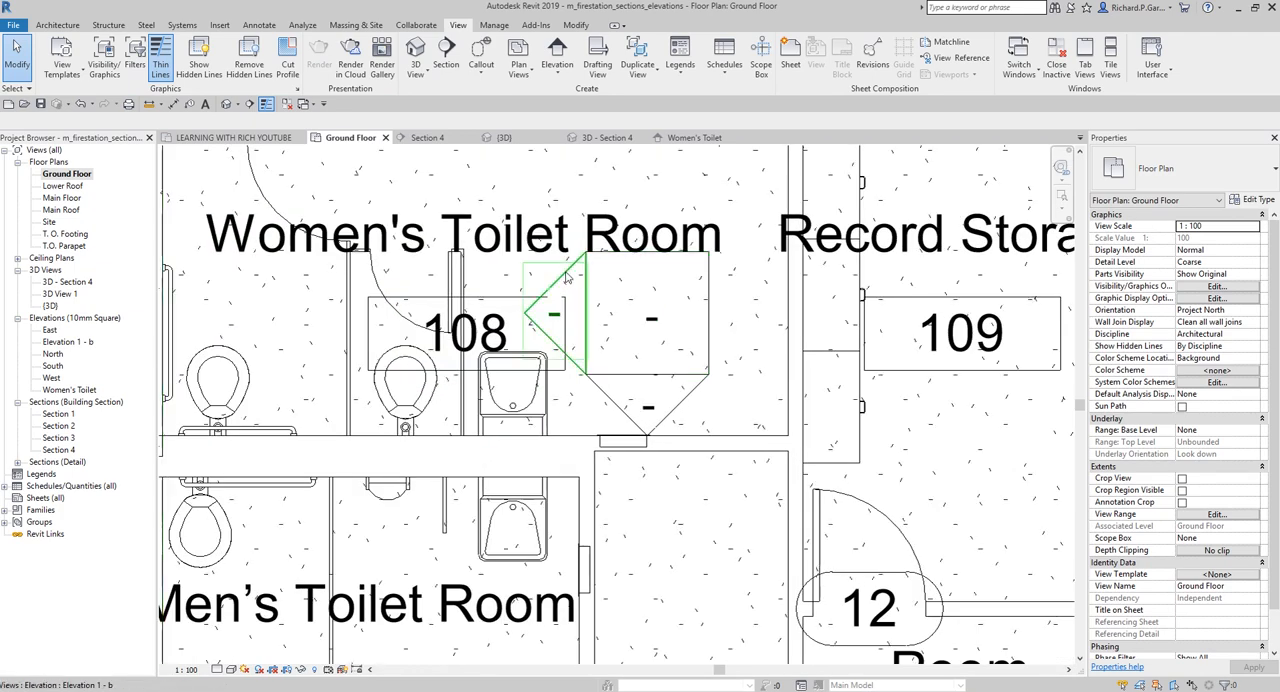
{"action": "double_click", "coordinate": [83, 345]}
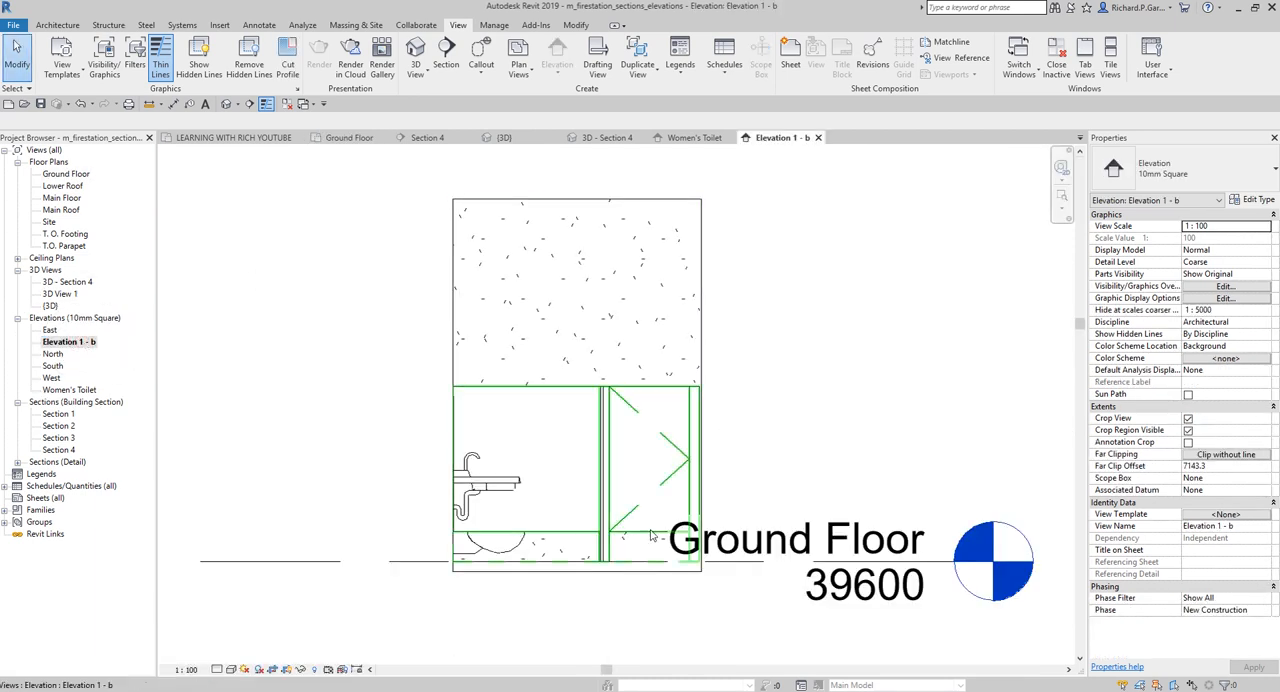
Extend the Ground Floor level line so its head and label sit clear of the cropped Elevation 1 - b view
{"action": "left_click", "coordinate": [937, 567]}
{"action": "middle_click_drag", "start_coordinate": [937, 567], "coordinate": [716, 485]}
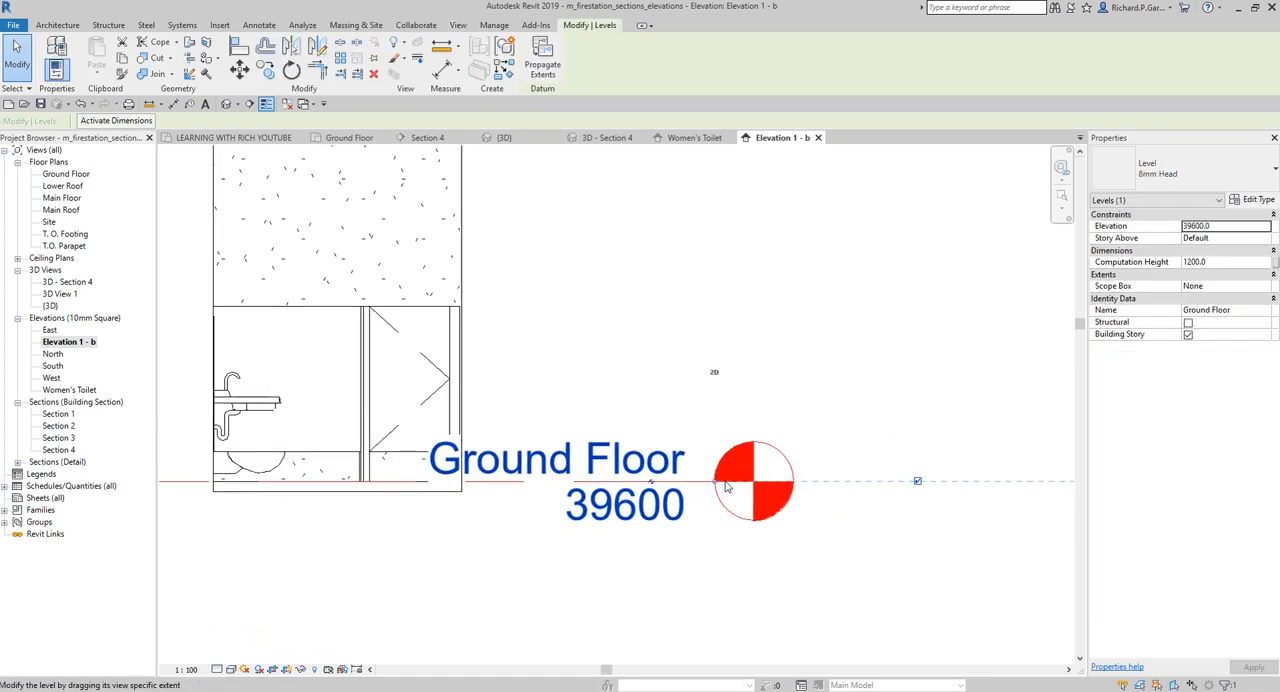
{"action": "left_click_drag", "start_coordinate": [718, 482], "coordinate": [840, 481]}
{"action": "left_click", "coordinate": [618, 234]}
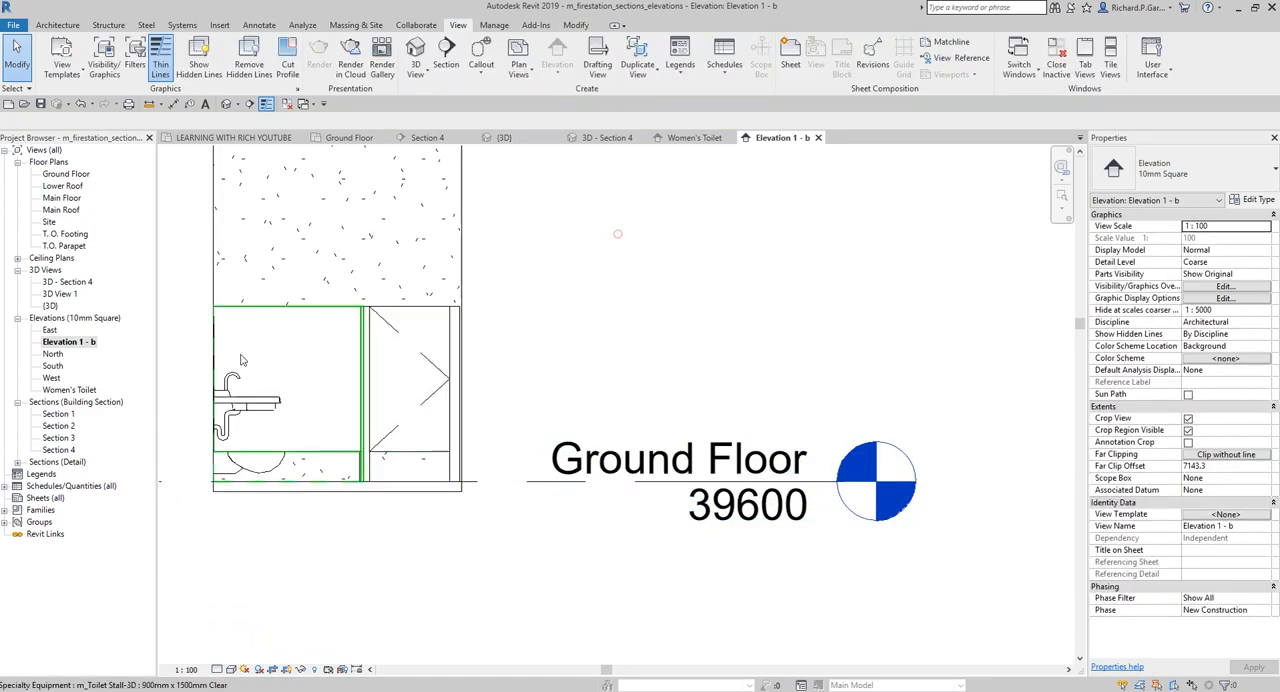
Set the visual style of the Elevation 1 - b view to Shaded
{"action": "scroll", "coordinate": [543, 594], "scroll_direction": "down", "scroll_amount": 2}
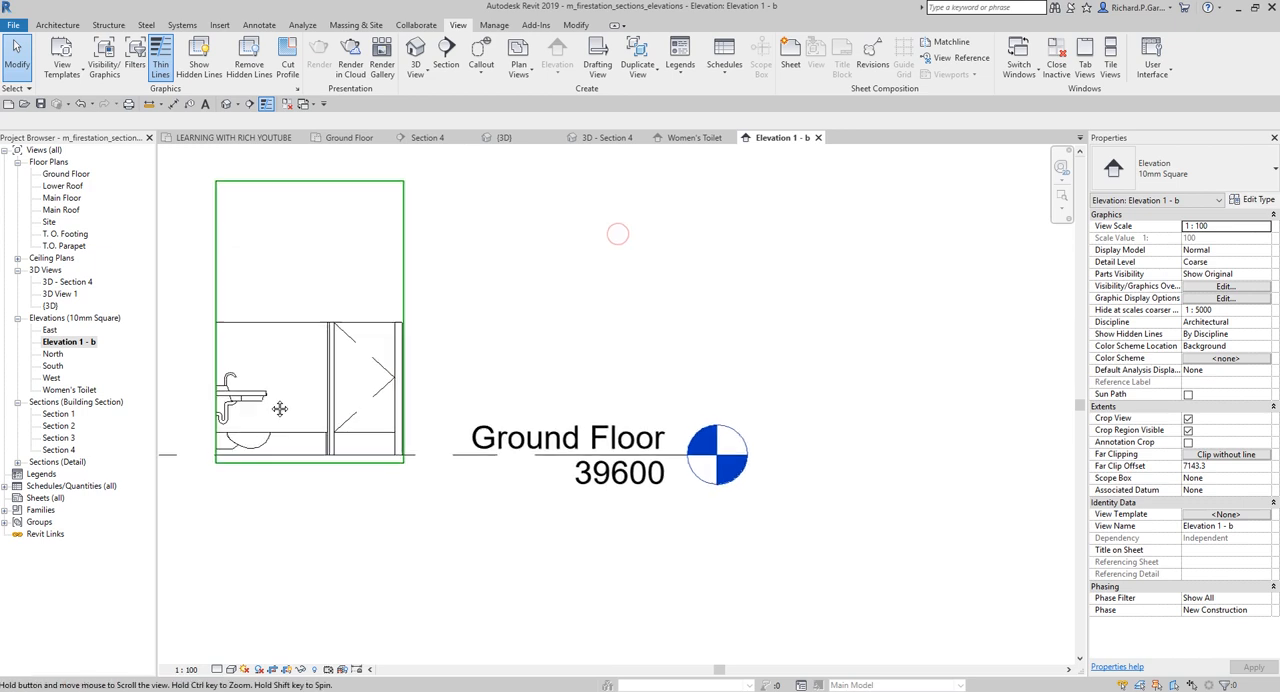
{"action": "left_click", "coordinate": [229, 670]}
{"action": "left_click", "coordinate": [260, 616]}
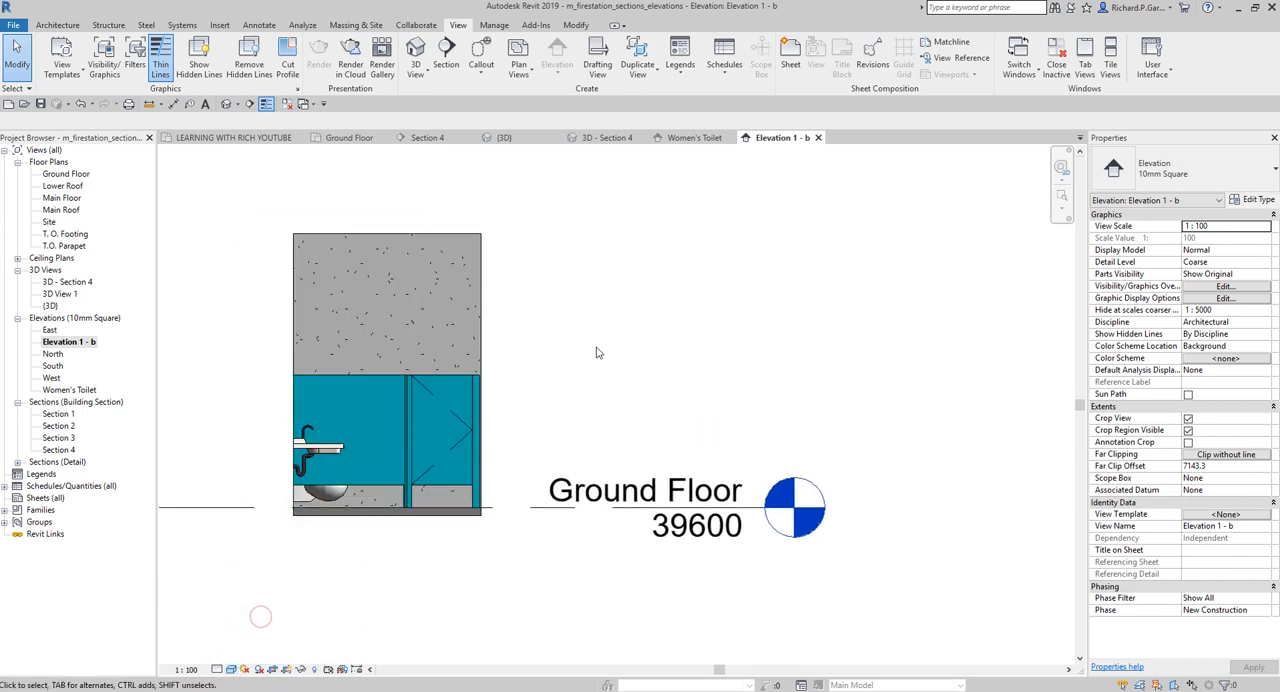
{"action": "middle_click_drag", "start_coordinate": [600, 357], "coordinate": [637, 349]}
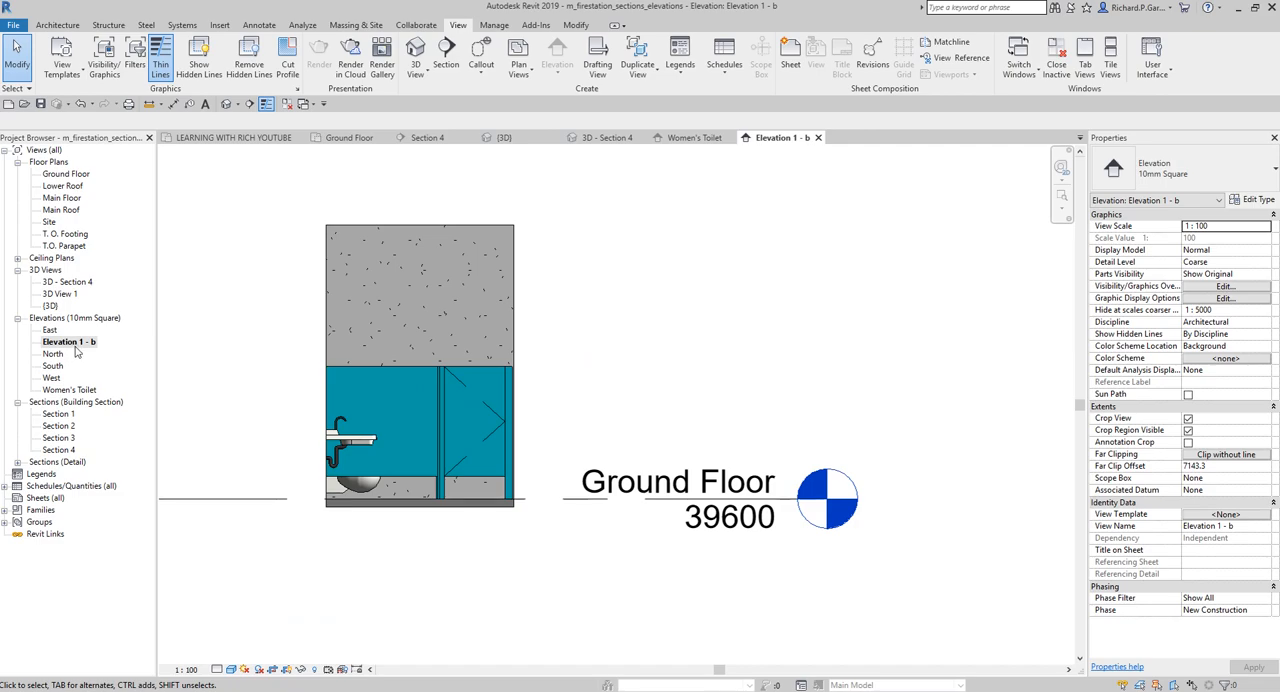
Return to the Ground Floor plan and examine the section marker beside Stair #1 and the Women's Toilet Room elevation marker
{"action": "double_click", "coordinate": [66, 175]}
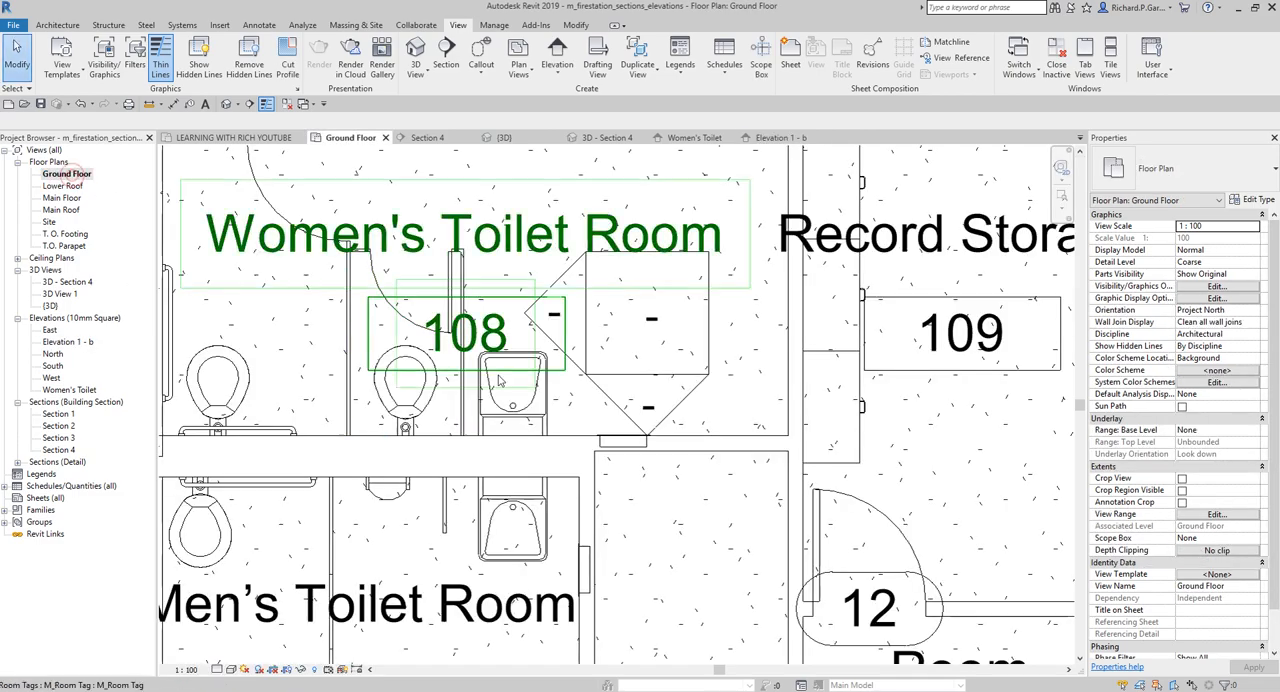
{"action": "scroll", "coordinate": [537, 470], "scroll_direction": "down", "scroll_amount": 4}
{"action": "middle_click_drag", "start_coordinate": [538, 468], "coordinate": [626, 258]}
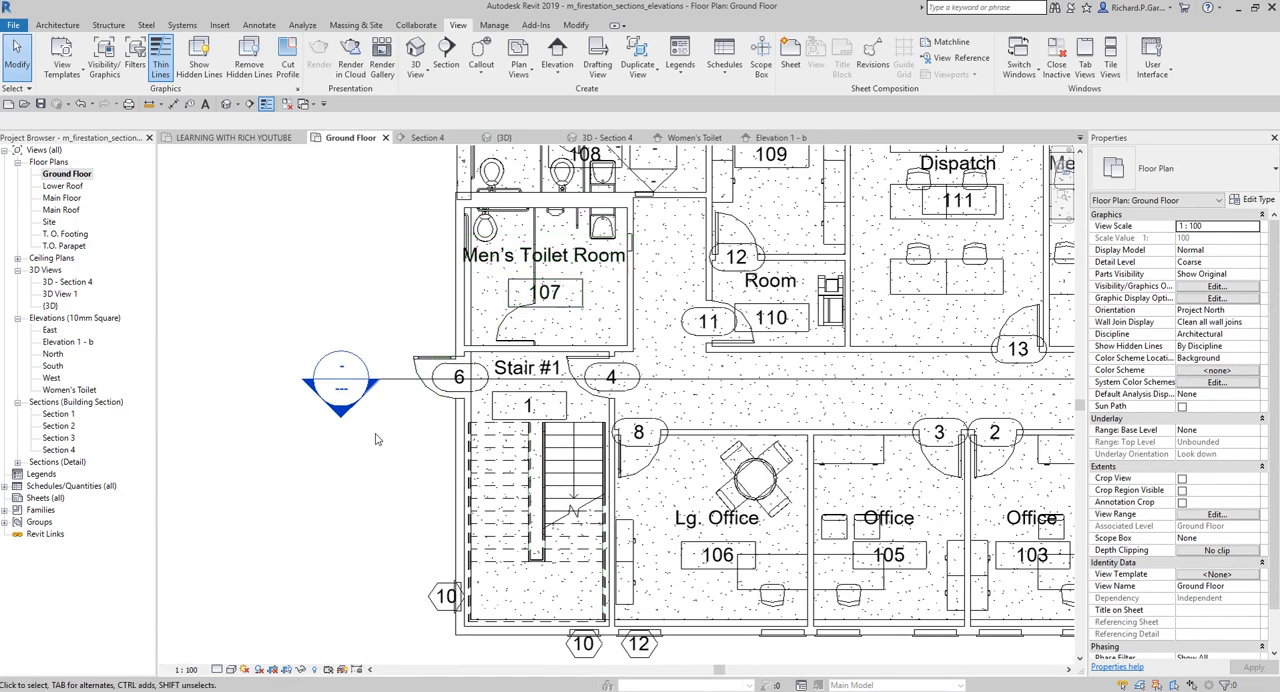
{"action": "scroll", "coordinate": [384, 420], "scroll_direction": "down", "scroll_amount": 1}
{"action": "middle_click_drag", "start_coordinate": [397, 420], "coordinate": [361, 488]}
{"action": "scroll", "coordinate": [340, 510], "scroll_direction": "up", "scroll_amount": 4}
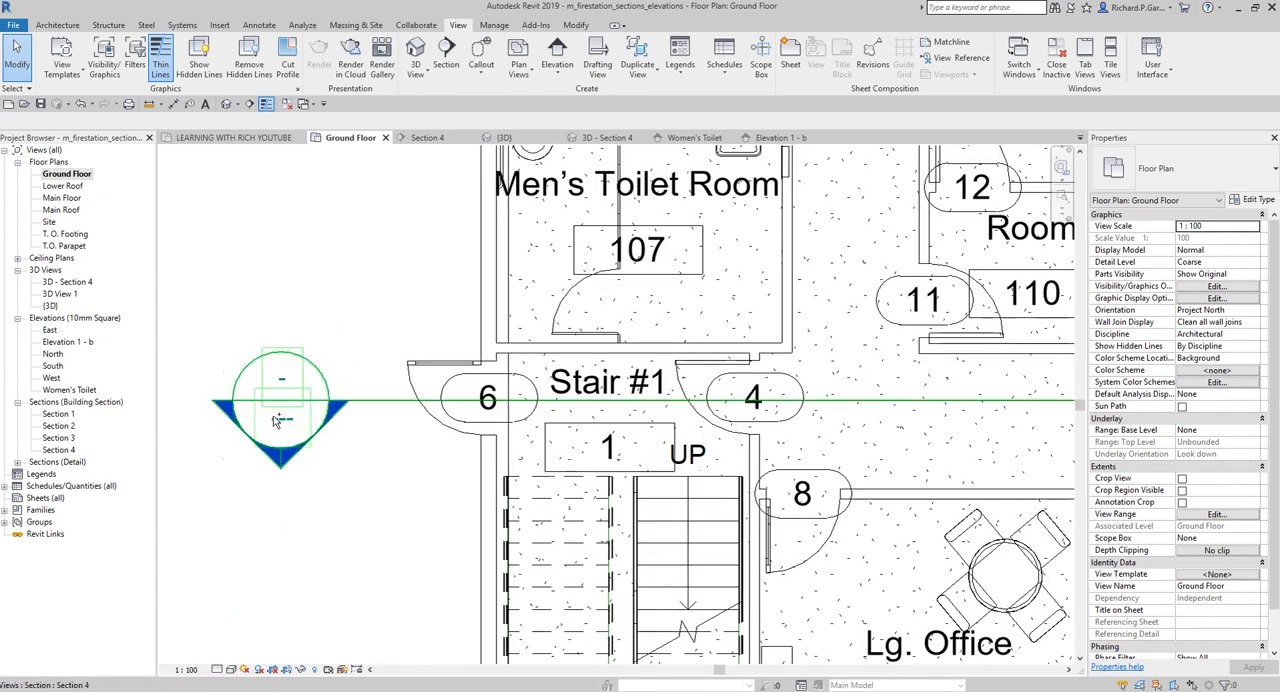
{"action": "middle_click_drag", "start_coordinate": [372, 351], "coordinate": [248, 492]}
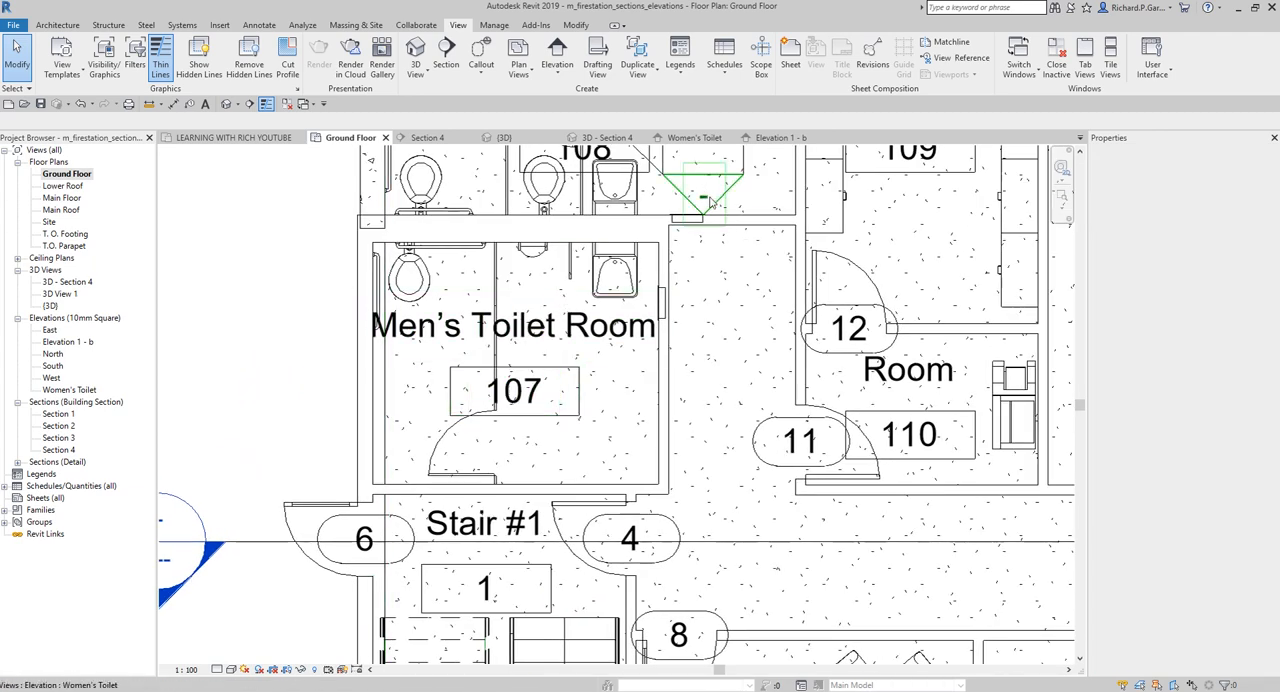
{"action": "key", "text": "ctrl"}
{"action": "key", "text": "ctrl"}
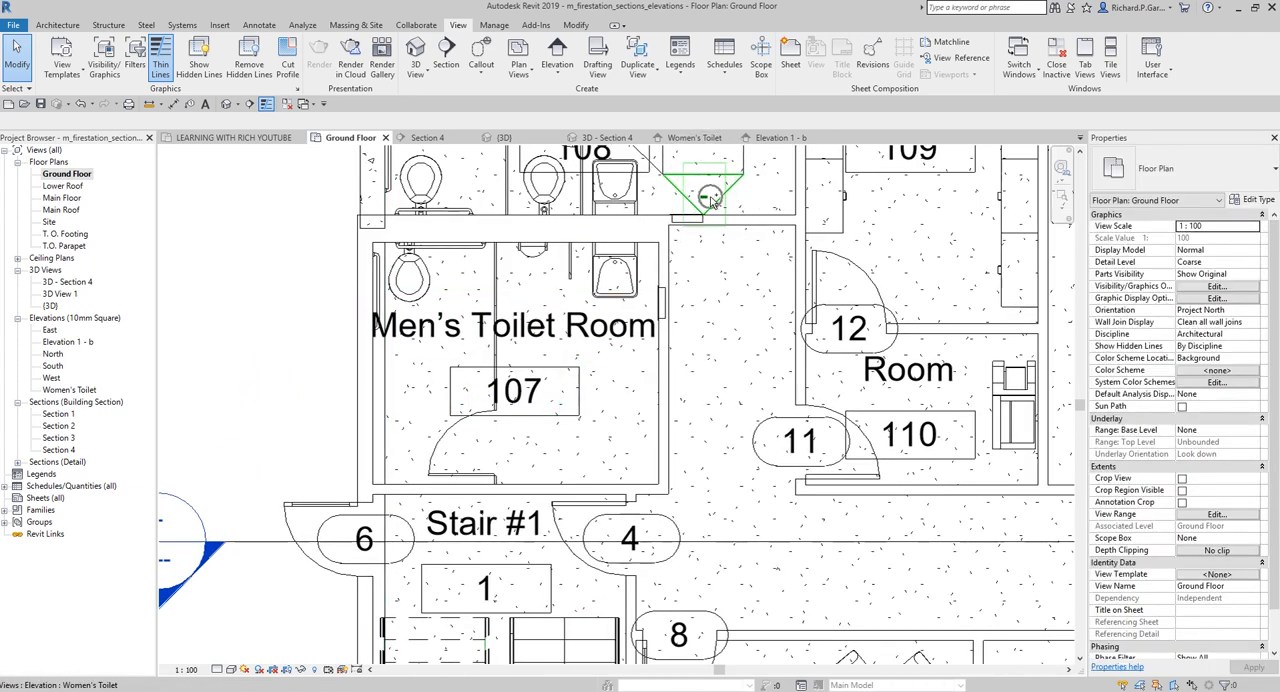
{"action": "middle_click_drag", "start_coordinate": [261, 434], "coordinate": [466, 314]}
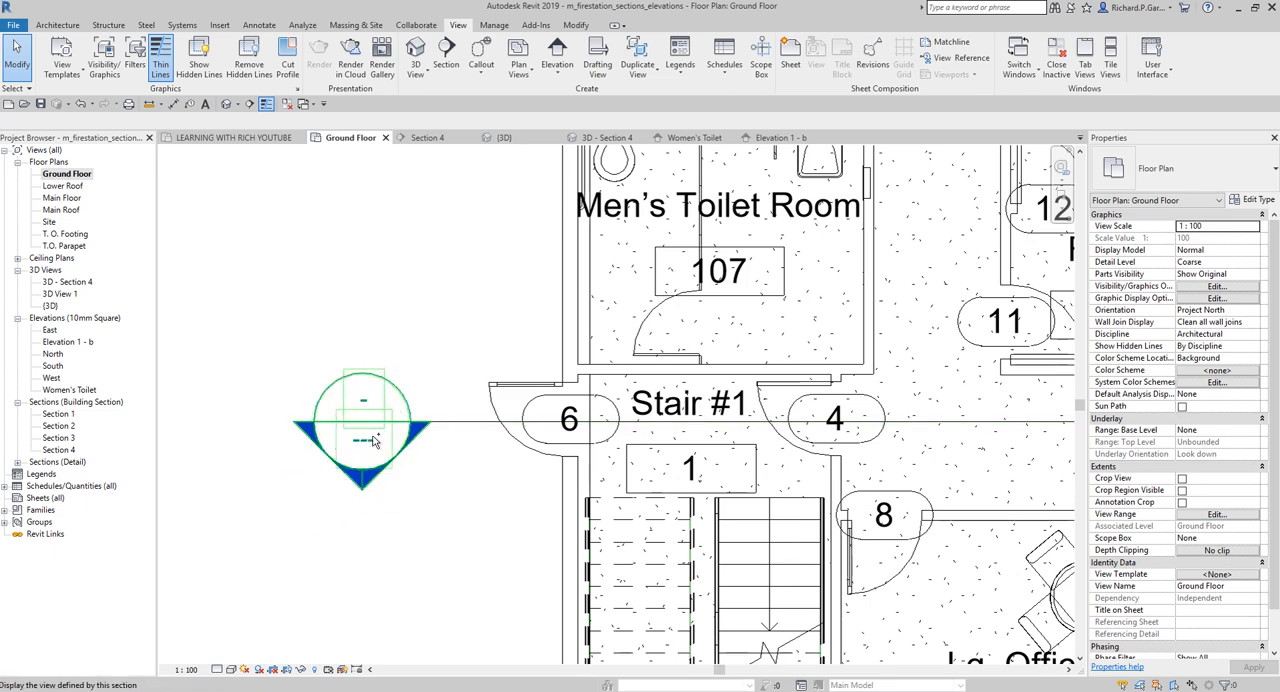
{"action": "scroll", "coordinate": [372, 441], "scroll_direction": "down", "scroll_amount": 1}
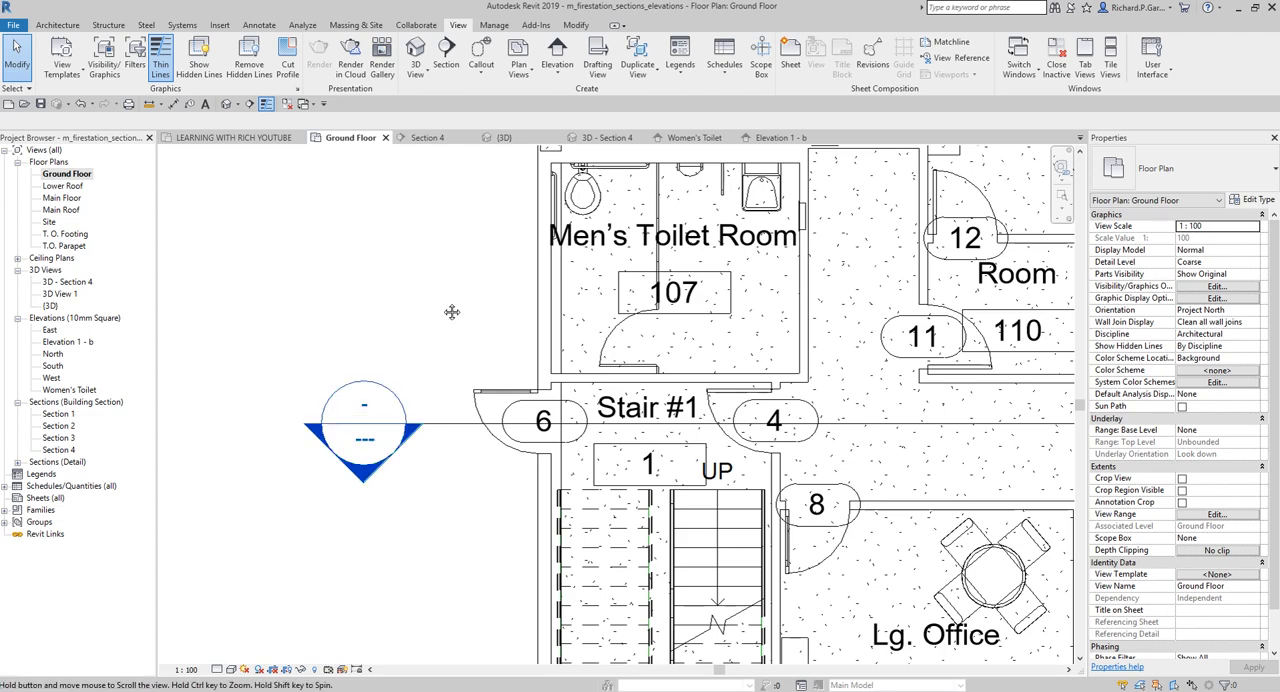
{"action": "middle_click_drag", "start_coordinate": [646, 248], "coordinate": [514, 348]}
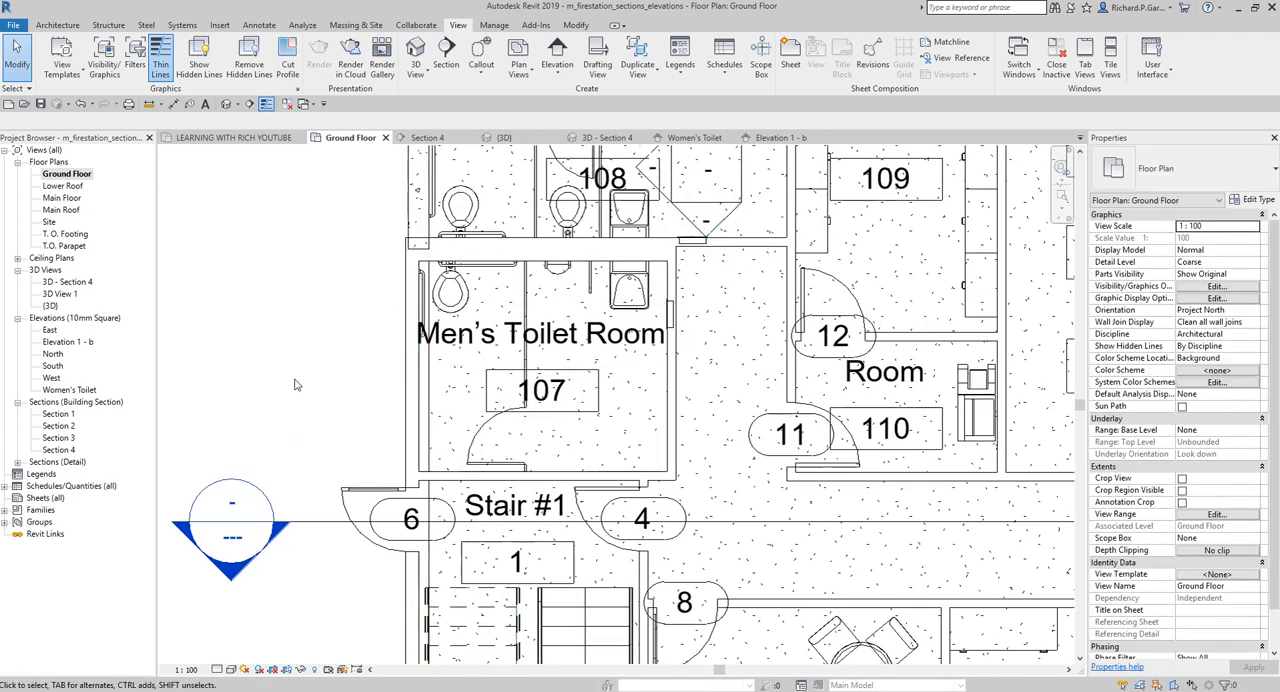
{"action": "scroll", "coordinate": [295, 385], "scroll_direction": "down", "scroll_amount": 2}
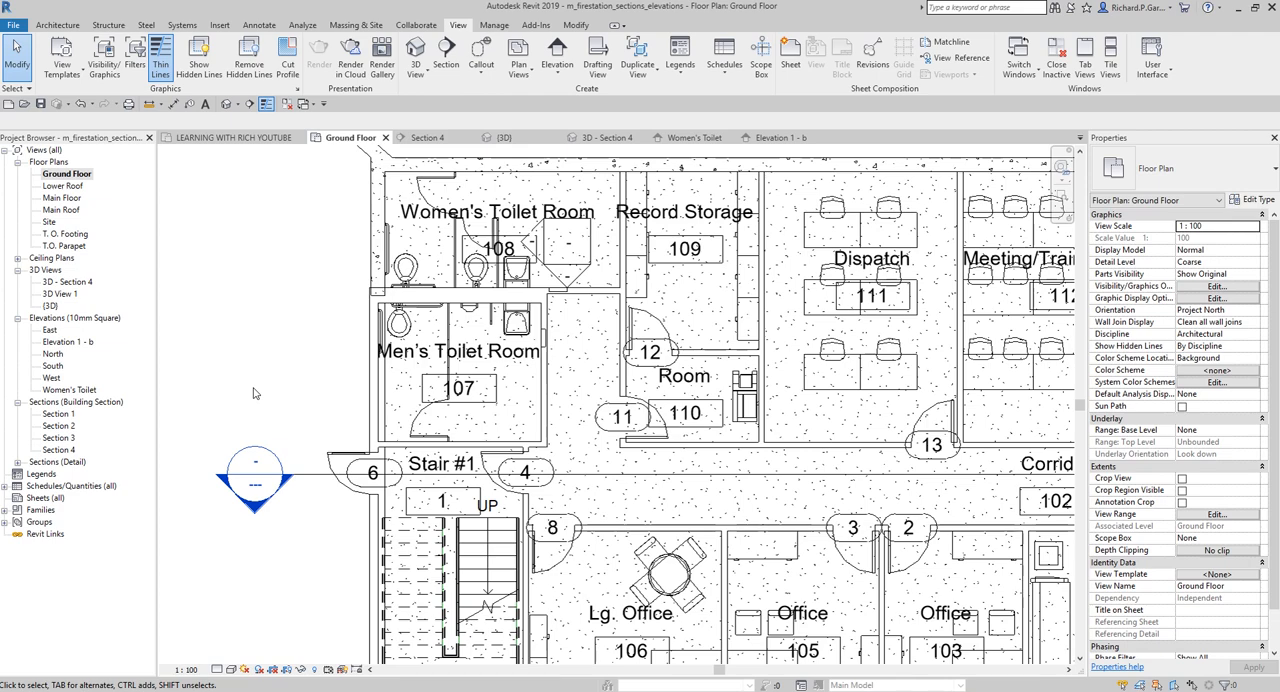
Create a new sheet with the A1 metric titleblock
{"action": "right_click", "coordinate": [46, 502]}
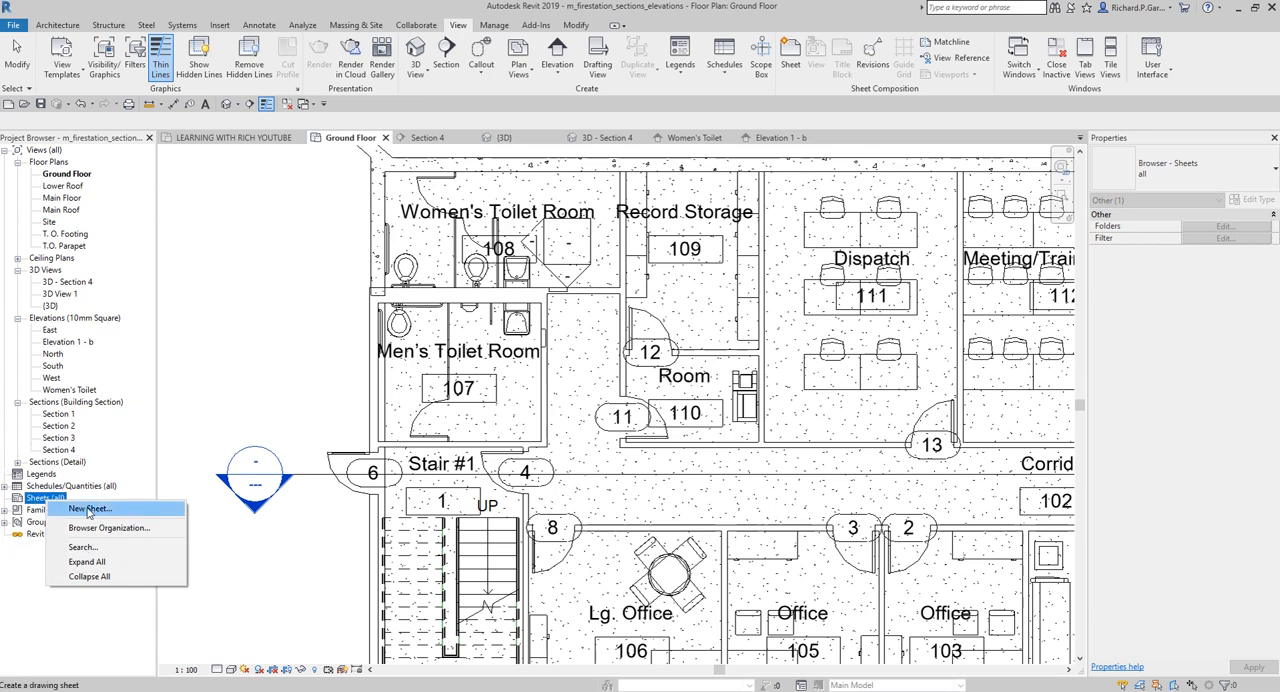
{"action": "left_click", "coordinate": [89, 510]}
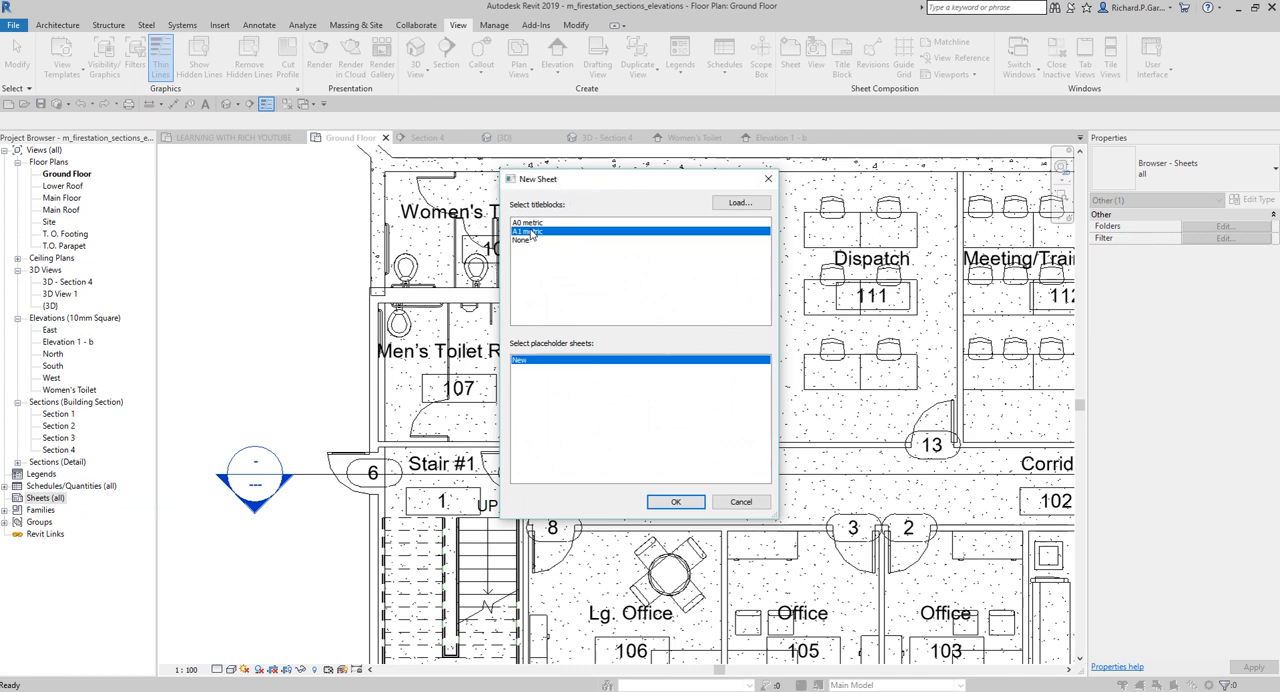
{"action": "left_click", "coordinate": [677, 503]}
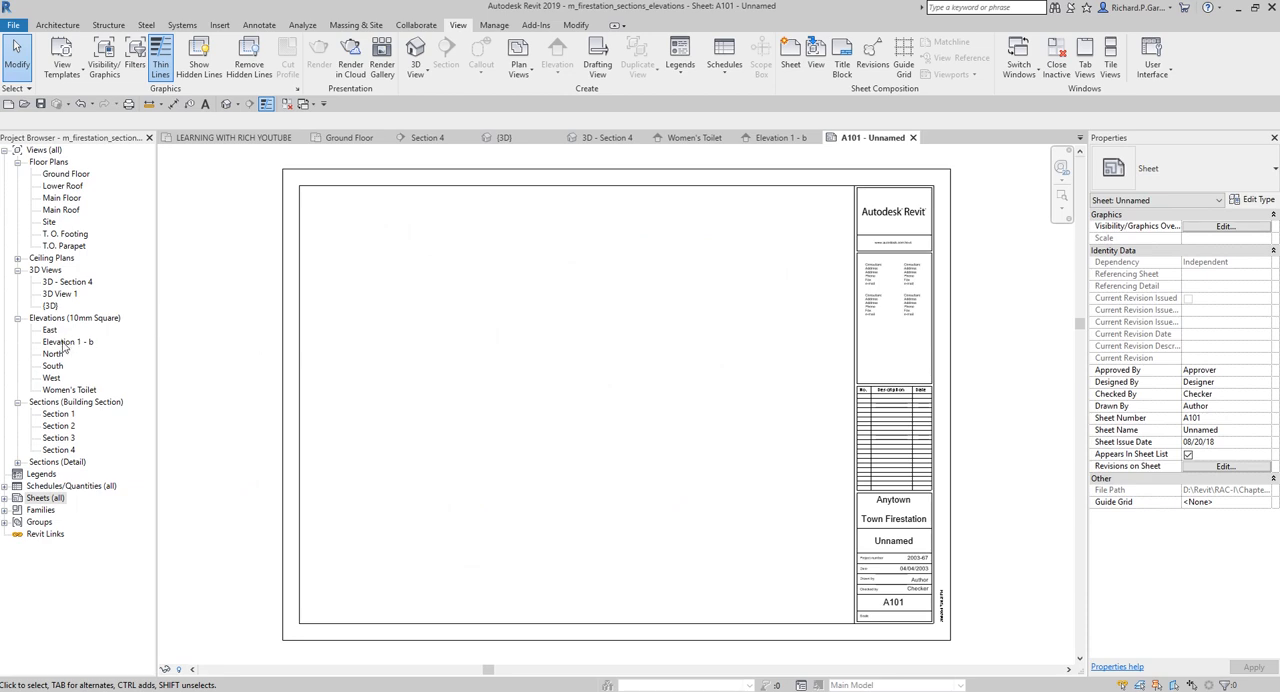
Place the Women's Toilet elevation in the upper-left corner of sheet A101
{"action": "left_click", "coordinate": [66, 390]}
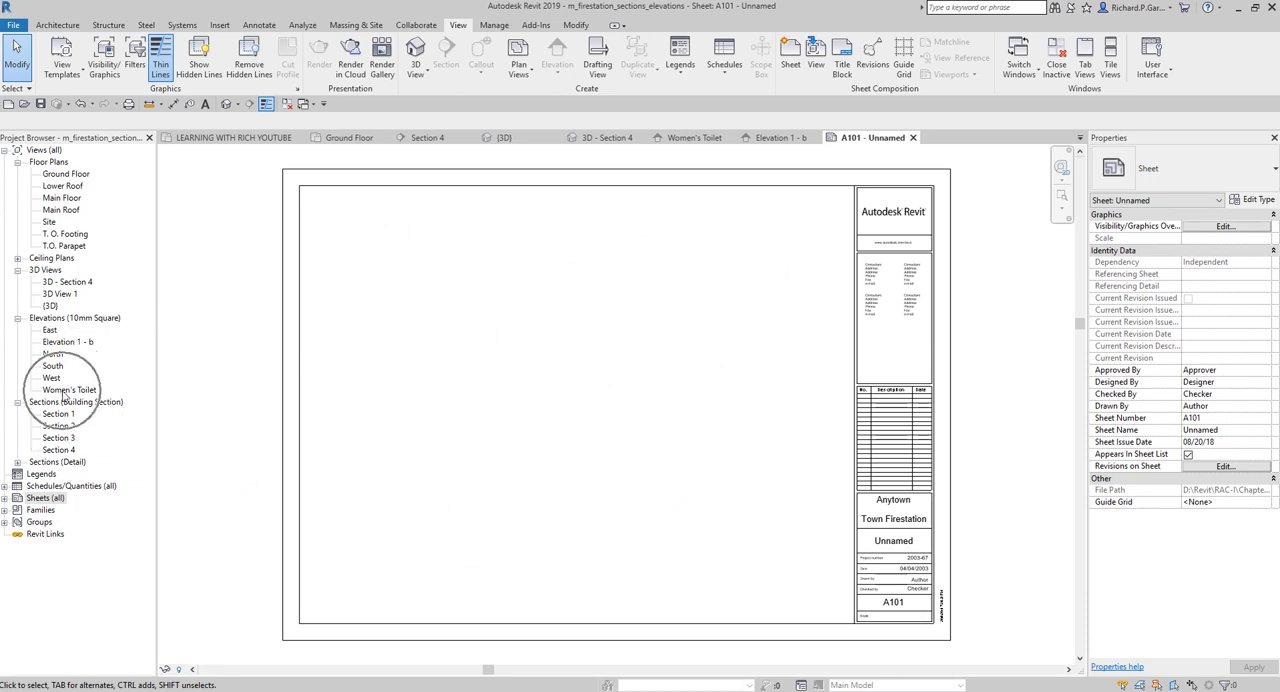
{"action": "left_click_drag", "start_coordinate": [233, 380], "coordinate": [497, 364]}
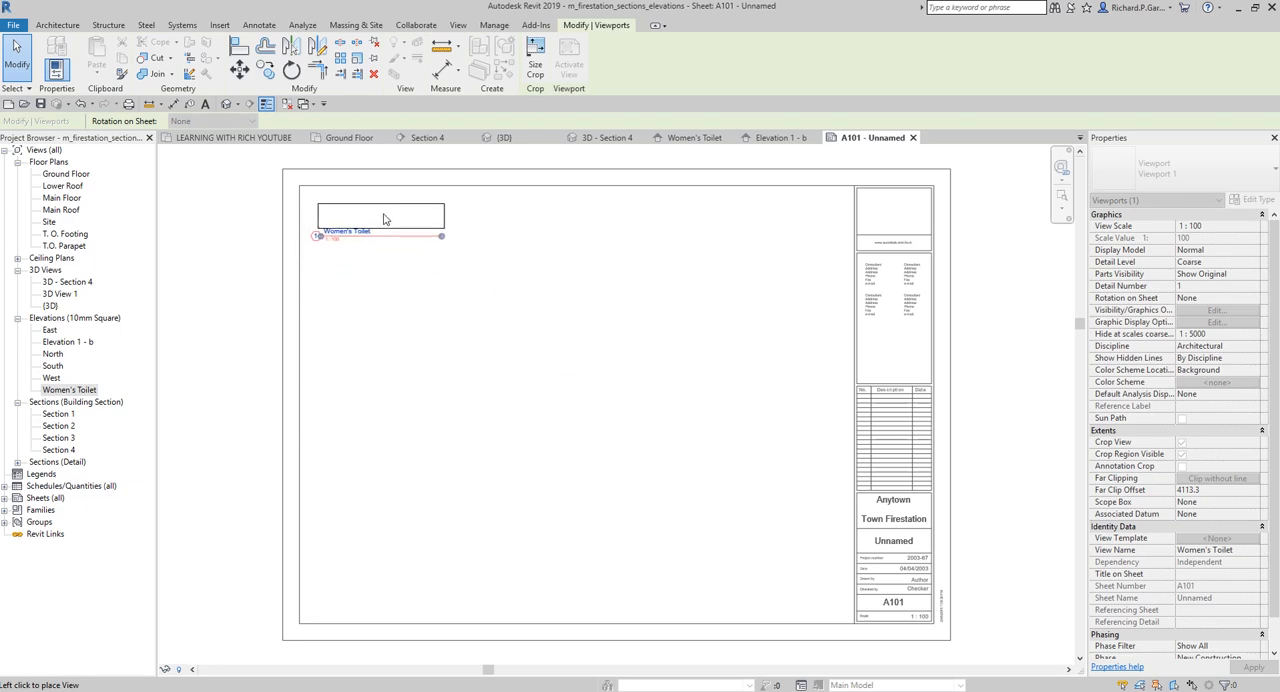
{"action": "left_click", "coordinate": [371, 214]}
{"action": "scroll", "coordinate": [385, 201], "scroll_direction": "up", "scroll_amount": 5}
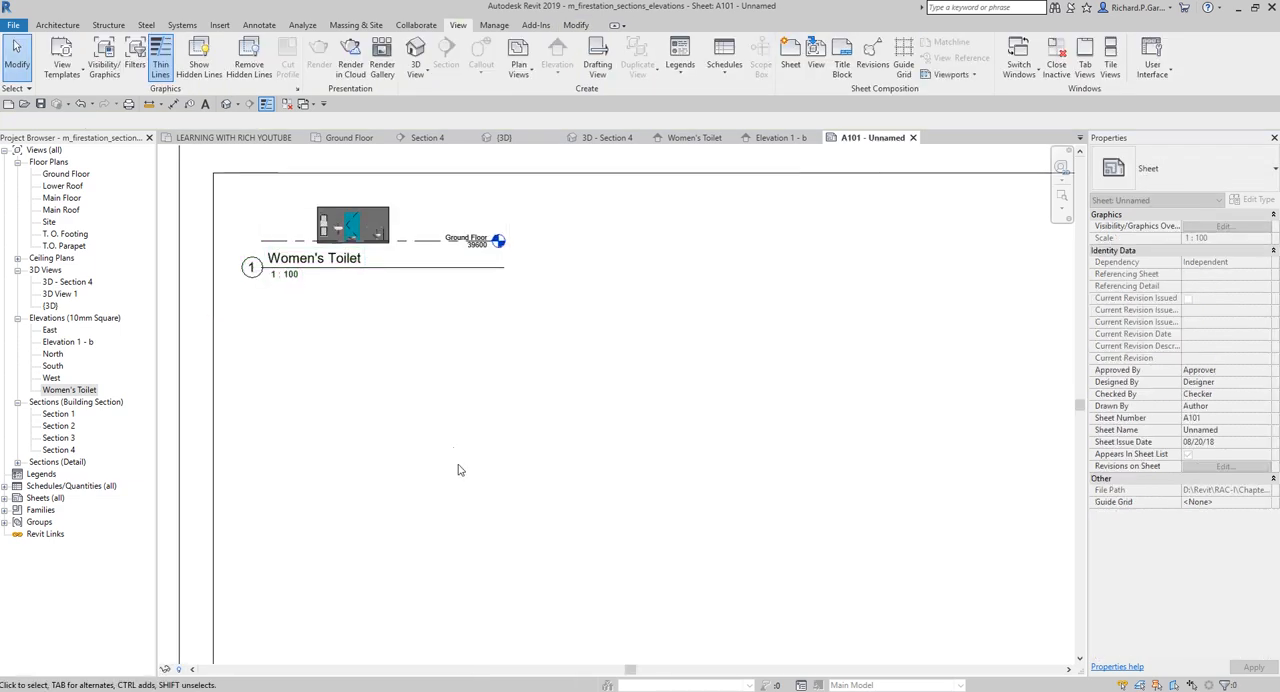
{"action": "middle_click_drag", "start_coordinate": [439, 552], "coordinate": [616, 605]}
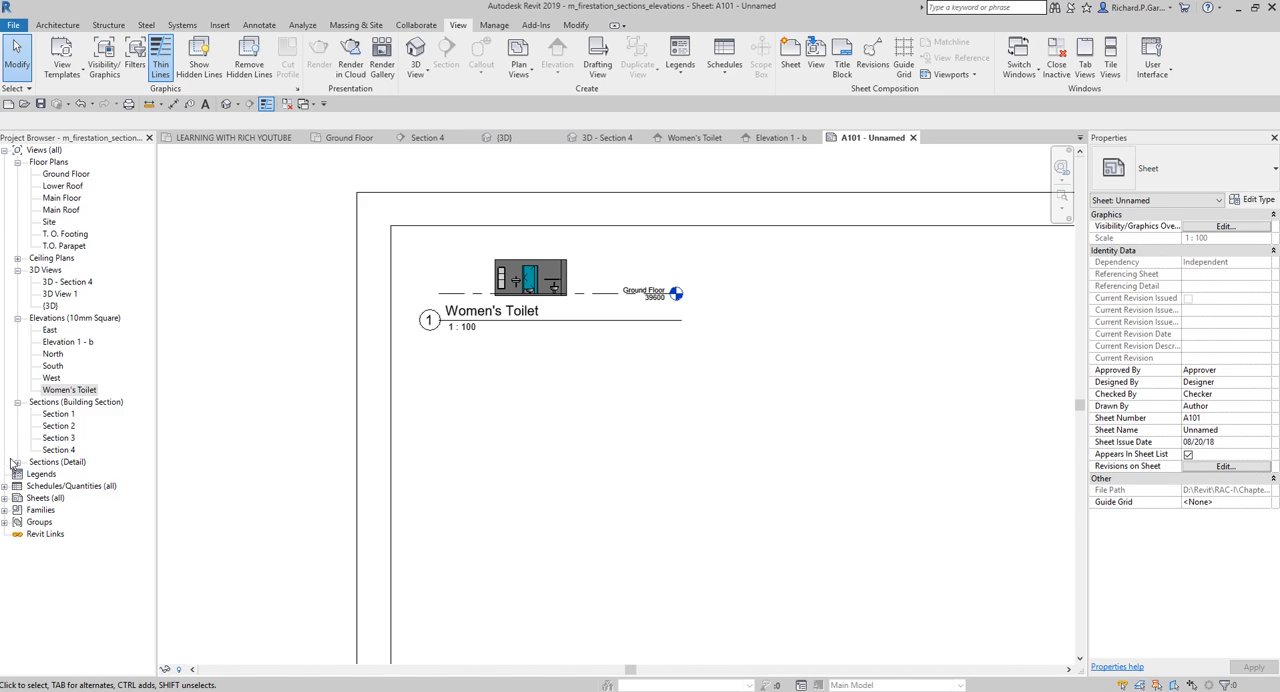
Place the Section 4 view on sheet A101 below the Women's Toilet elevation
{"action": "left_click", "coordinate": [58, 450]}
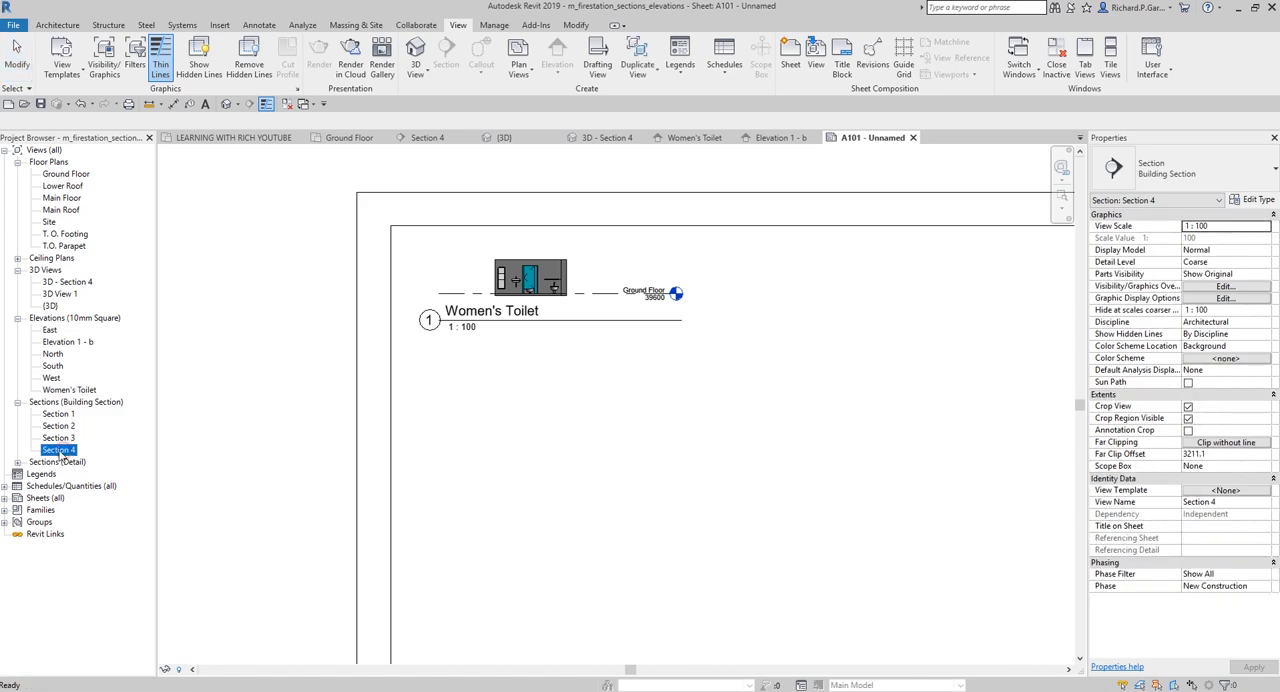
{"action": "left_click_drag", "start_coordinate": [60, 456], "coordinate": [320, 467]}
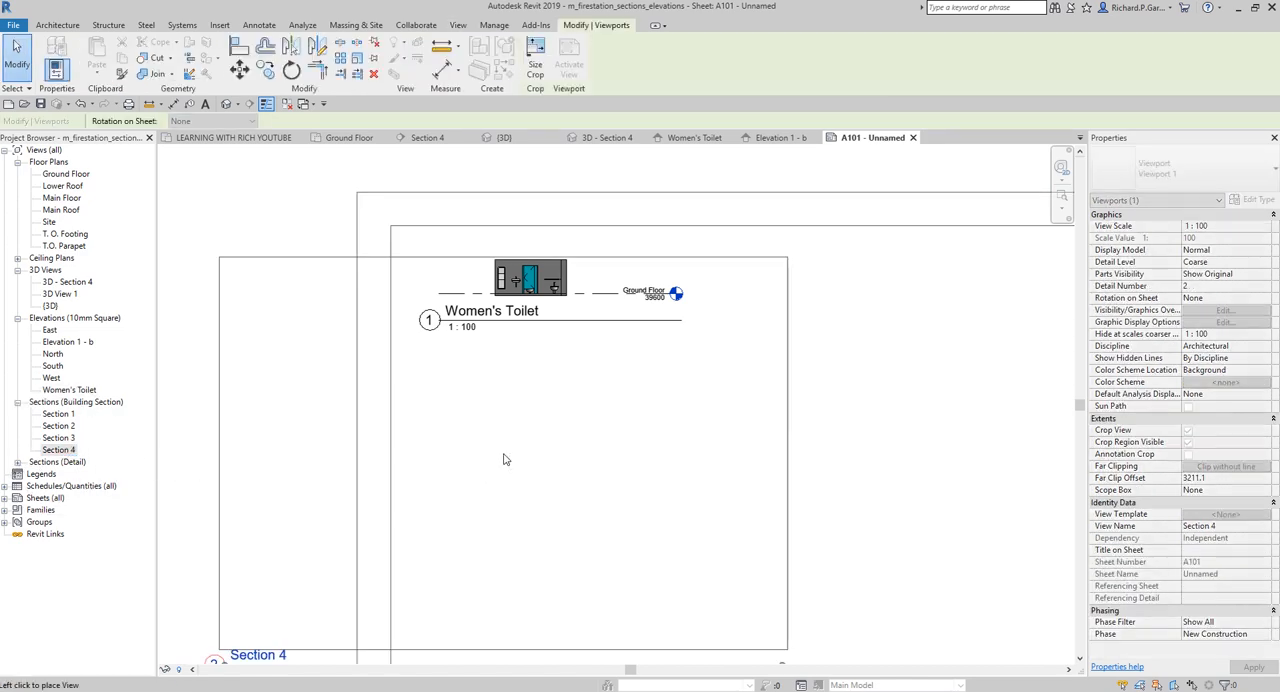
{"action": "scroll", "coordinate": [680, 484], "scroll_direction": "down", "scroll_amount": 1}
{"action": "middle_click_drag", "start_coordinate": [698, 477], "coordinate": [666, 343]}
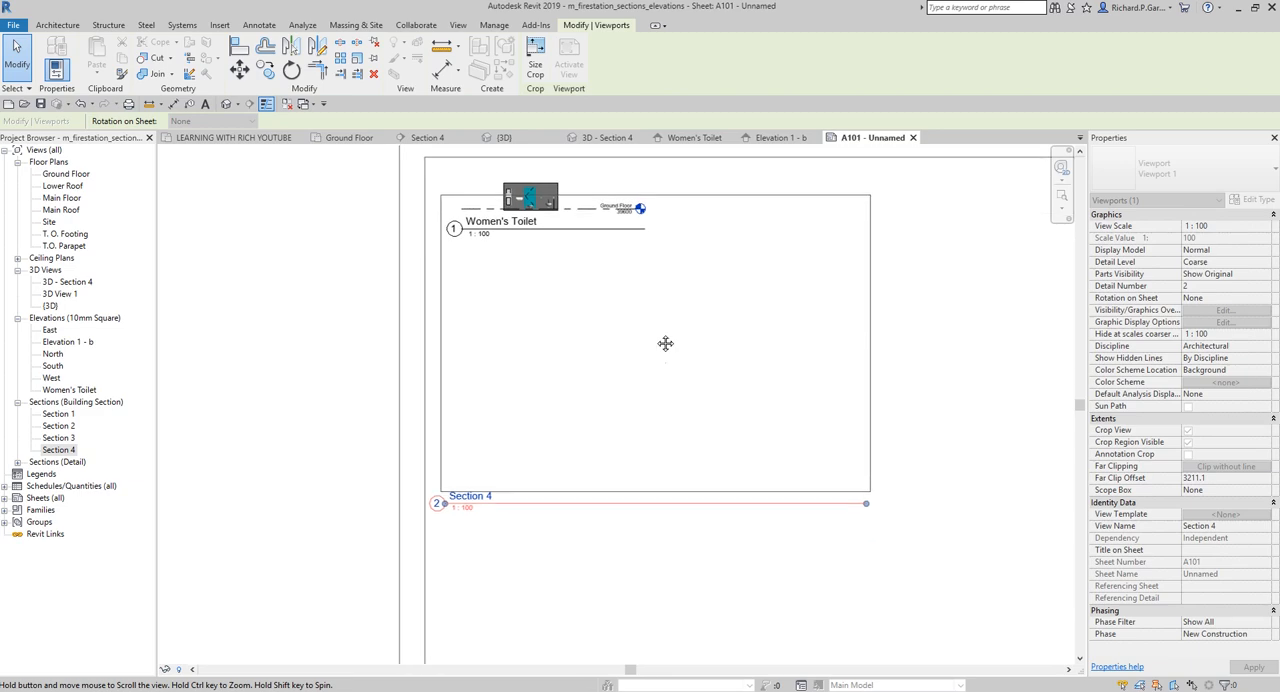
{"action": "left_click", "coordinate": [670, 433]}
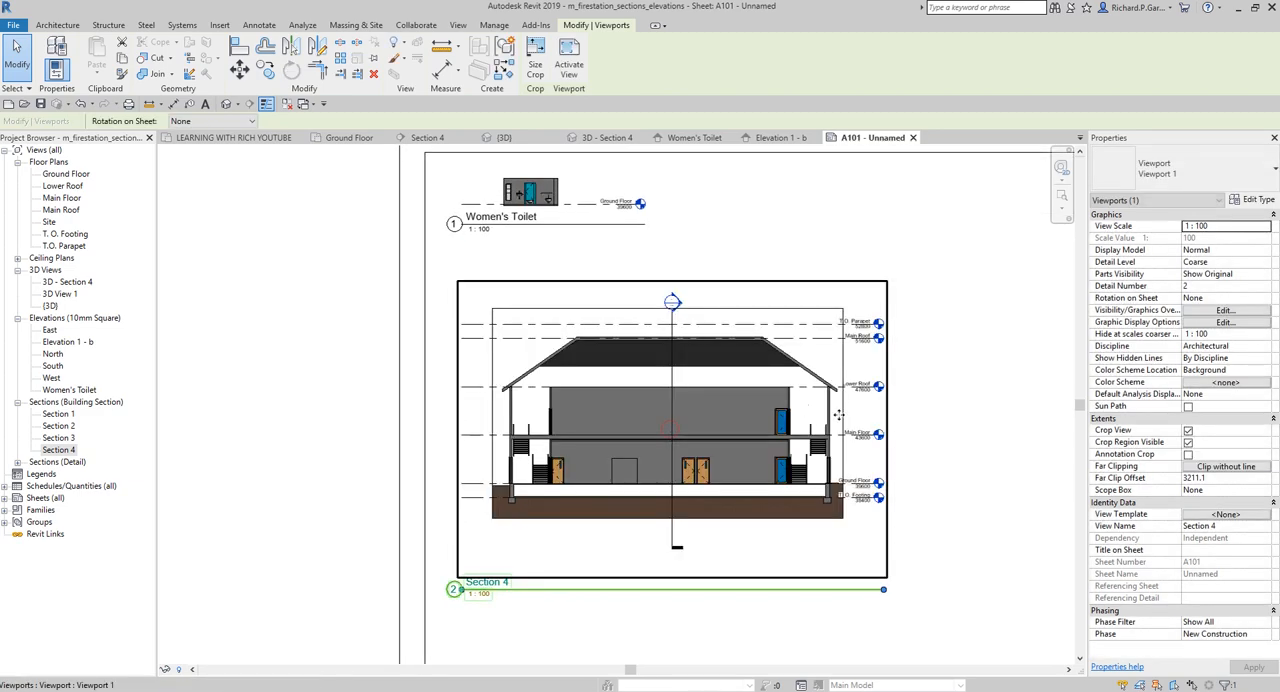
{"action": "left_click", "coordinate": [321, 376]}
{"action": "scroll", "coordinate": [312, 371], "scroll_direction": "down", "scroll_amount": 2}
{"action": "middle_click_drag", "start_coordinate": [320, 373], "coordinate": [346, 370]}
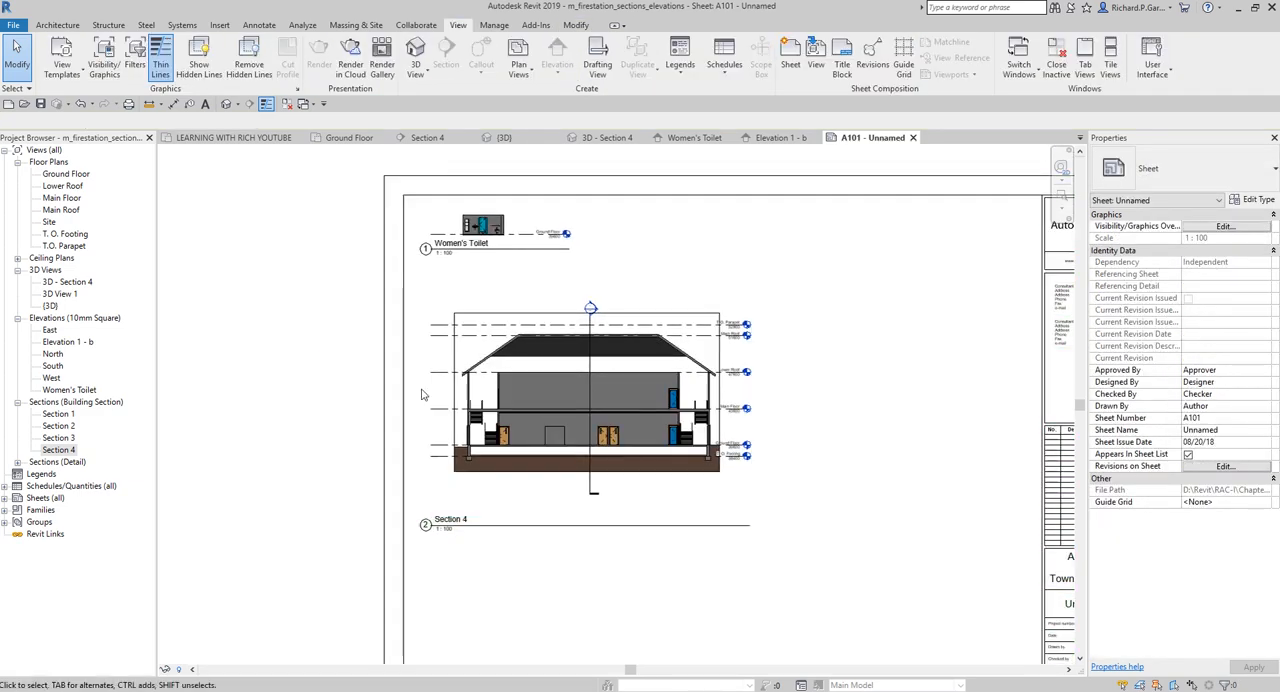
{"action": "scroll", "coordinate": [576, 416], "scroll_direction": "down", "scroll_amount": 2}
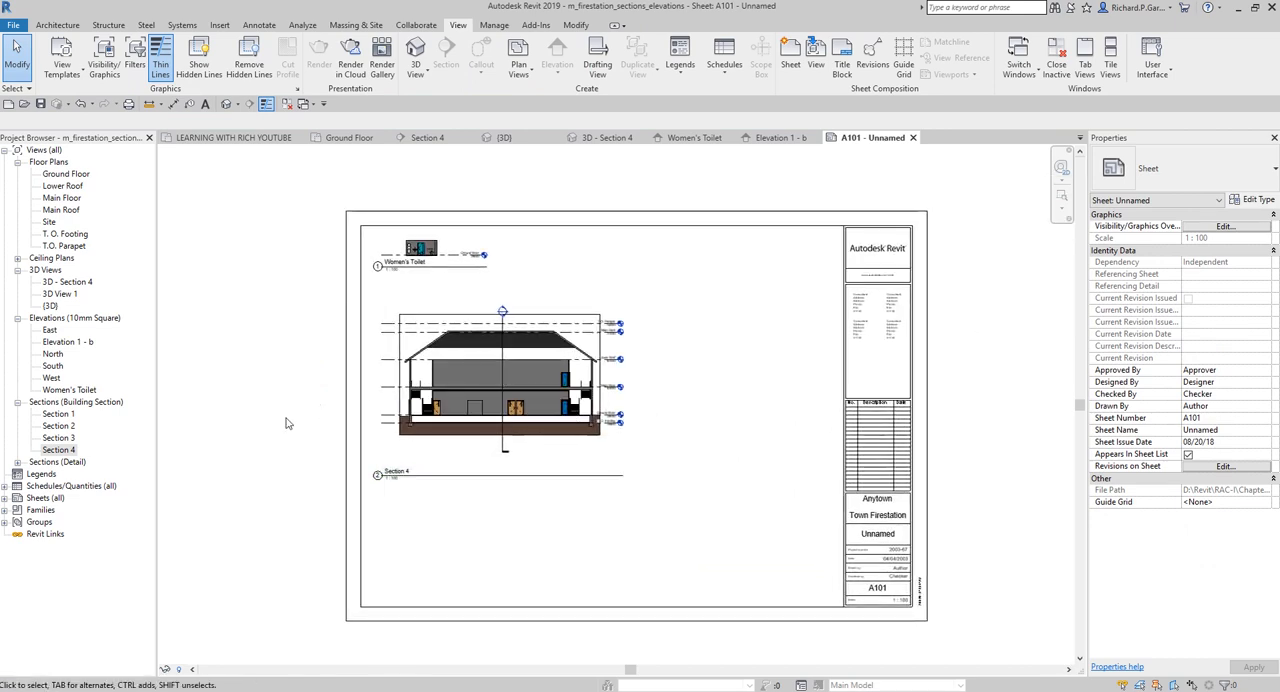
Return to the Ground Floor plan and examine the detail and sheet numbers in the section marker beside Stair #1
{"action": "double_click", "coordinate": [77, 177]}
{"action": "scroll", "coordinate": [294, 514], "scroll_direction": "up", "scroll_amount": 3}
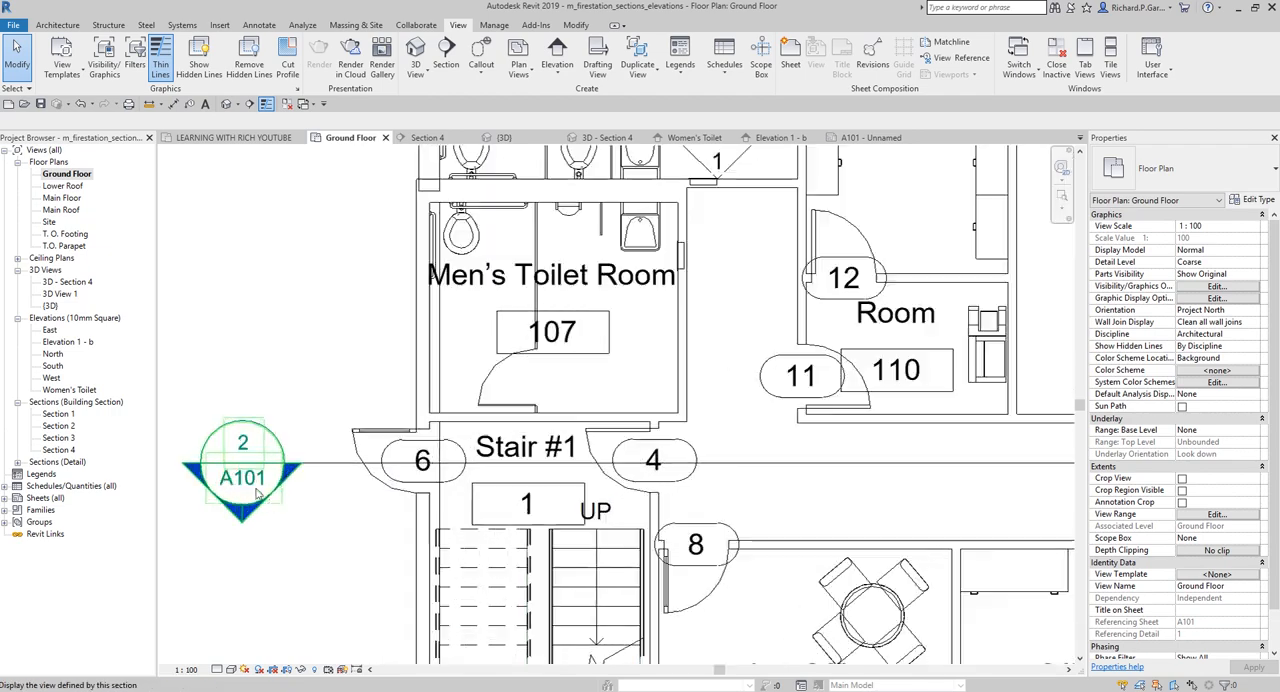
{"action": "scroll", "coordinate": [241, 472], "scroll_direction": "down", "scroll_amount": 2}
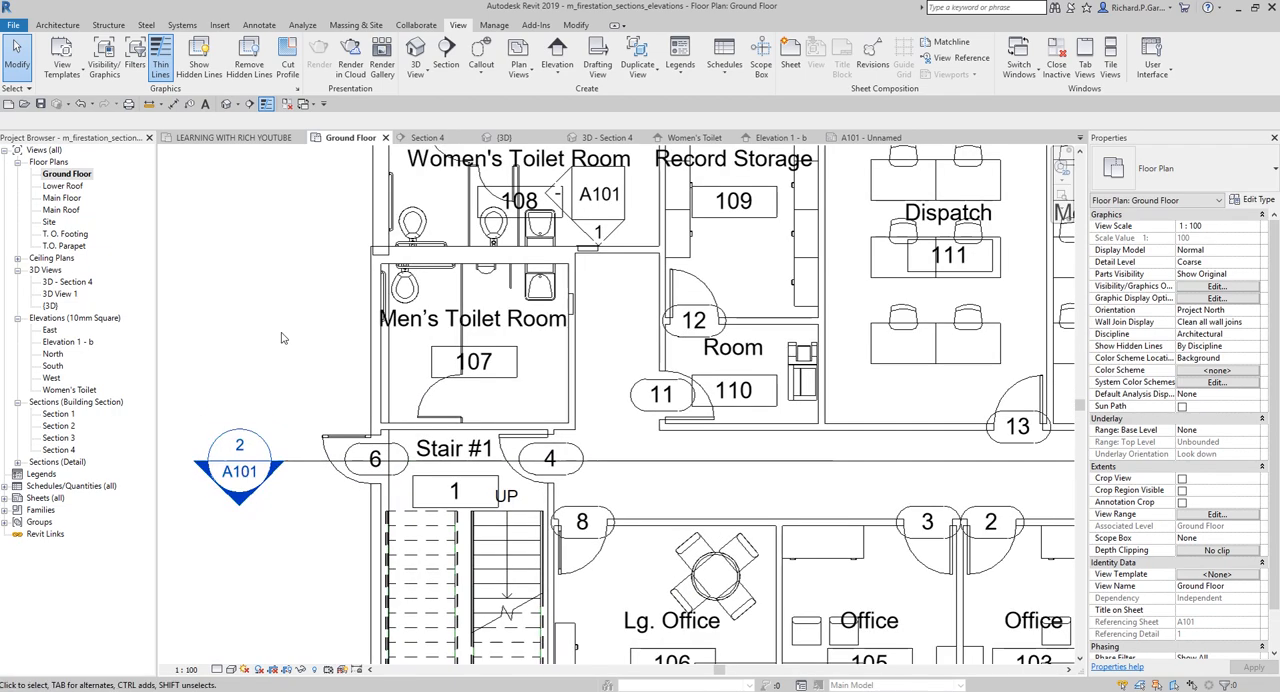
{"action": "middle_click_drag", "start_coordinate": [299, 301], "coordinate": [350, 284]}
{"action": "scroll", "coordinate": [319, 498], "scroll_direction": "up", "scroll_amount": 1}
{"action": "scroll", "coordinate": [320, 503], "scroll_direction": "up", "scroll_amount": 1}
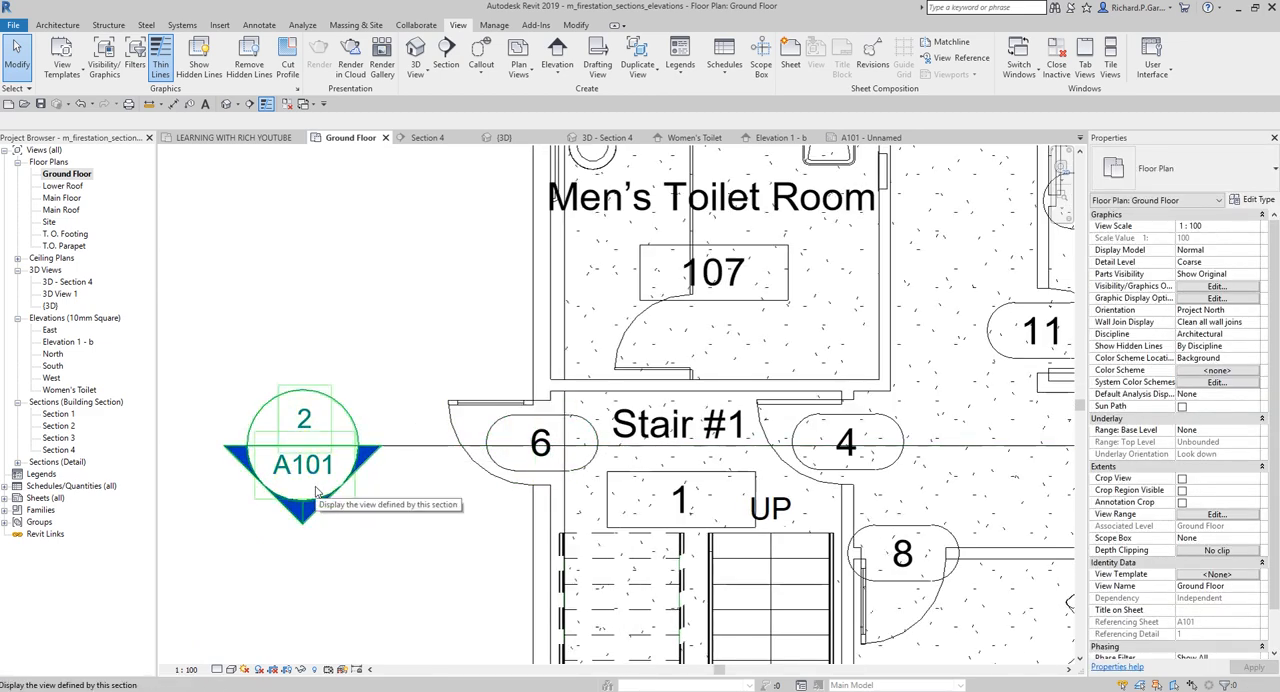
Expand the project's schedules and sheets lists, and examine the sheet reference in the Women's Toilet Room elevation marker
{"action": "left_click", "coordinate": [5, 487]}
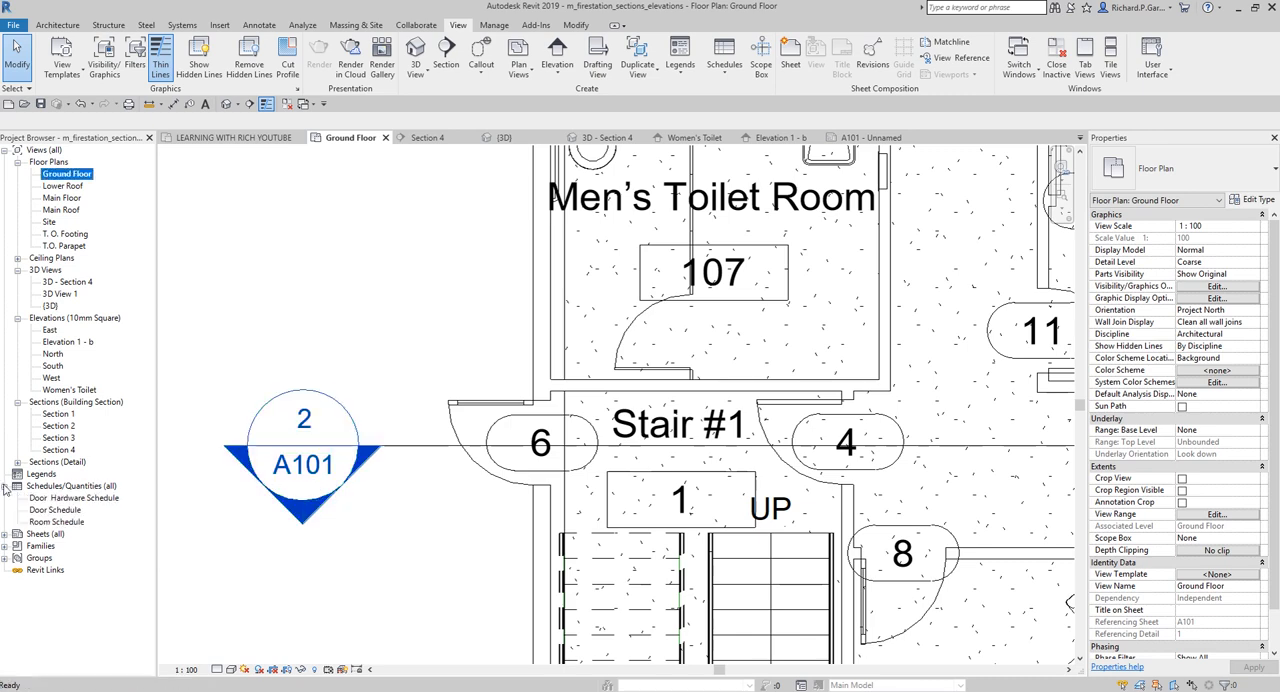
{"action": "double_click", "coordinate": [38, 535]}
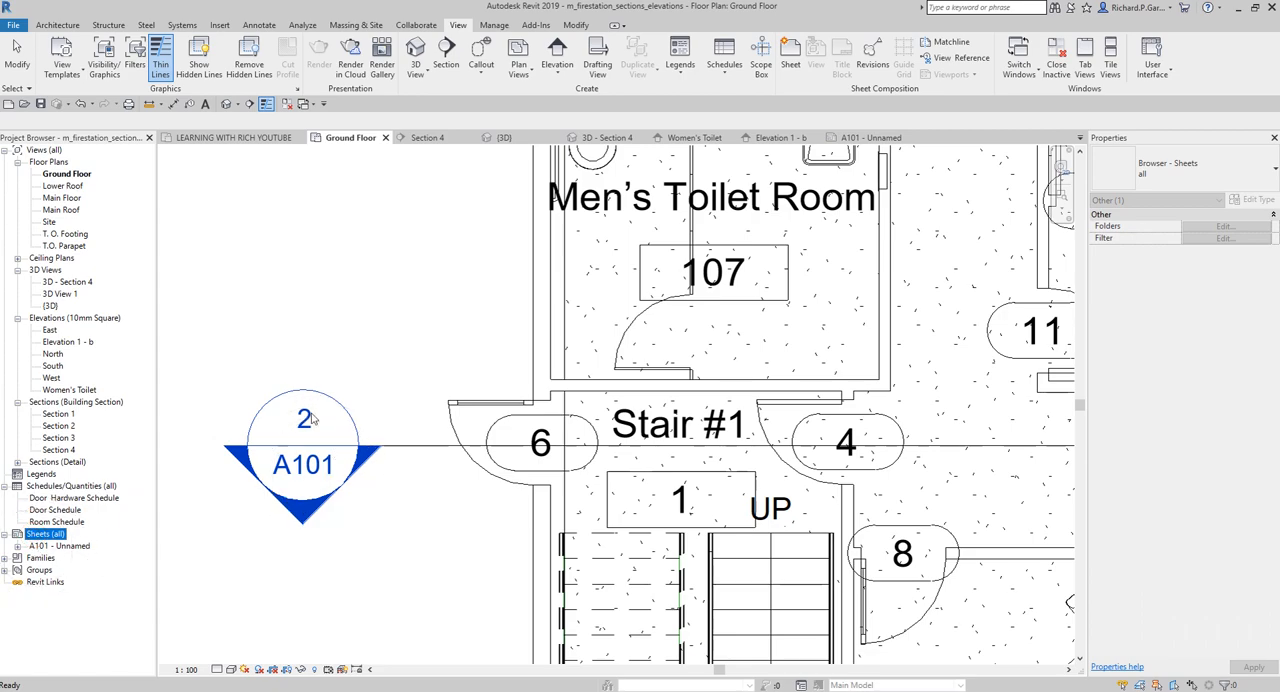
{"action": "scroll", "coordinate": [400, 379], "scroll_direction": "down", "scroll_amount": 3}
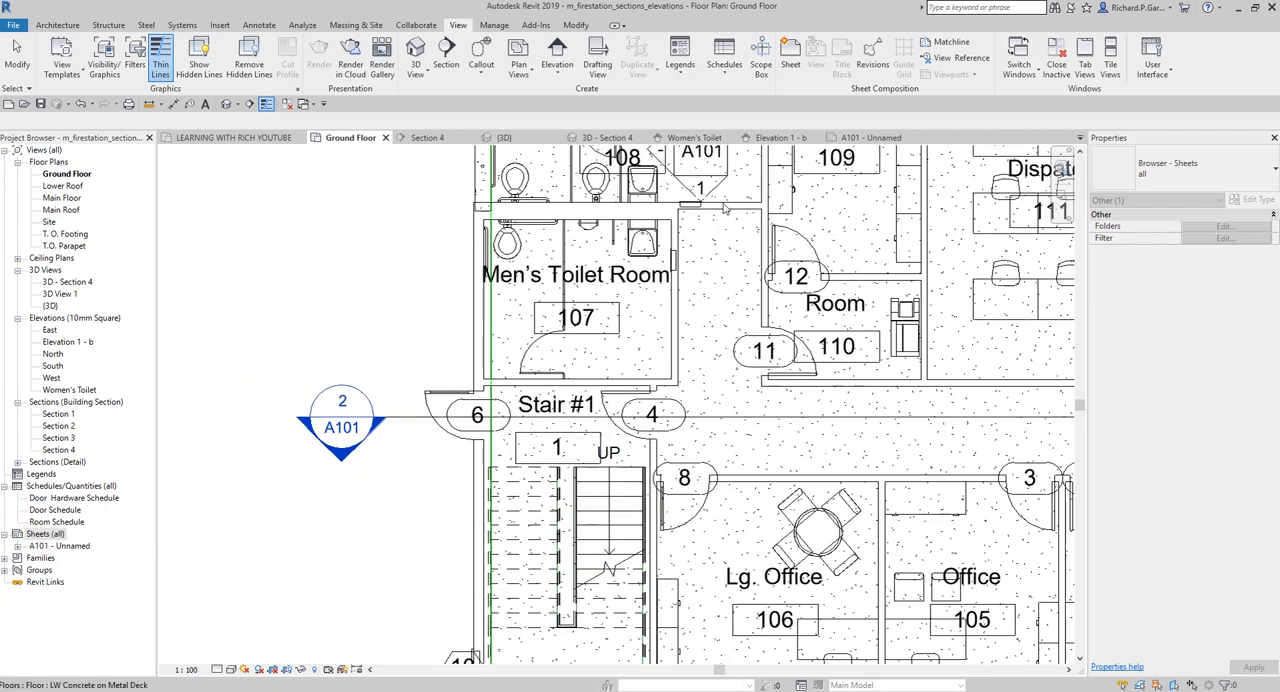
{"action": "middle_click_drag", "start_coordinate": [648, 356], "coordinate": [552, 522]}
{"action": "scroll", "coordinate": [621, 338], "scroll_direction": "up", "scroll_amount": 3}
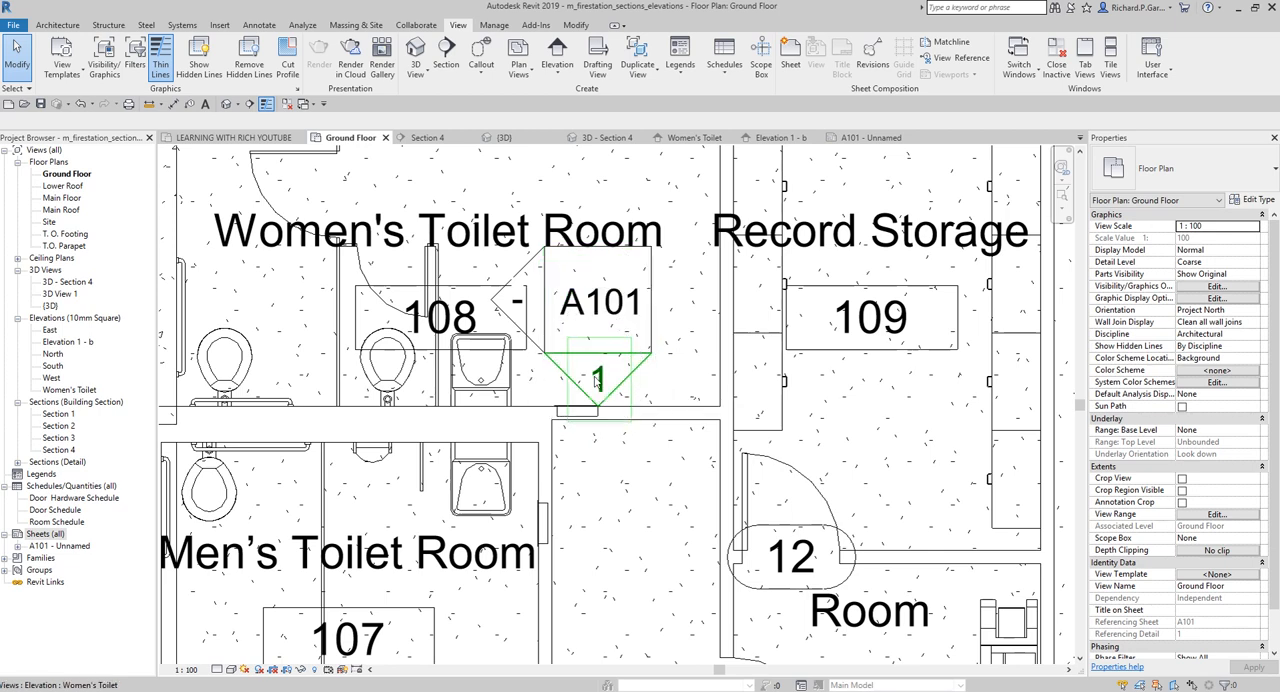
Open sheet A101 and compare its sheet number and the Section 4 and Women's Toilet view title numbers with the plan markers
{"action": "double_click", "coordinate": [60, 546]}
{"action": "scroll", "coordinate": [894, 601], "scroll_direction": "up", "scroll_amount": 4}
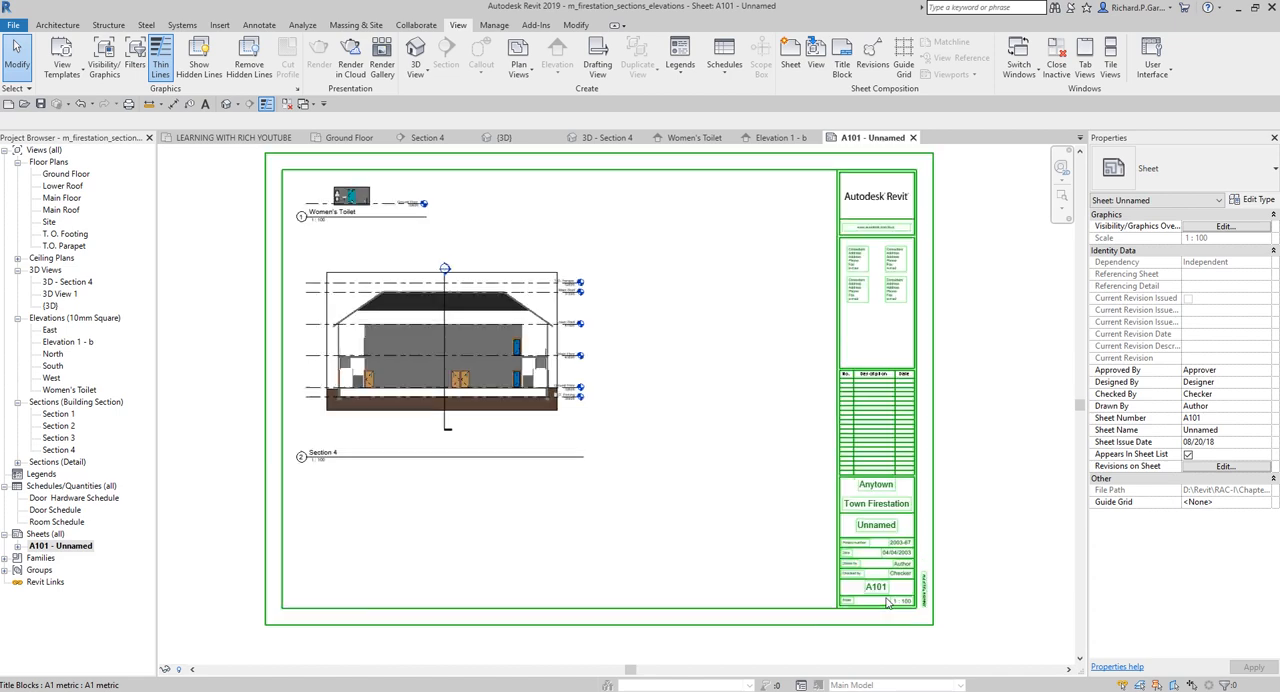
{"action": "key", "text": "ctrl"}
{"action": "scroll", "coordinate": [886, 590], "scroll_direction": "down", "scroll_amount": 3}
{"action": "middle_click_drag", "start_coordinate": [238, 438], "coordinate": [477, 486]}
{"action": "scroll", "coordinate": [476, 490], "scroll_direction": "up", "scroll_amount": 2}
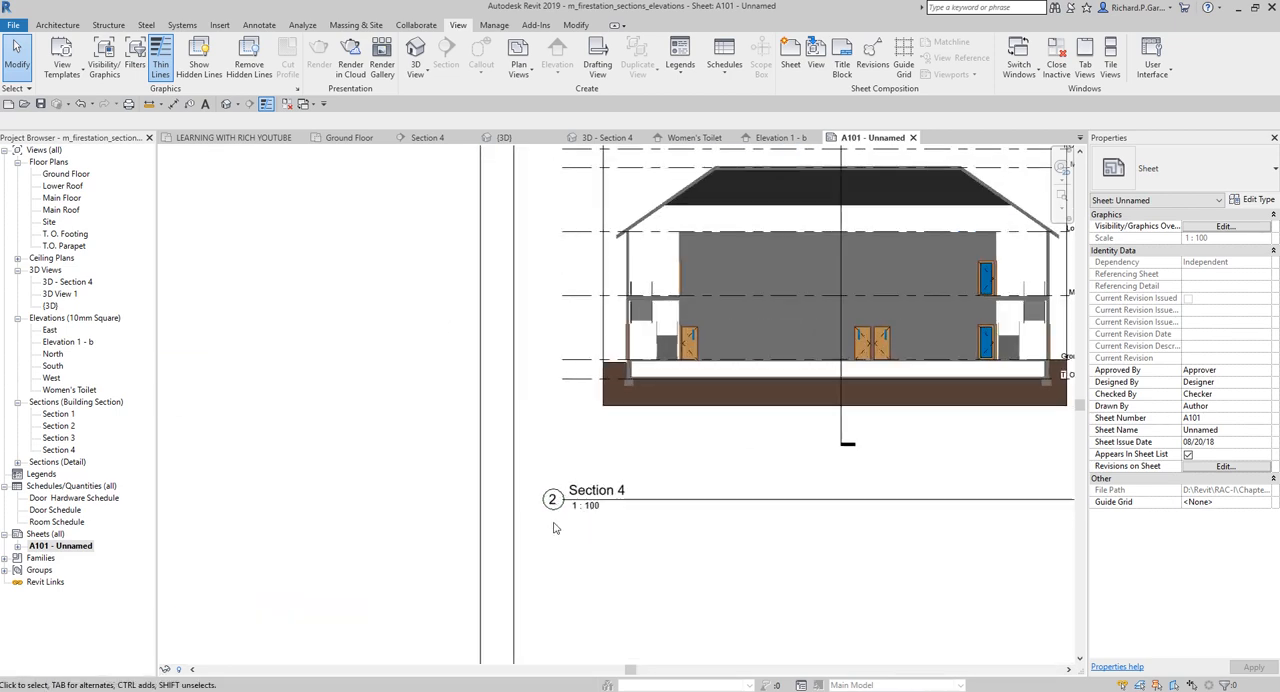
{"action": "key", "text": "ctrl"}
{"action": "scroll", "coordinate": [533, 411], "scroll_direction": "down", "scroll_amount": 2}
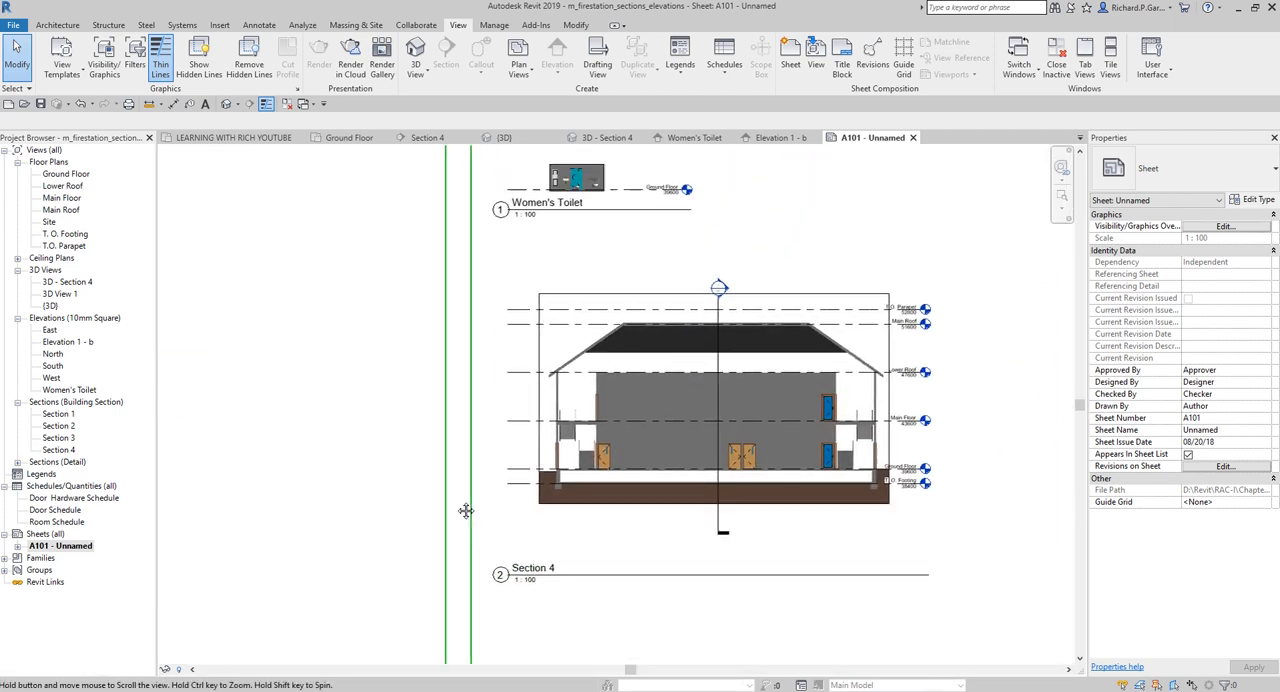
{"action": "key", "text": "ctrl"}
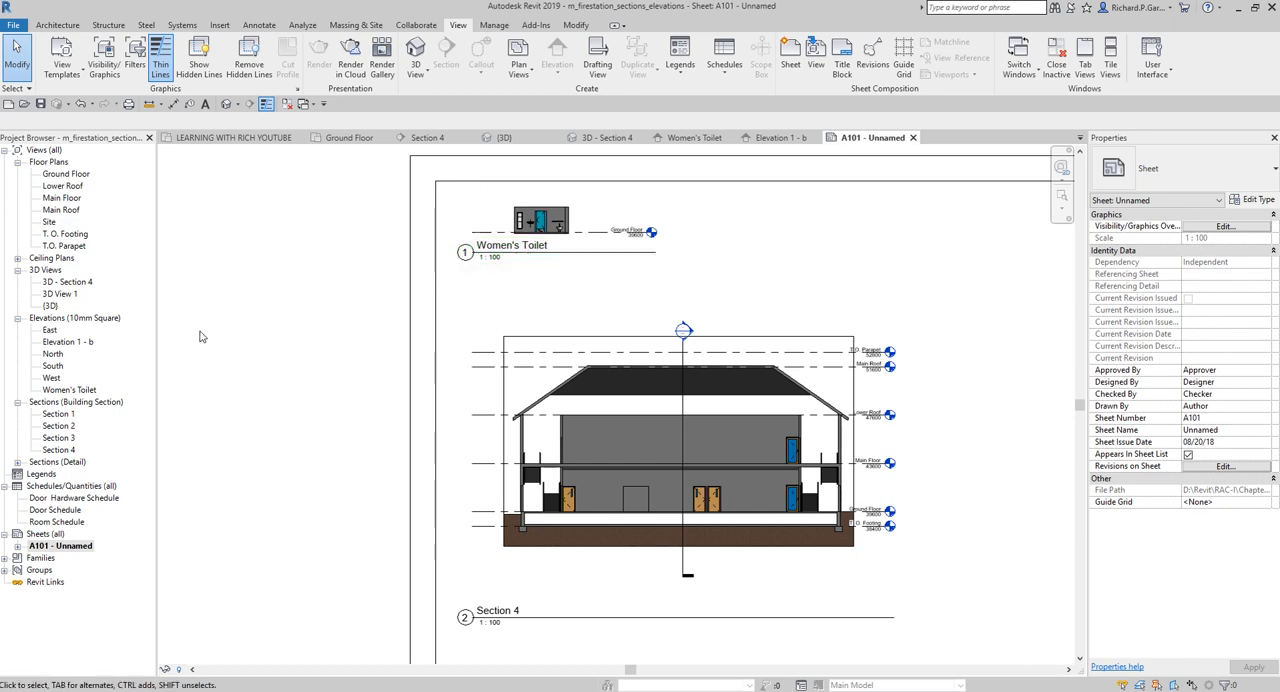
{"action": "mouse_move", "coordinate": [236, 337]}
{"action": "middle_mouse_down"}
{"action": "mouse_move", "coordinate": [214, 357]}
{"action": "mouse_move", "coordinate": [221, 338]}
{"action": "middle_mouse_up"}
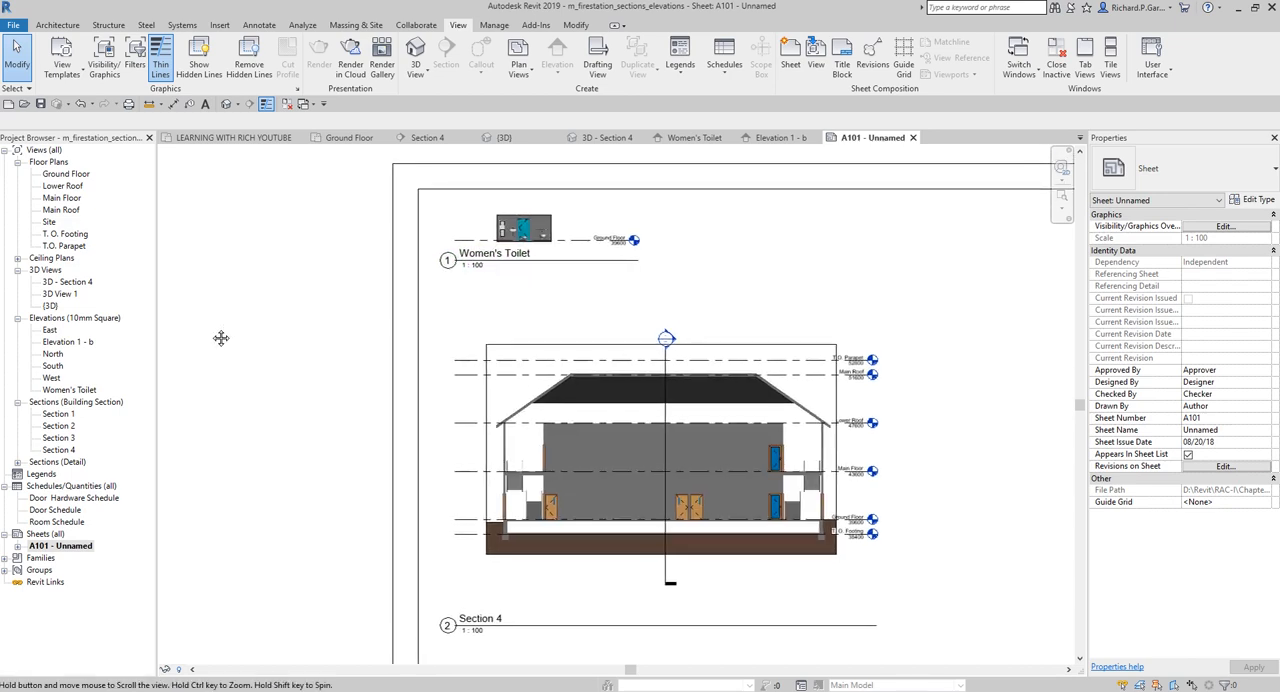